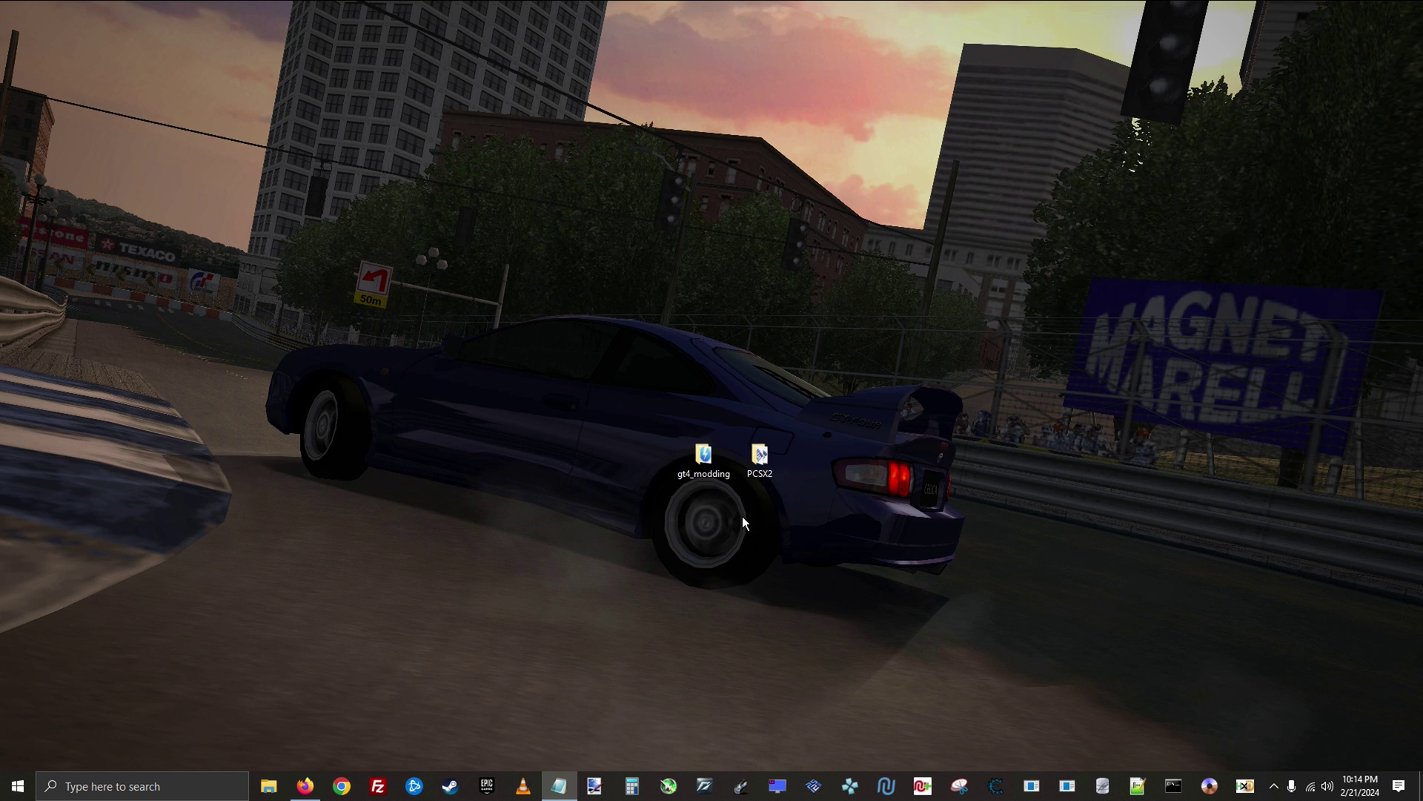
Launch pcsx2-qt.exe from the PCSX2 desktop folder to check the emulator's game list, and close both windows
double_click(762, 460)
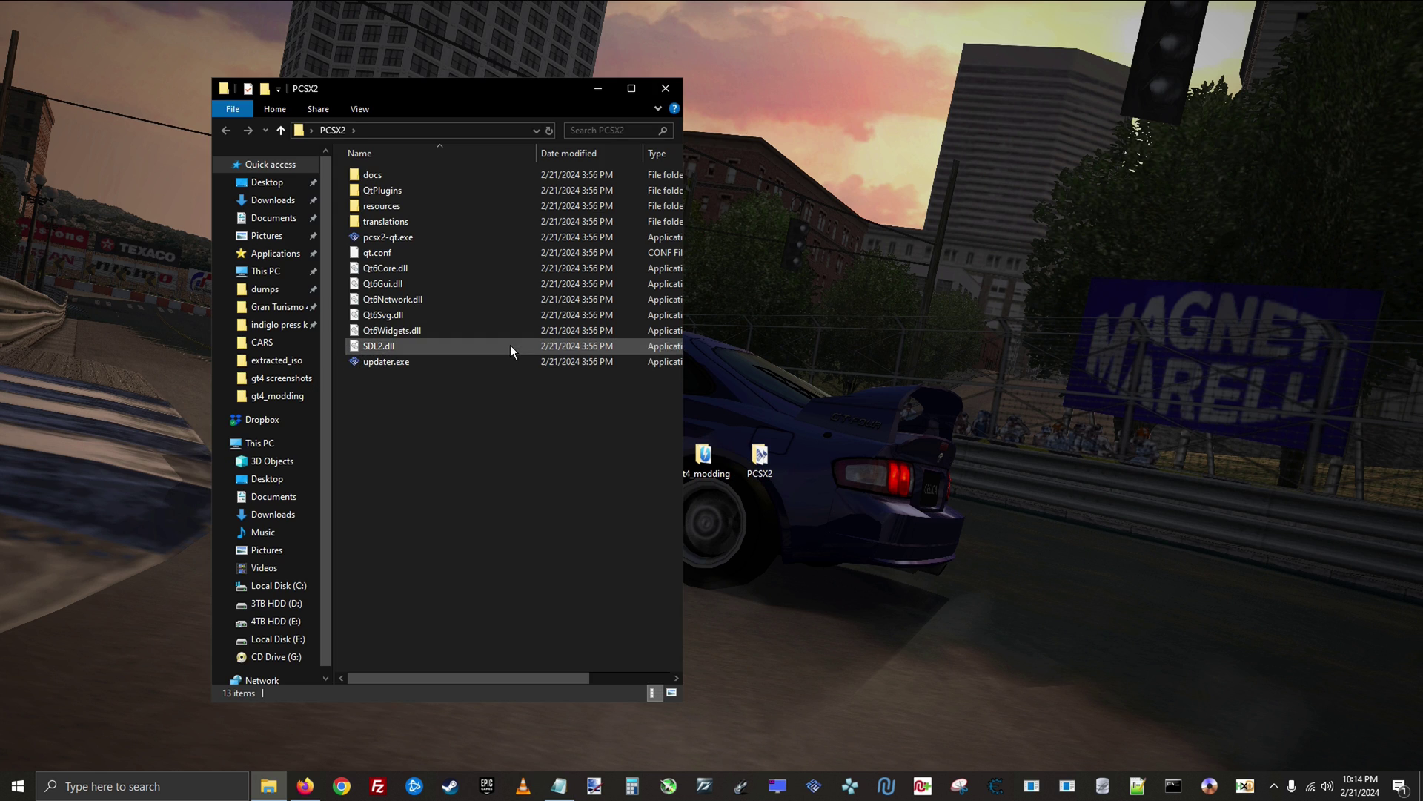
left_click_drag(387, 395, 442, 402)
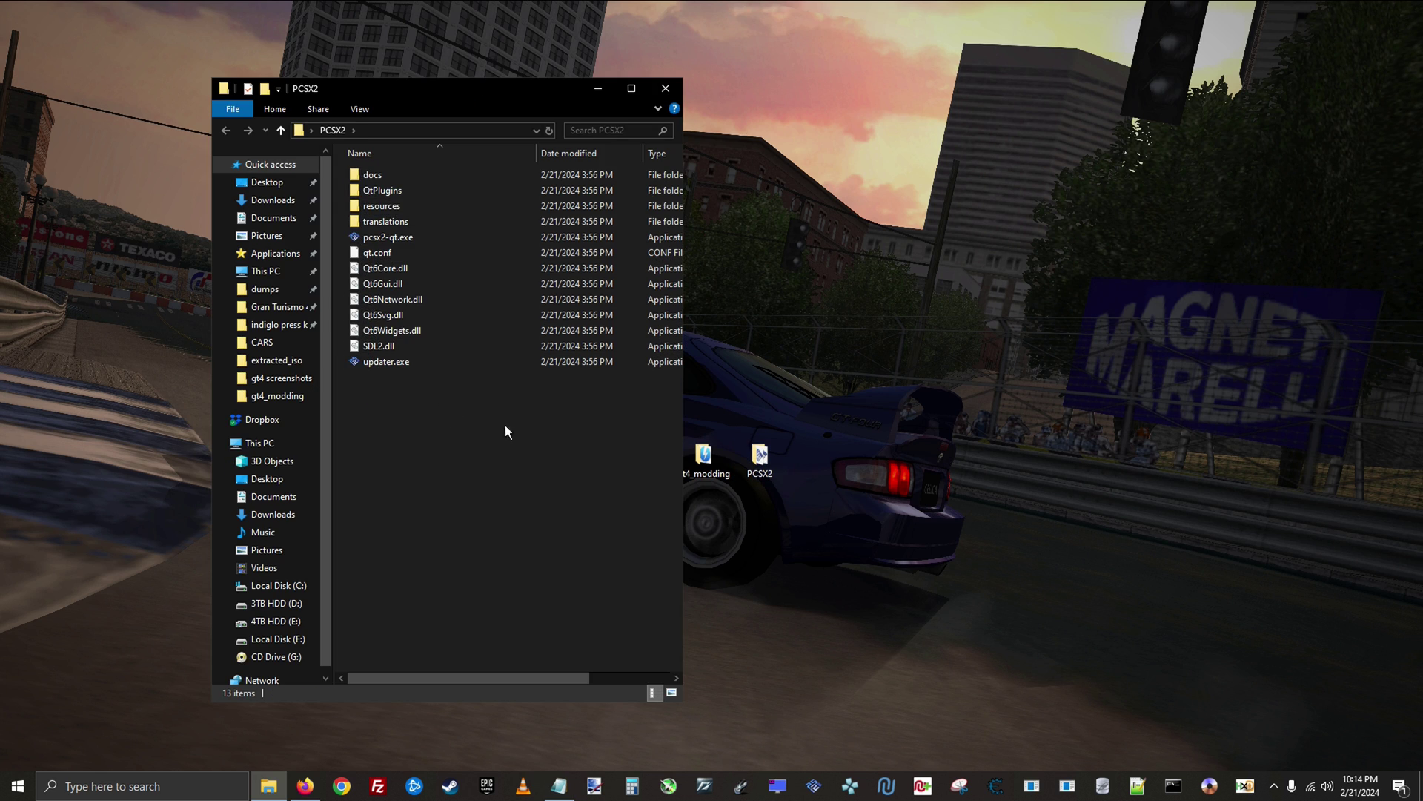
left_click_drag(531, 88, 365, 72)
double_click(304, 221)
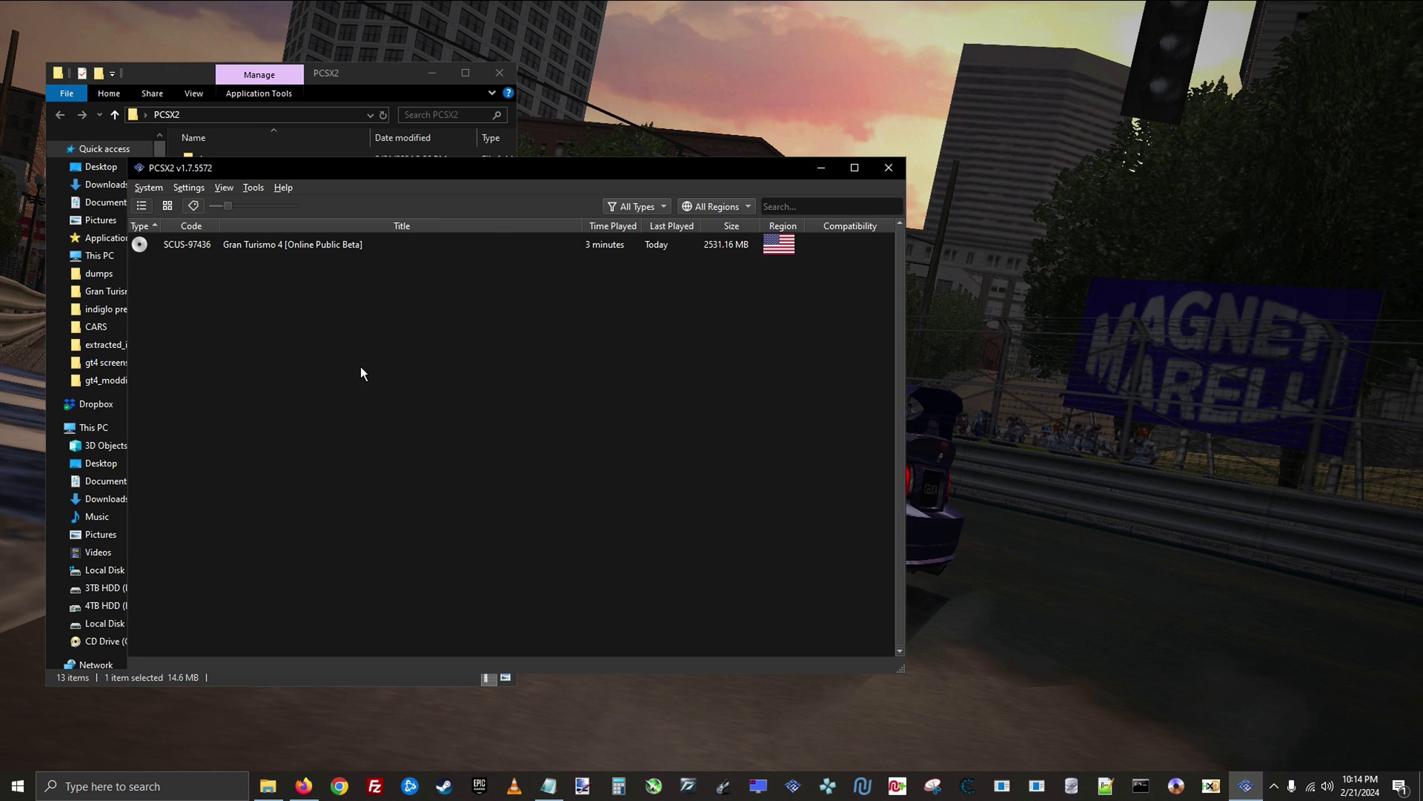
left_click_drag(421, 157, 720, 187)
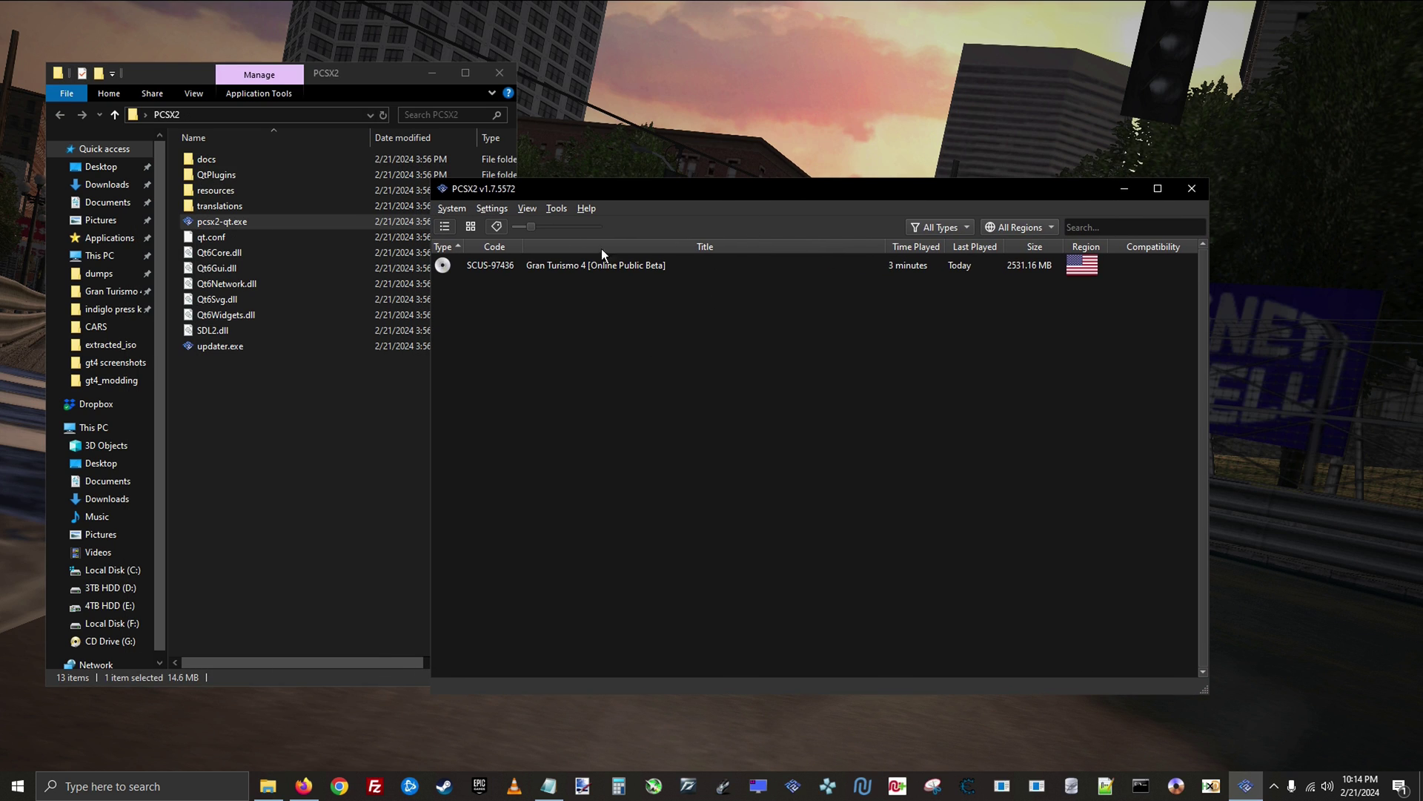
left_click(1189, 194)
left_click(500, 73)
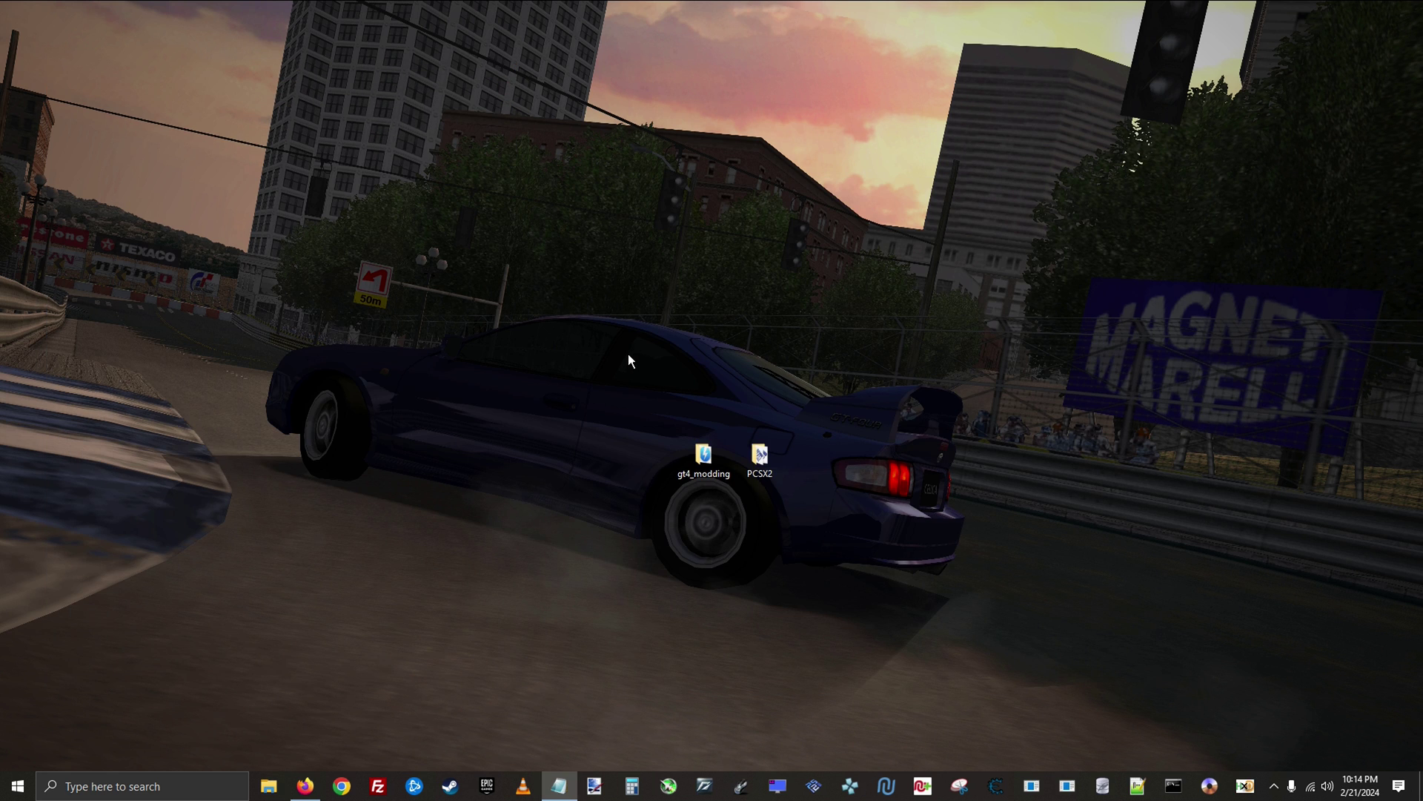
Examine the gt4_modding folder's game ISO, its extracted_iso folder and the extracted subfolder, and close the window
double_click(725, 460)
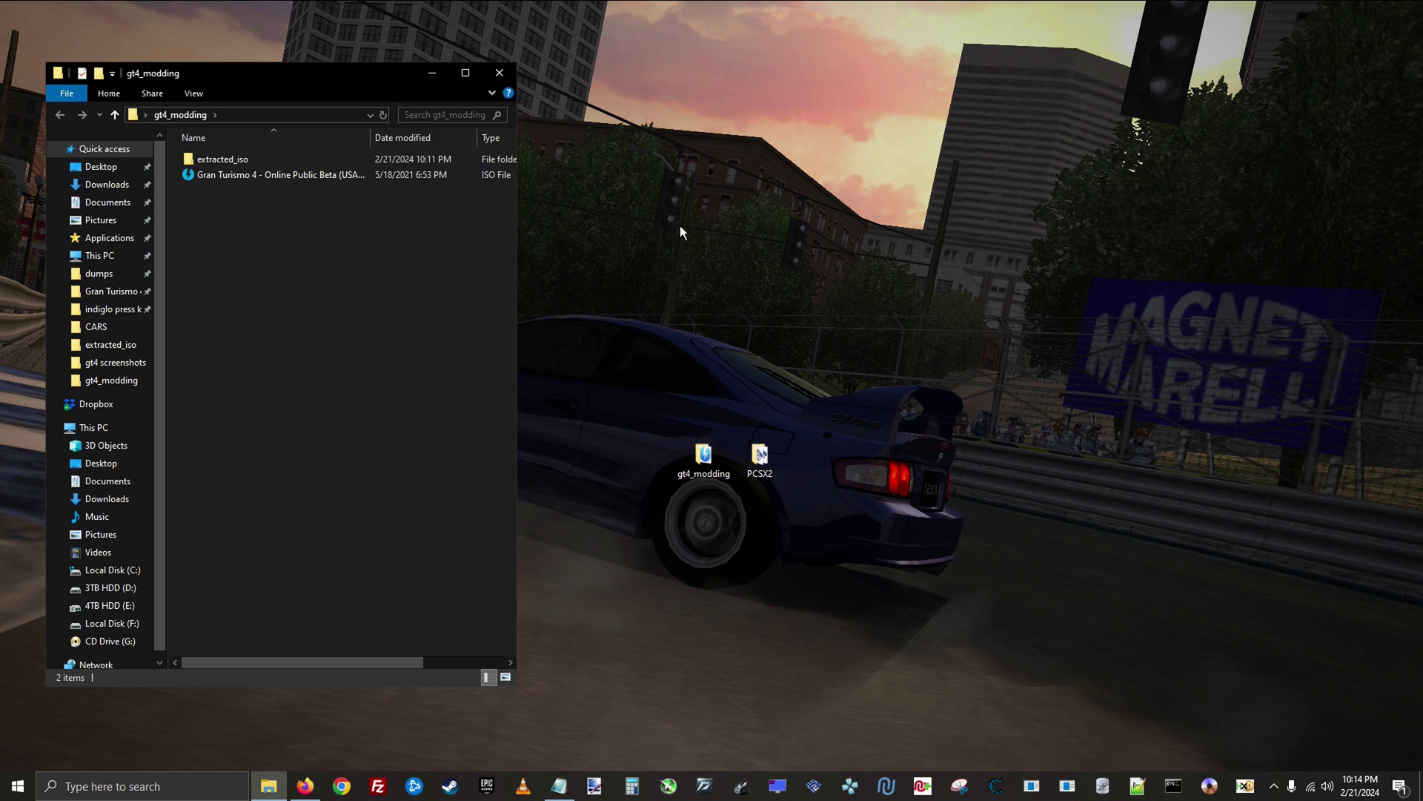
left_click_drag(313, 79, 374, 80)
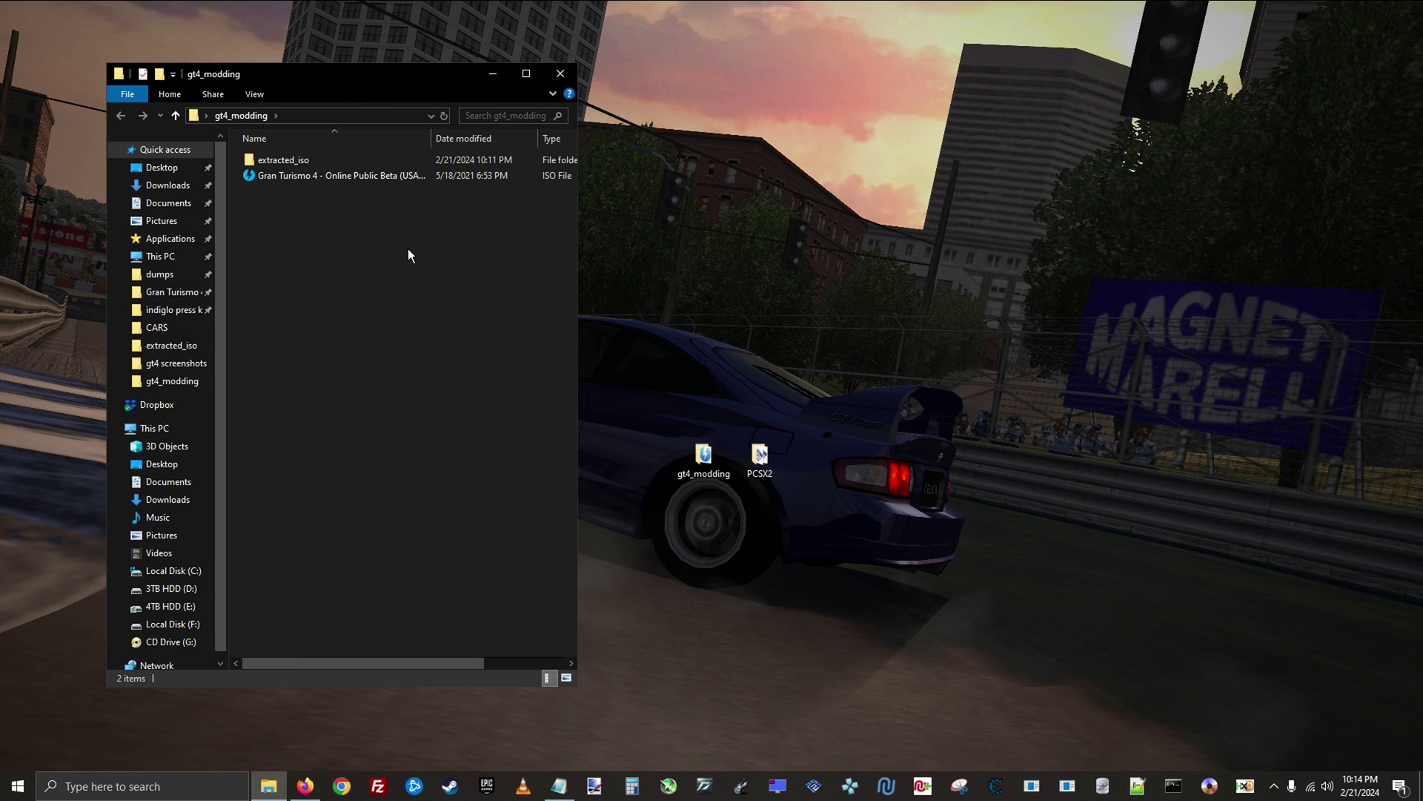
left_click(347, 178)
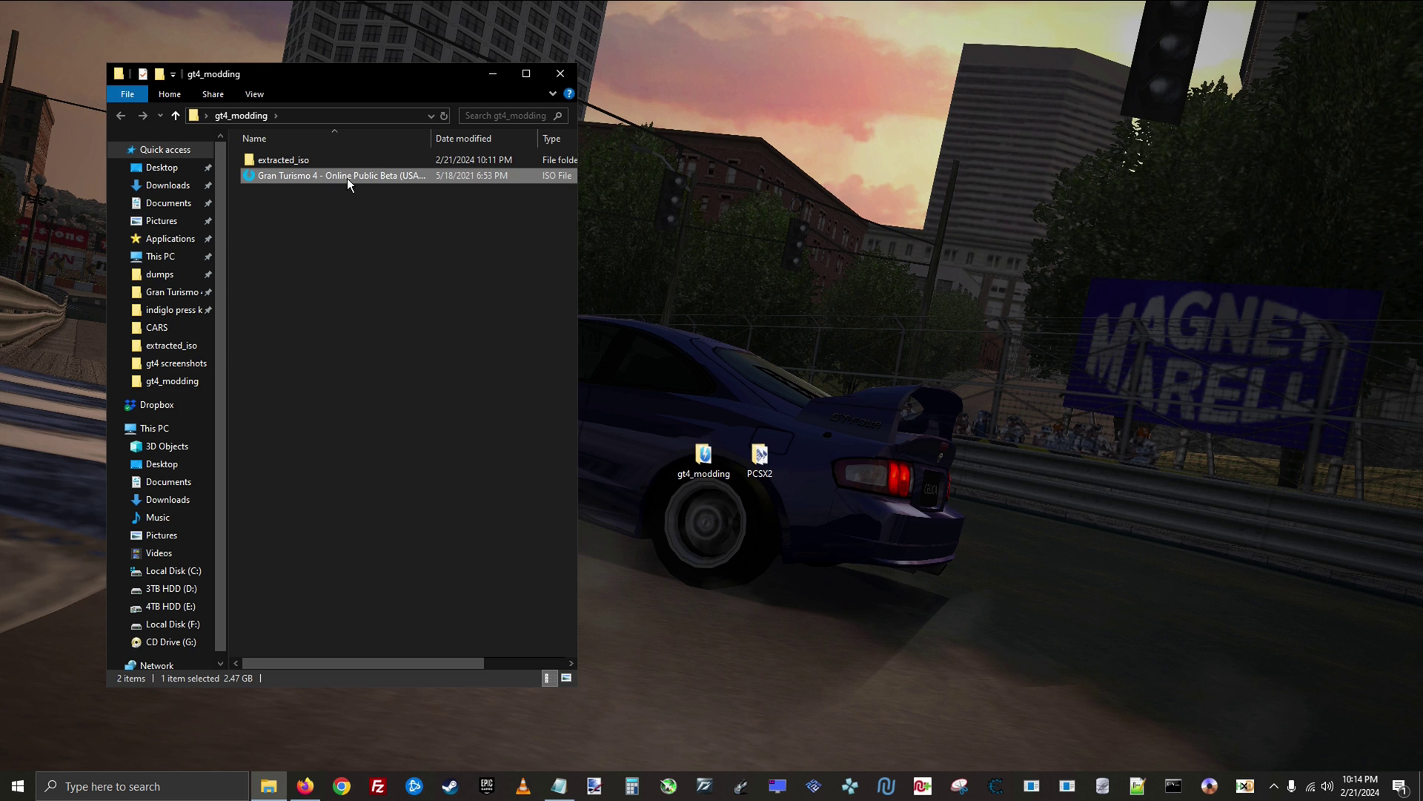
left_click(314, 158)
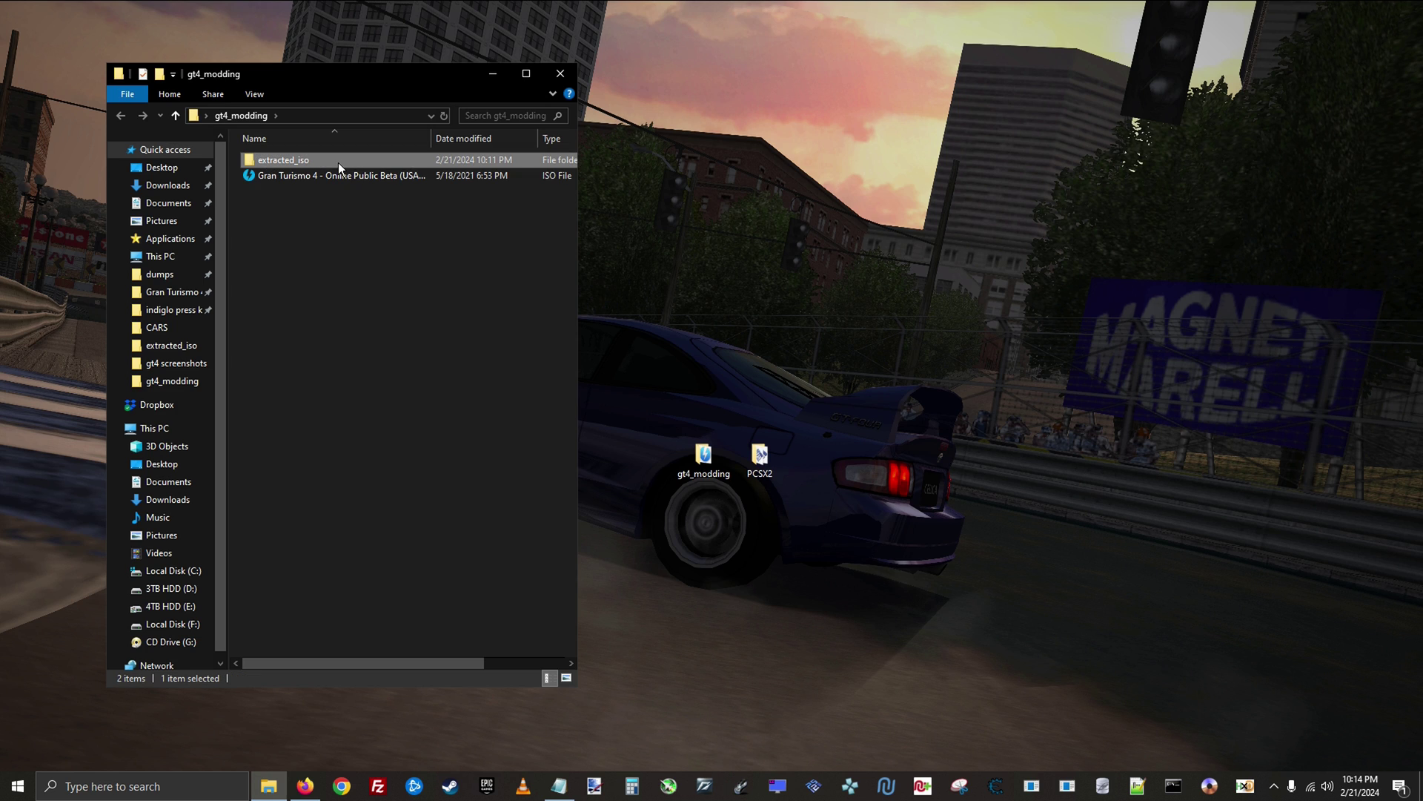
double_click(338, 163)
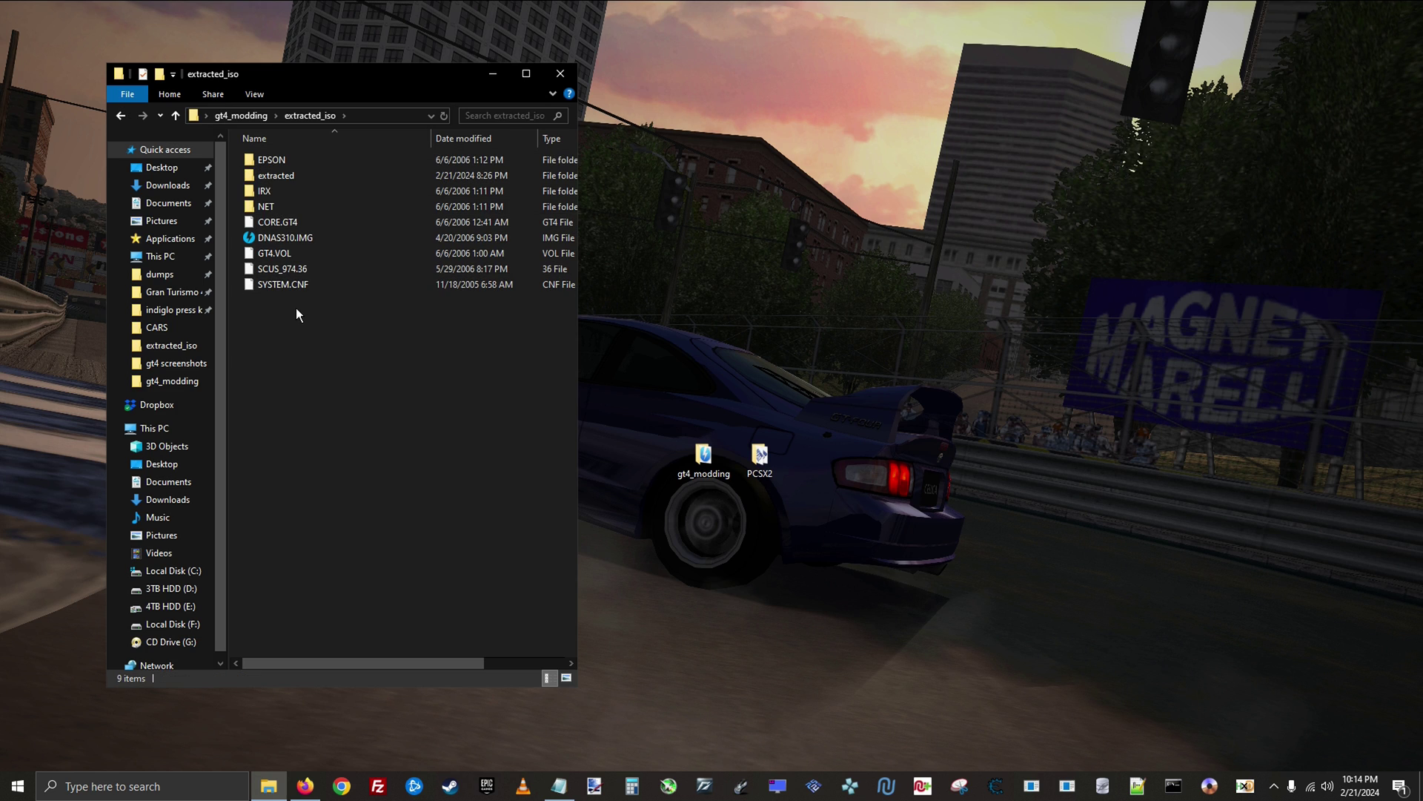
mouse_move(294, 319)
left_mouse_down()
mouse_move(313, 198)
mouse_move(295, 327)
left_mouse_up()
left_click(305, 177)
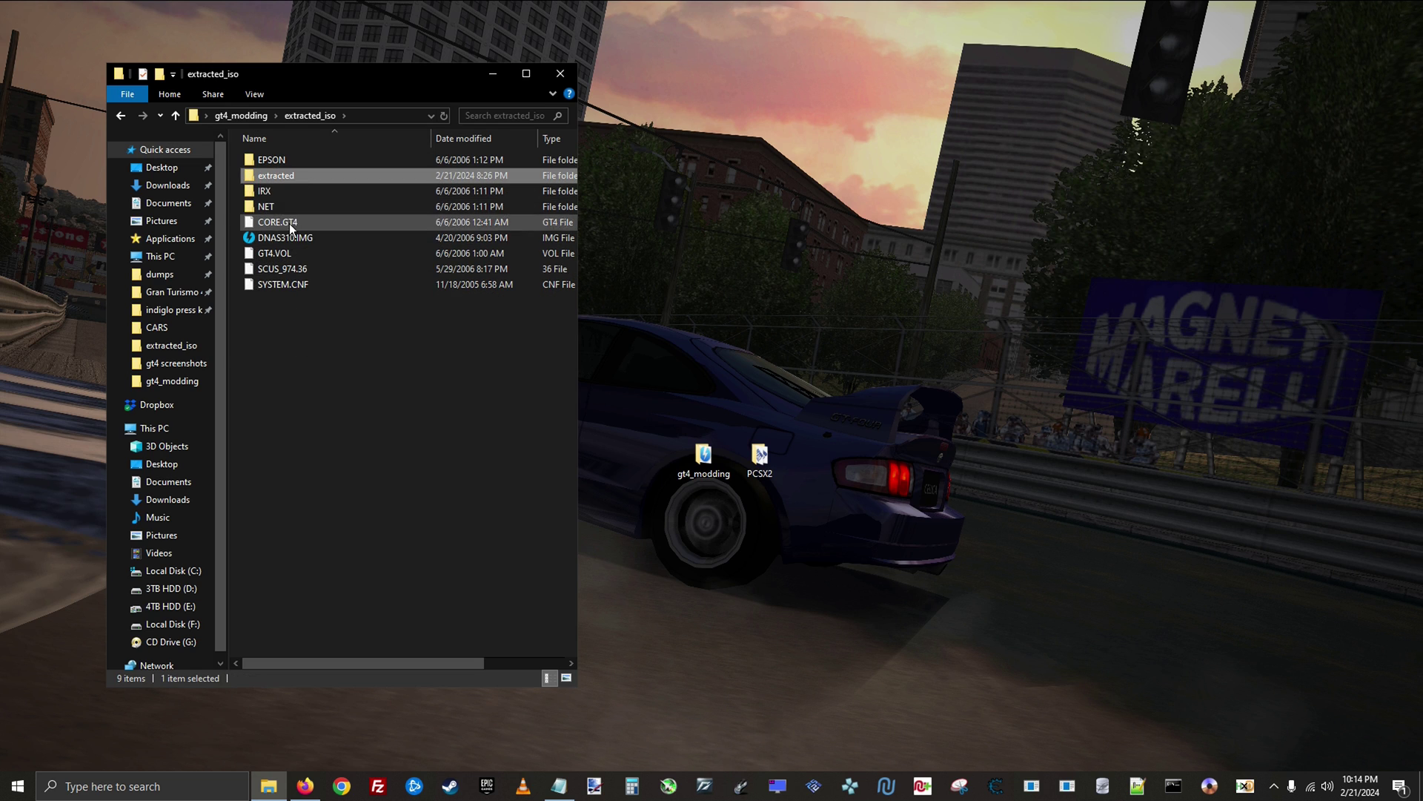
double_click(307, 175)
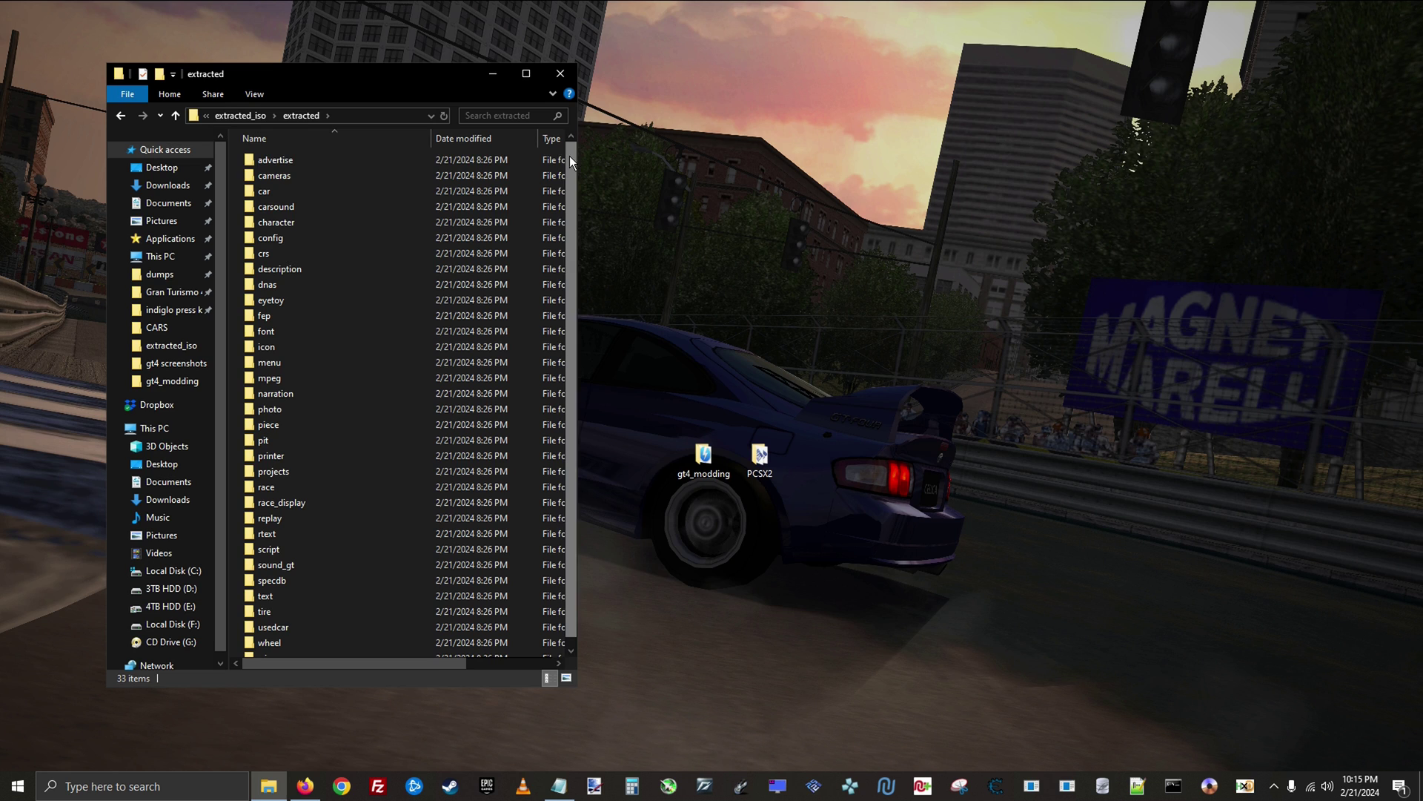
left_click(252, 116)
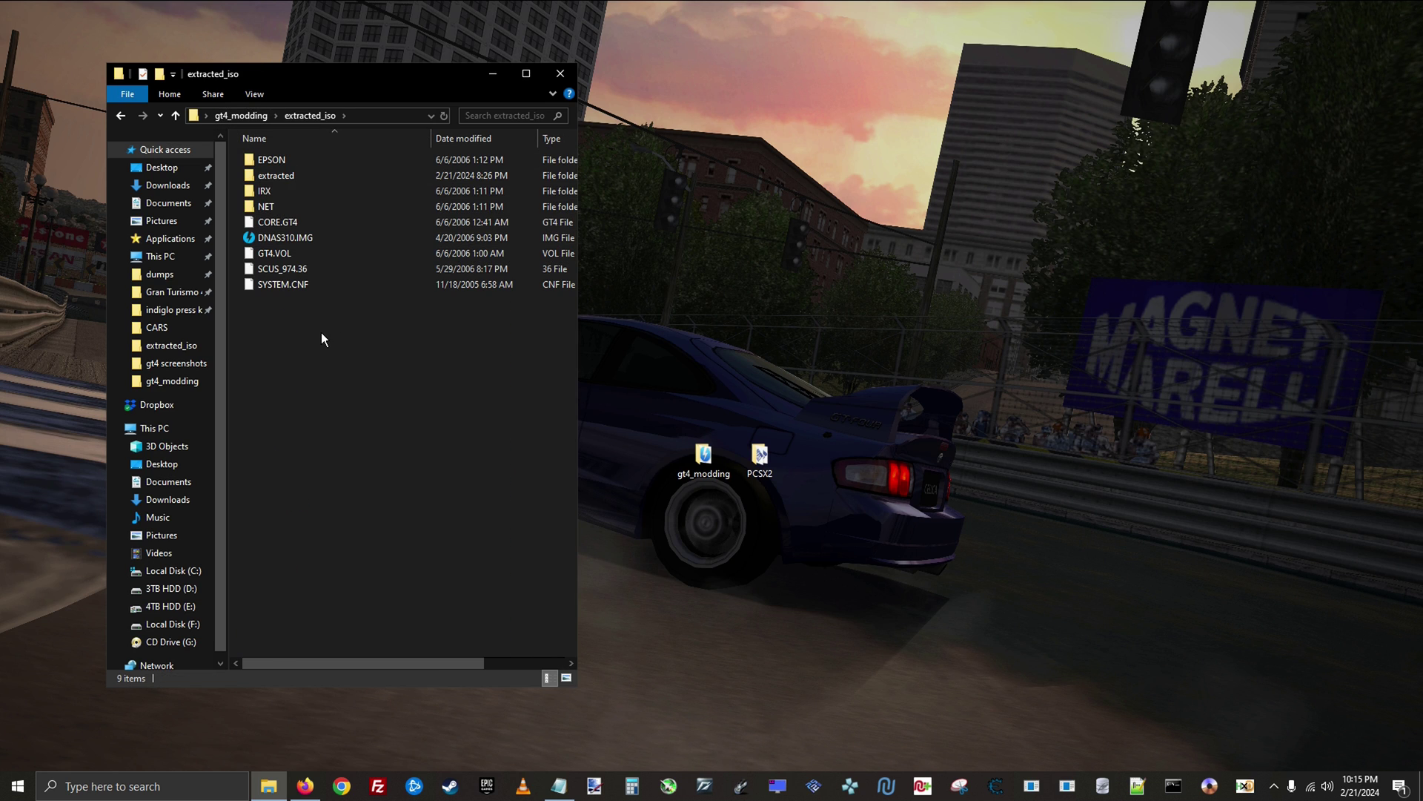
left_click(559, 74)
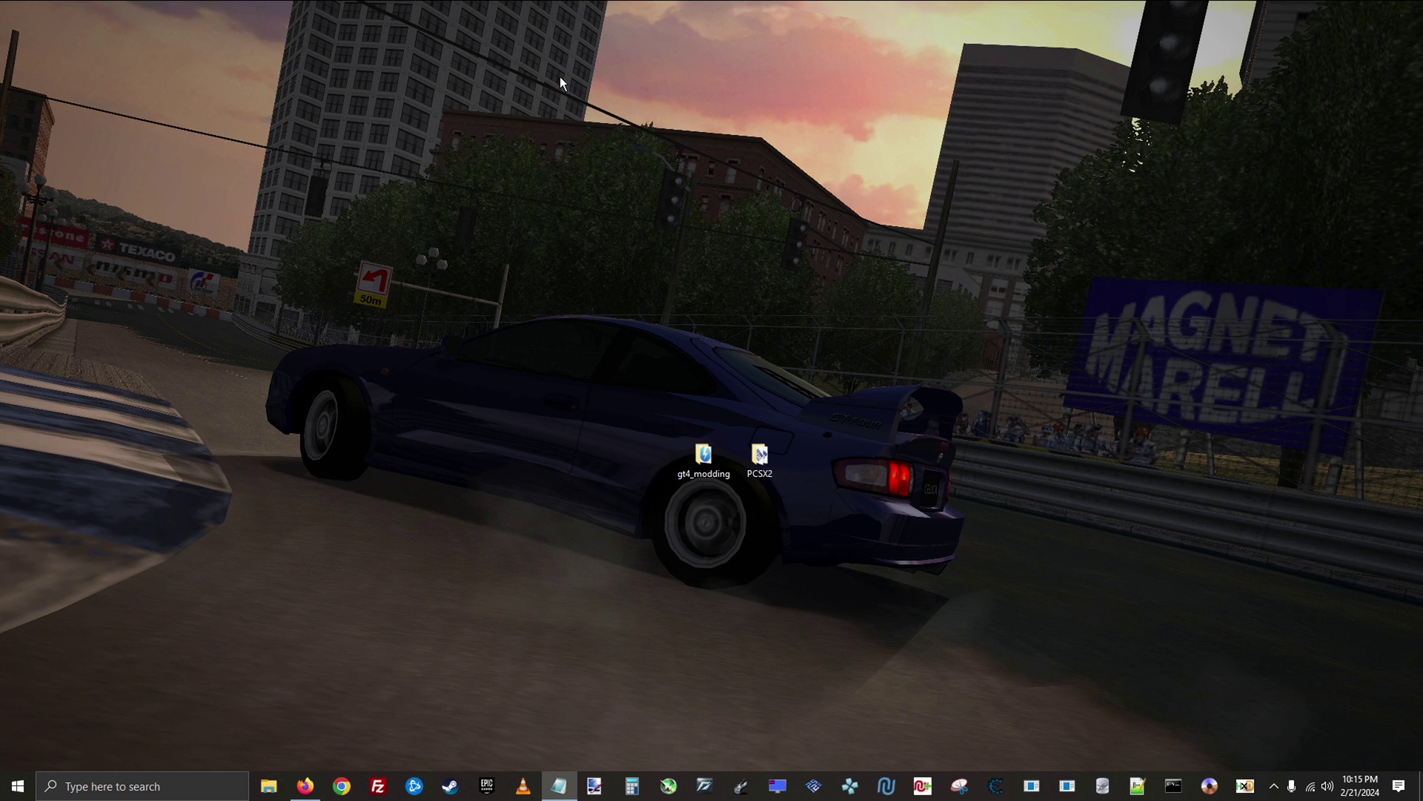
Switch to Firefox and download GT4Hook.elf from release 1.0.3 on the Nenkai/GT4Hooks releases page
left_click(305, 785)
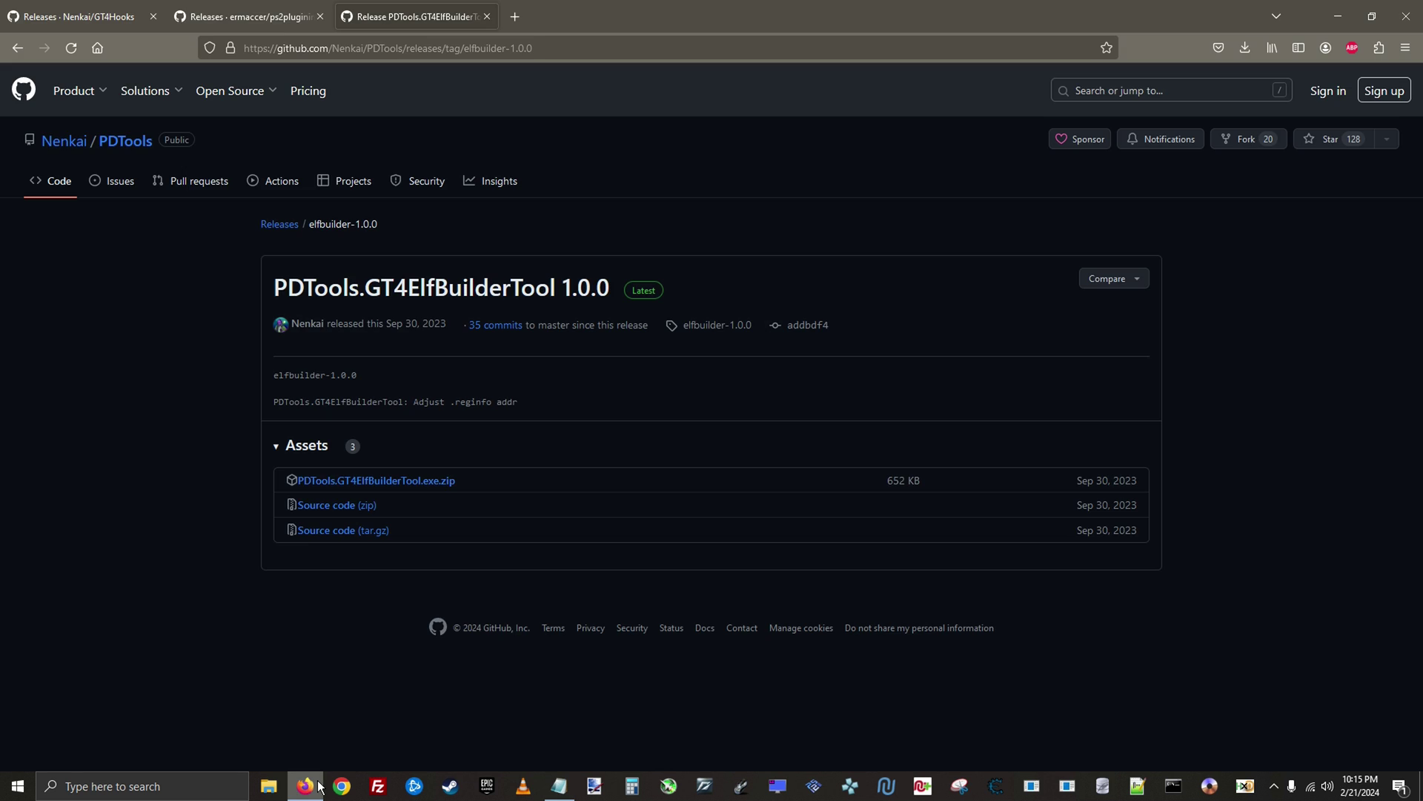
left_click(81, 16)
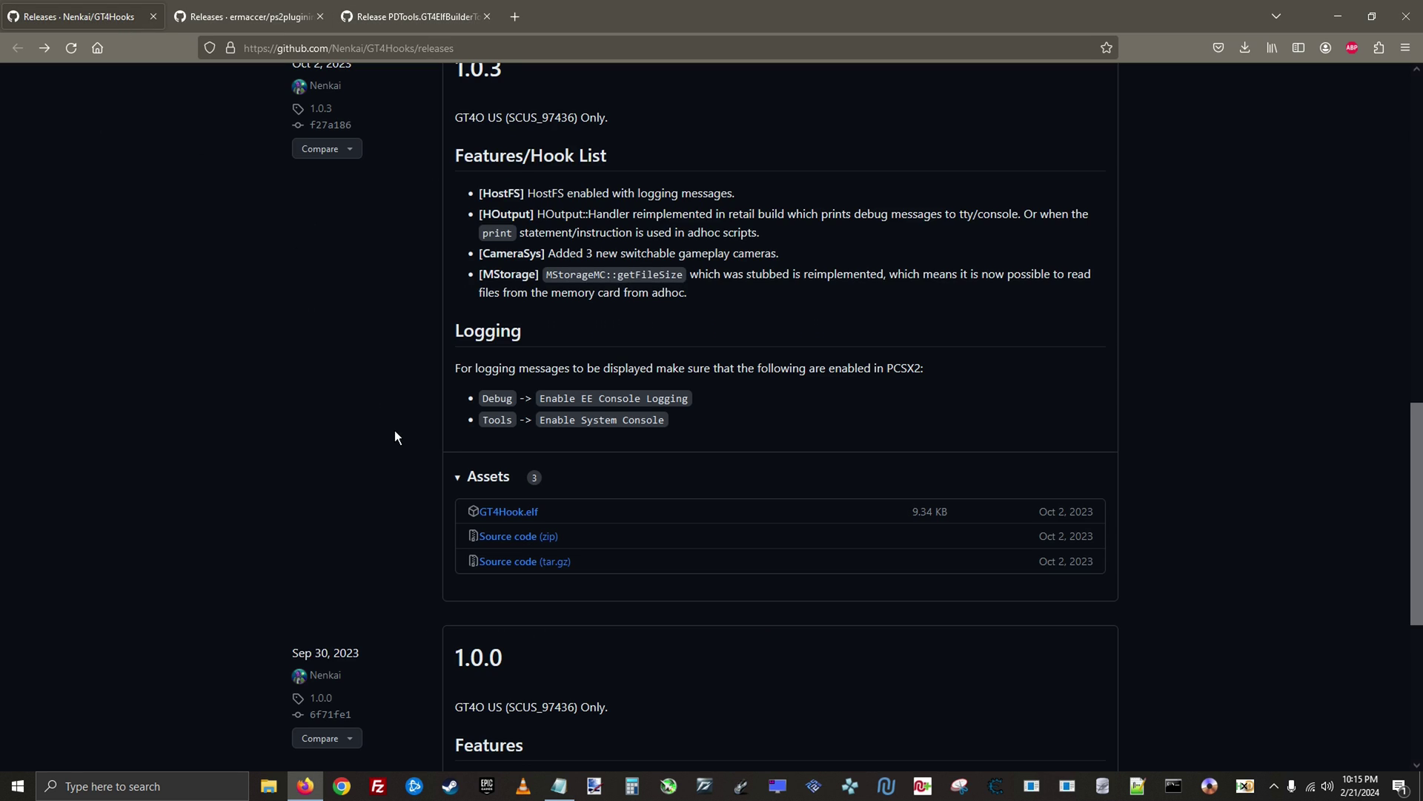
scroll(395, 437, "up", 10)
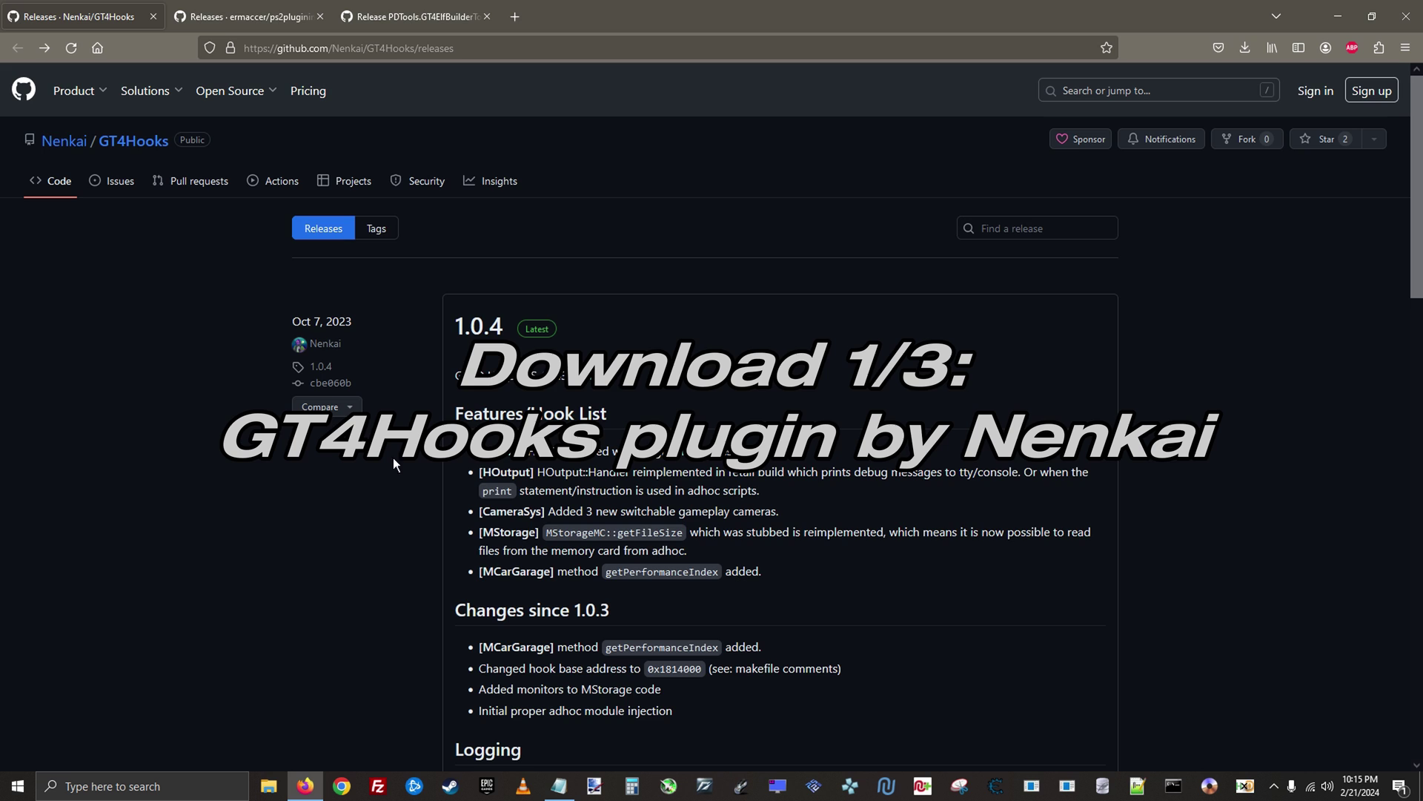
scroll(444, 465, "down", 2)
scroll(443, 464, "down", 10)
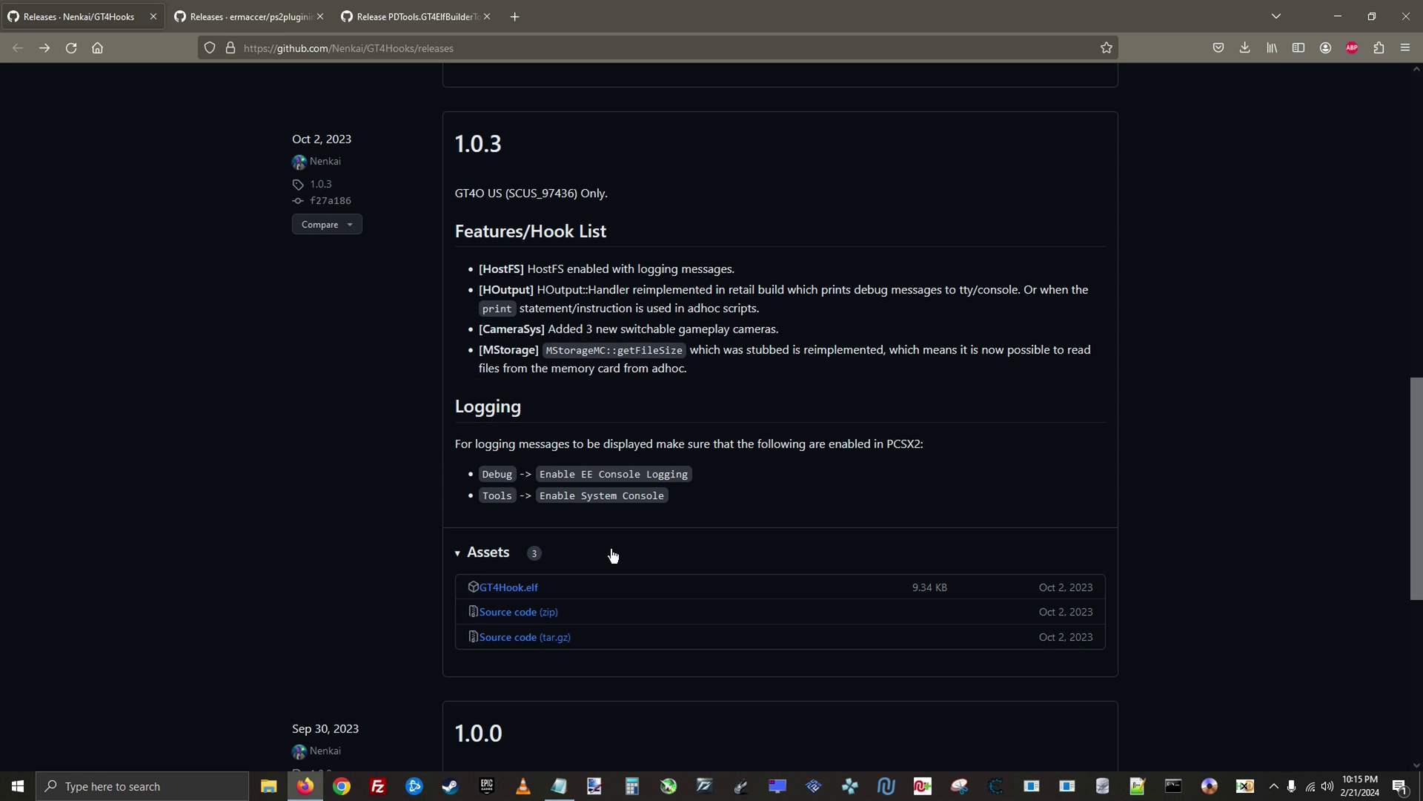
left_click(509, 591)
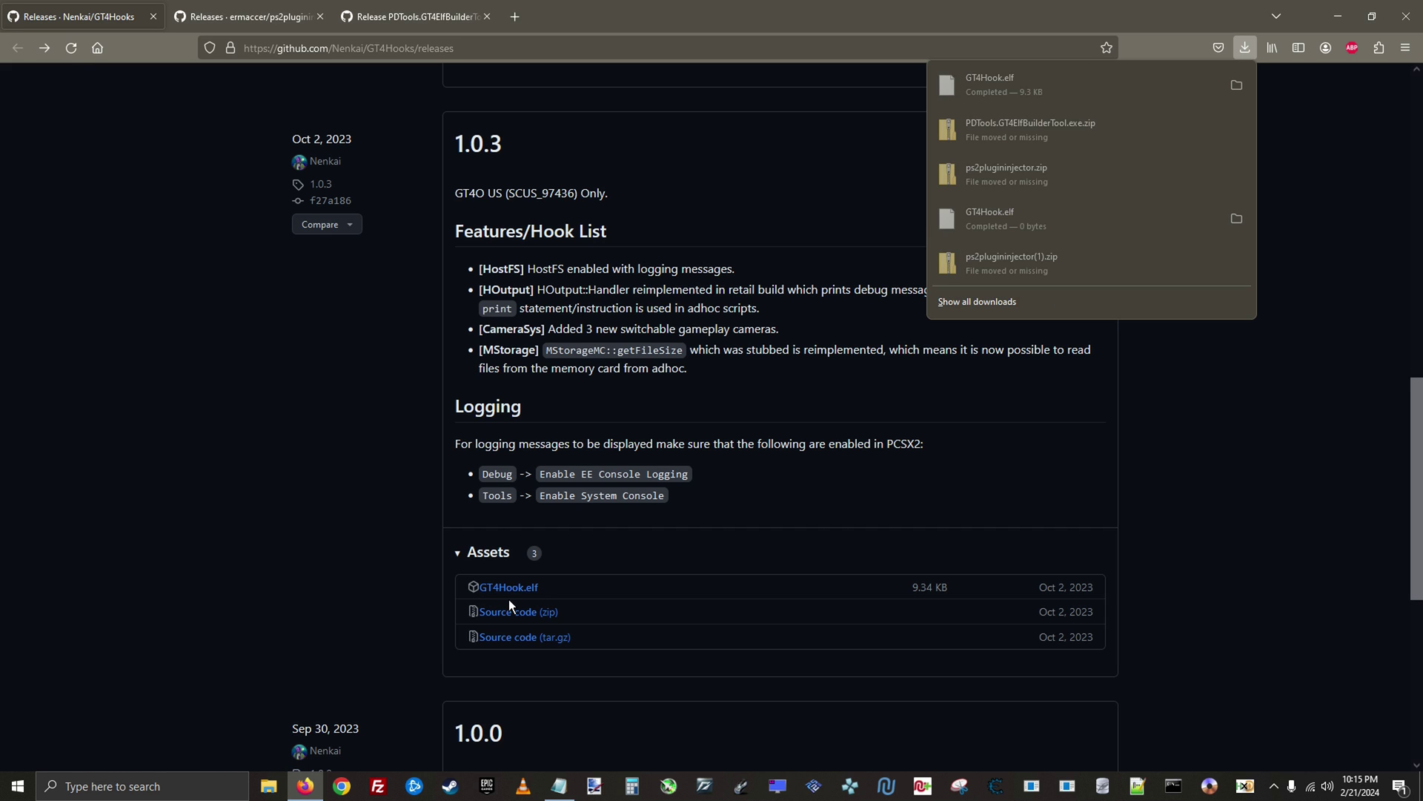
Download ps2plugininjector.zip from the ermaccer/ps2plugininjector releases page and PDTools.GT4ElfBuilderTool.exe.zip from the Nenkai/PDTools 1.0.0 release page
left_click(239, 25)
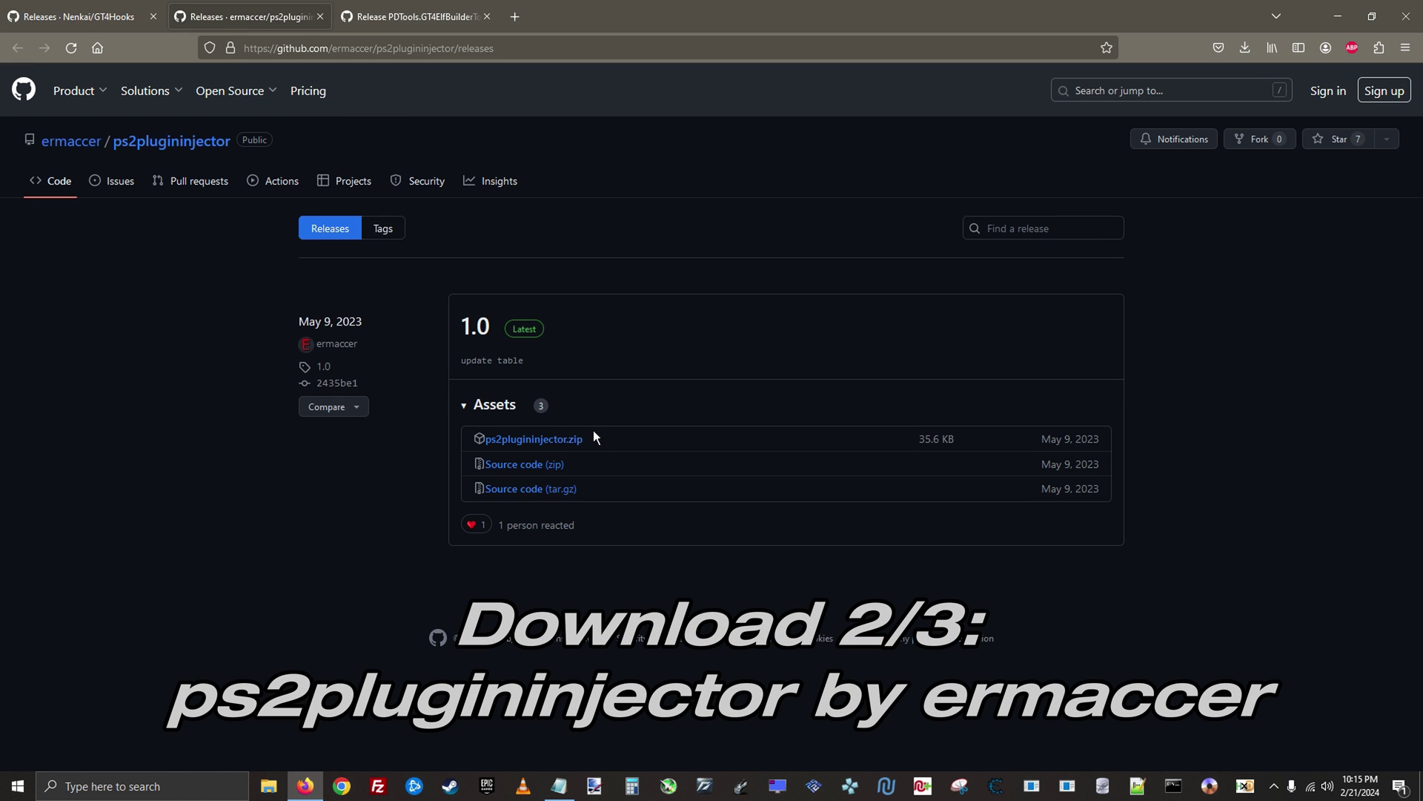
left_click(536, 443)
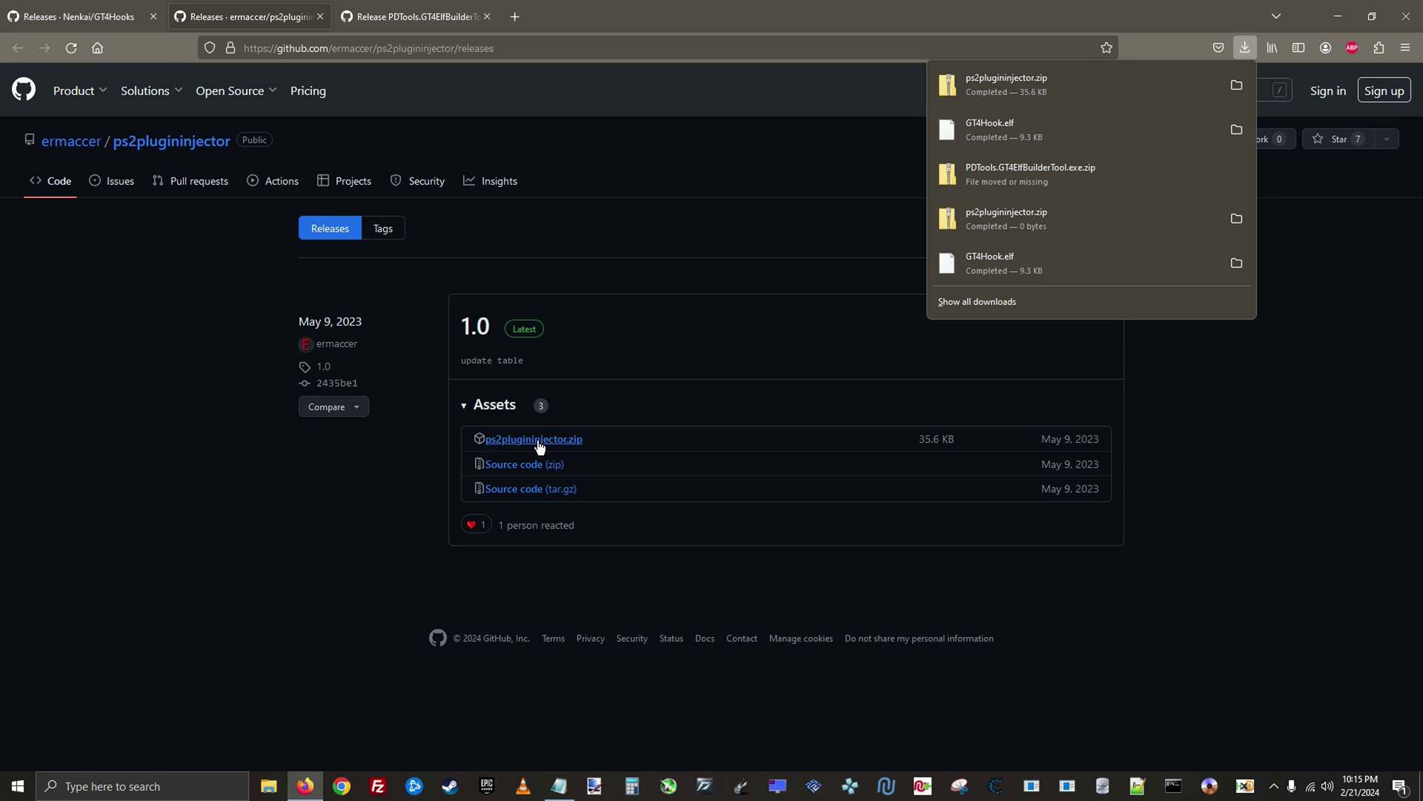
left_click(423, 20)
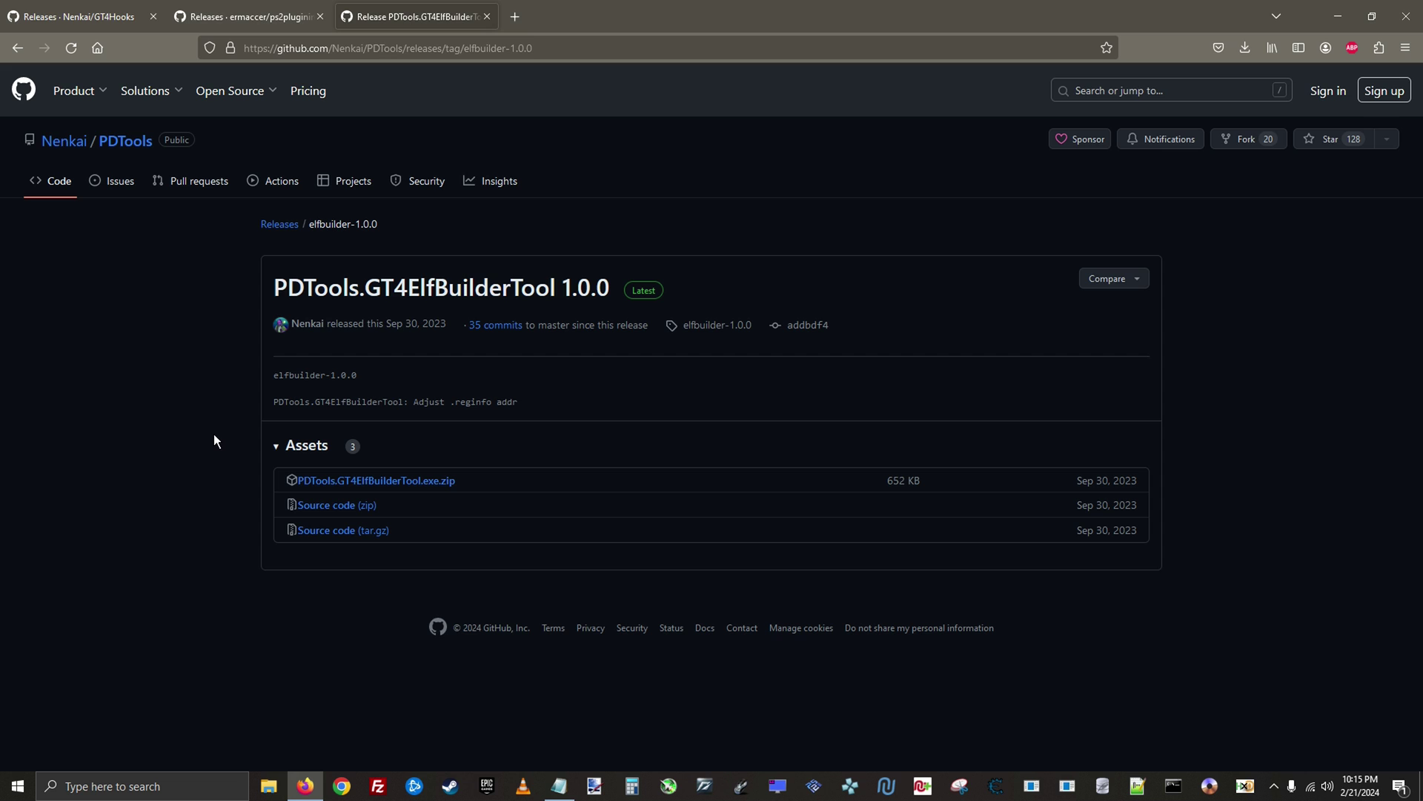
left_click_drag(274, 288, 558, 293)
left_click(577, 293)
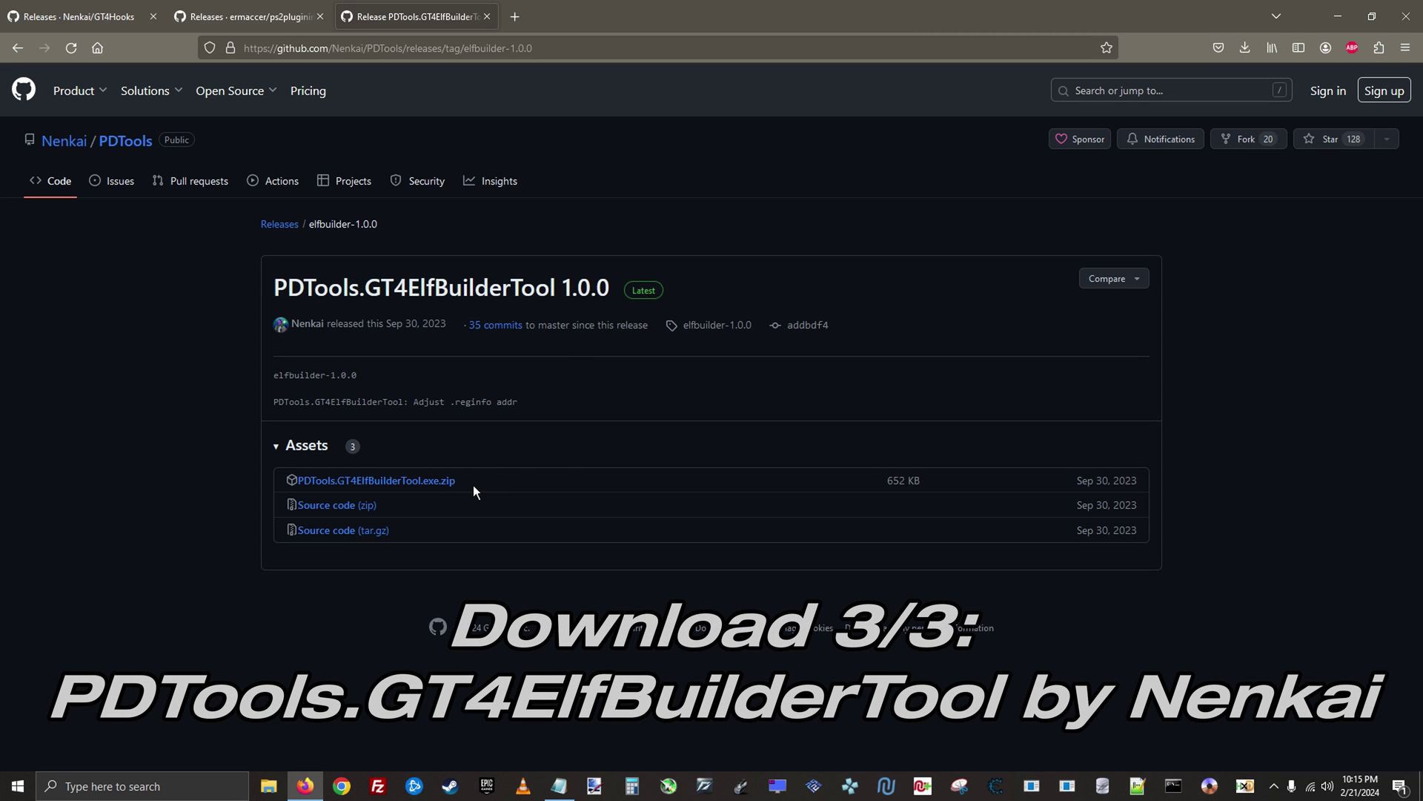
left_click(368, 482)
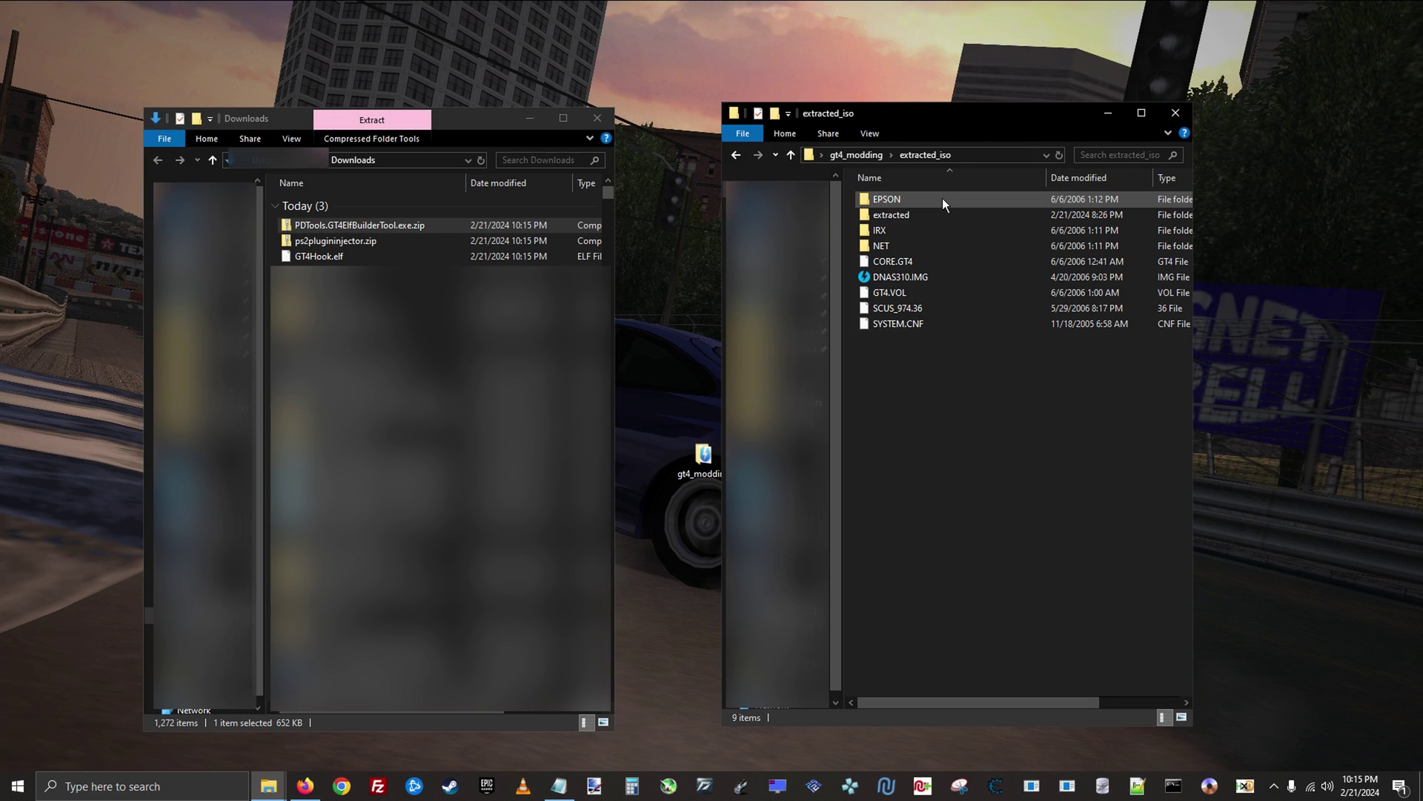
Create a new folder named hostfs inside the extracted_iso folder
right_click(903, 376)
mouse_move(967, 620)
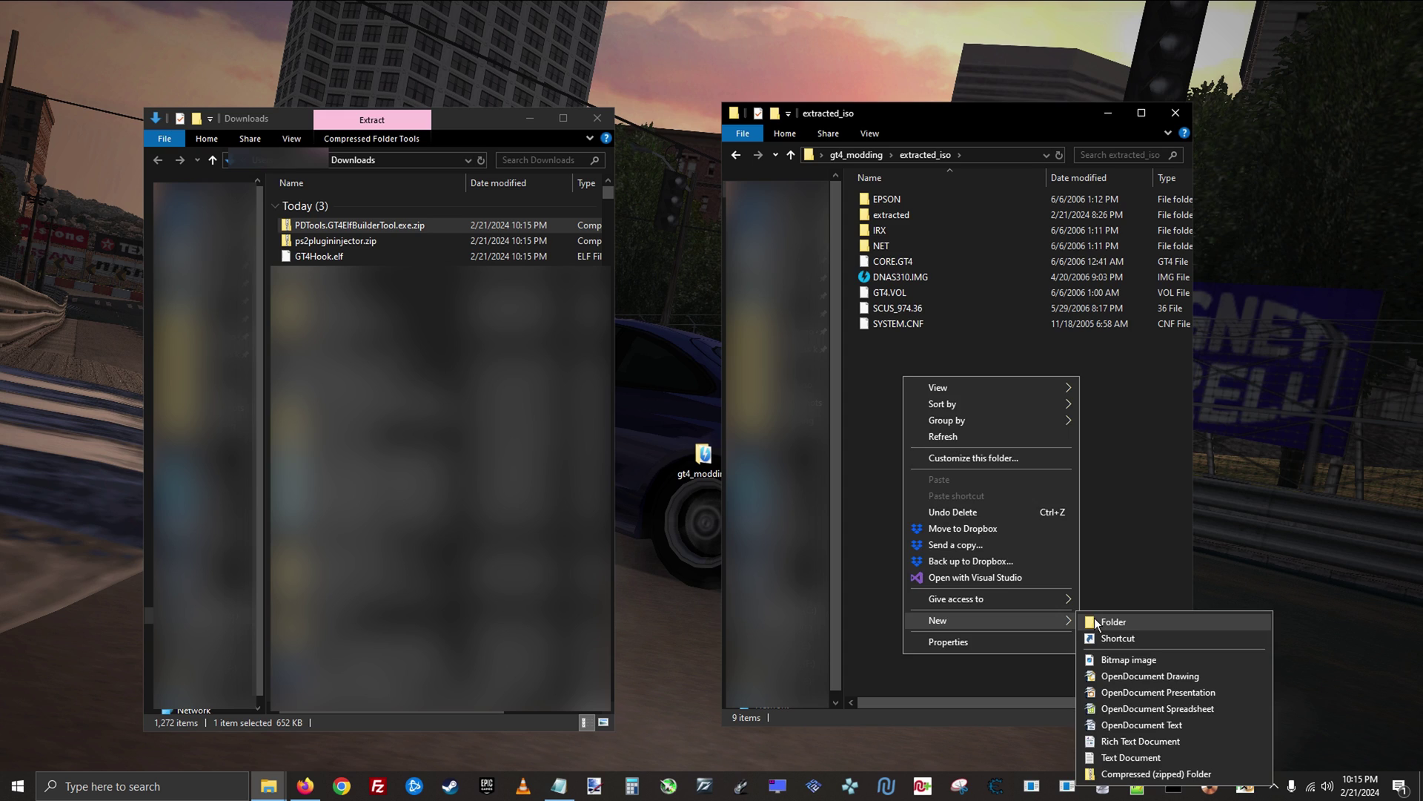
left_click(1113, 622)
type("host")
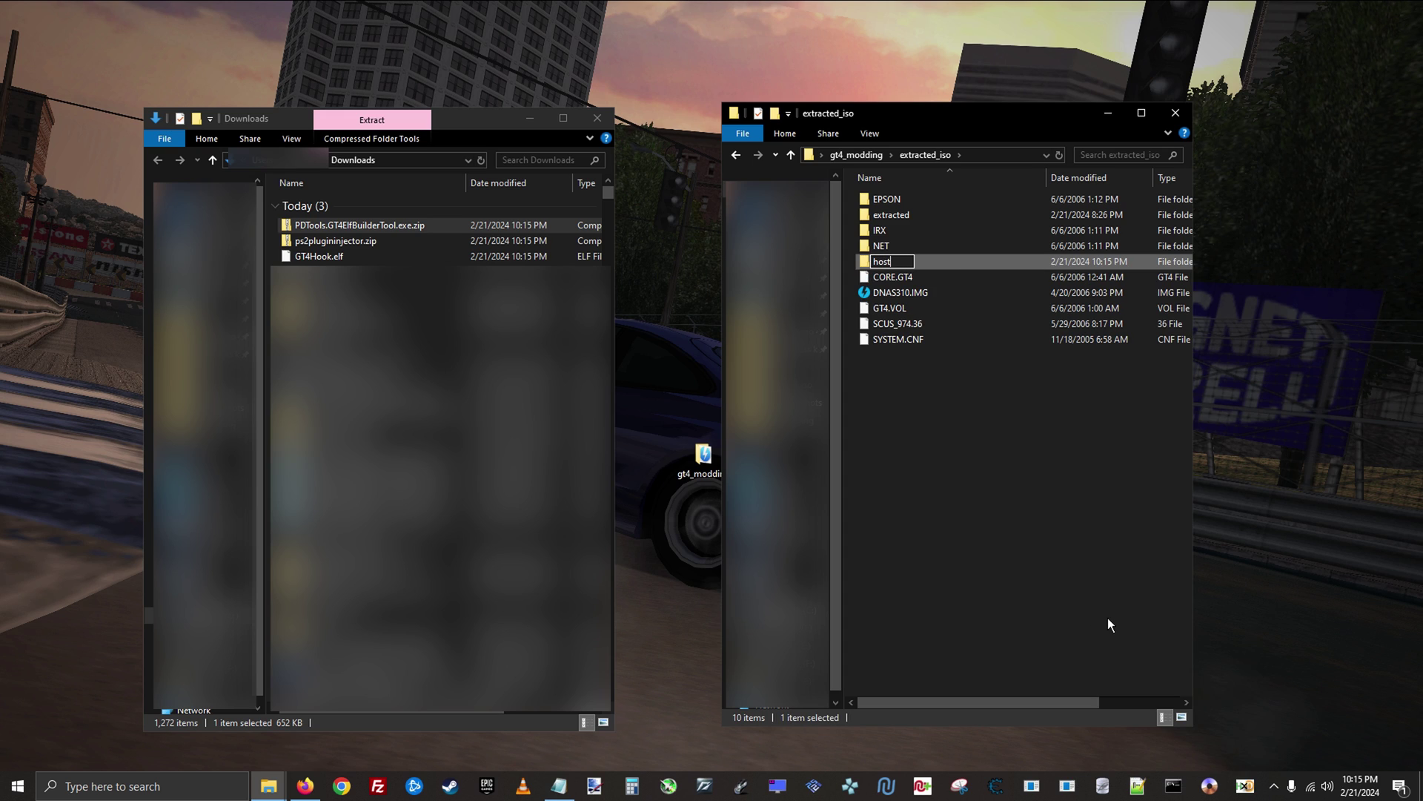
type("fs")
key("Return")
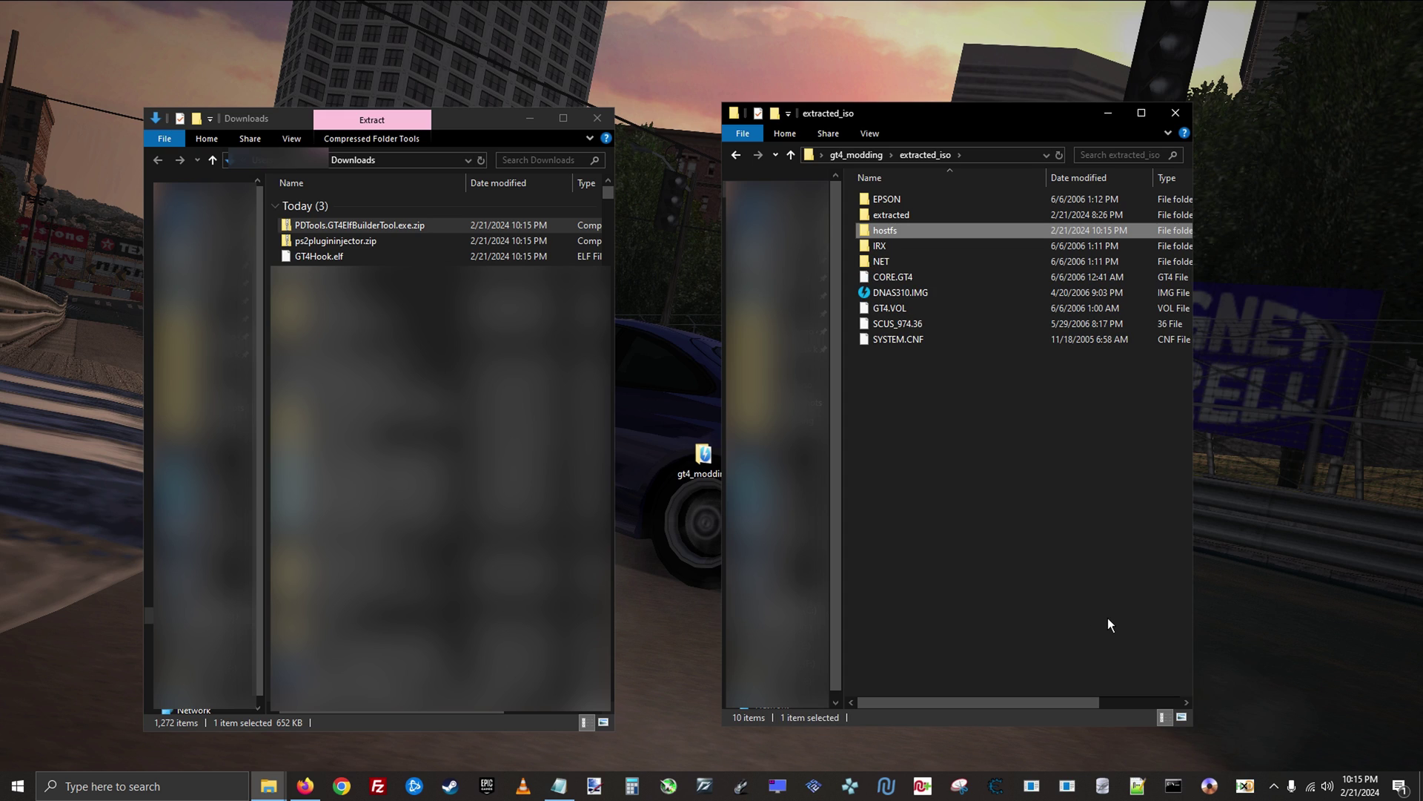
Open the hostfs folder and move GT4Hook.elf from Downloads into it
double_click(923, 233)
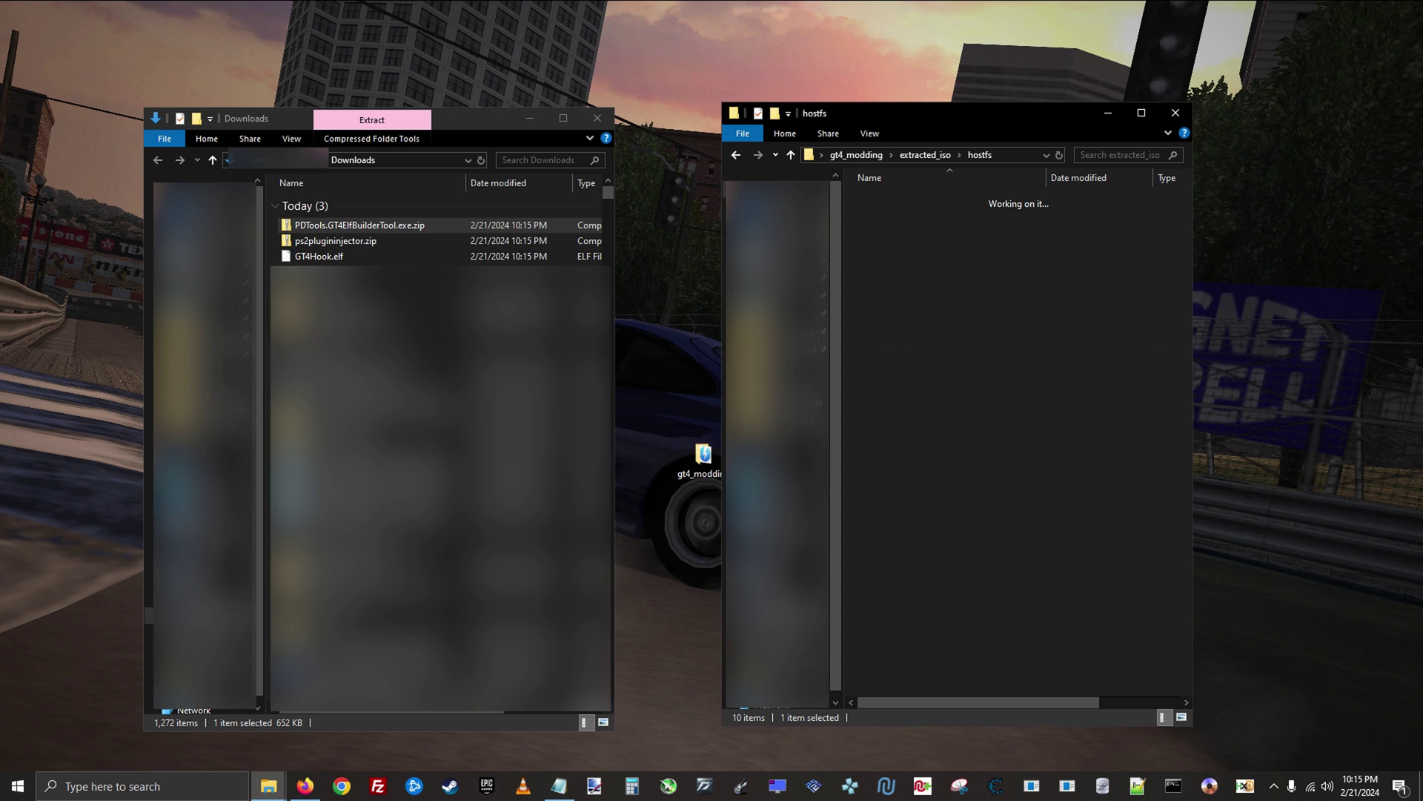
left_click(510, 255)
left_click_drag(568, 259, 948, 290)
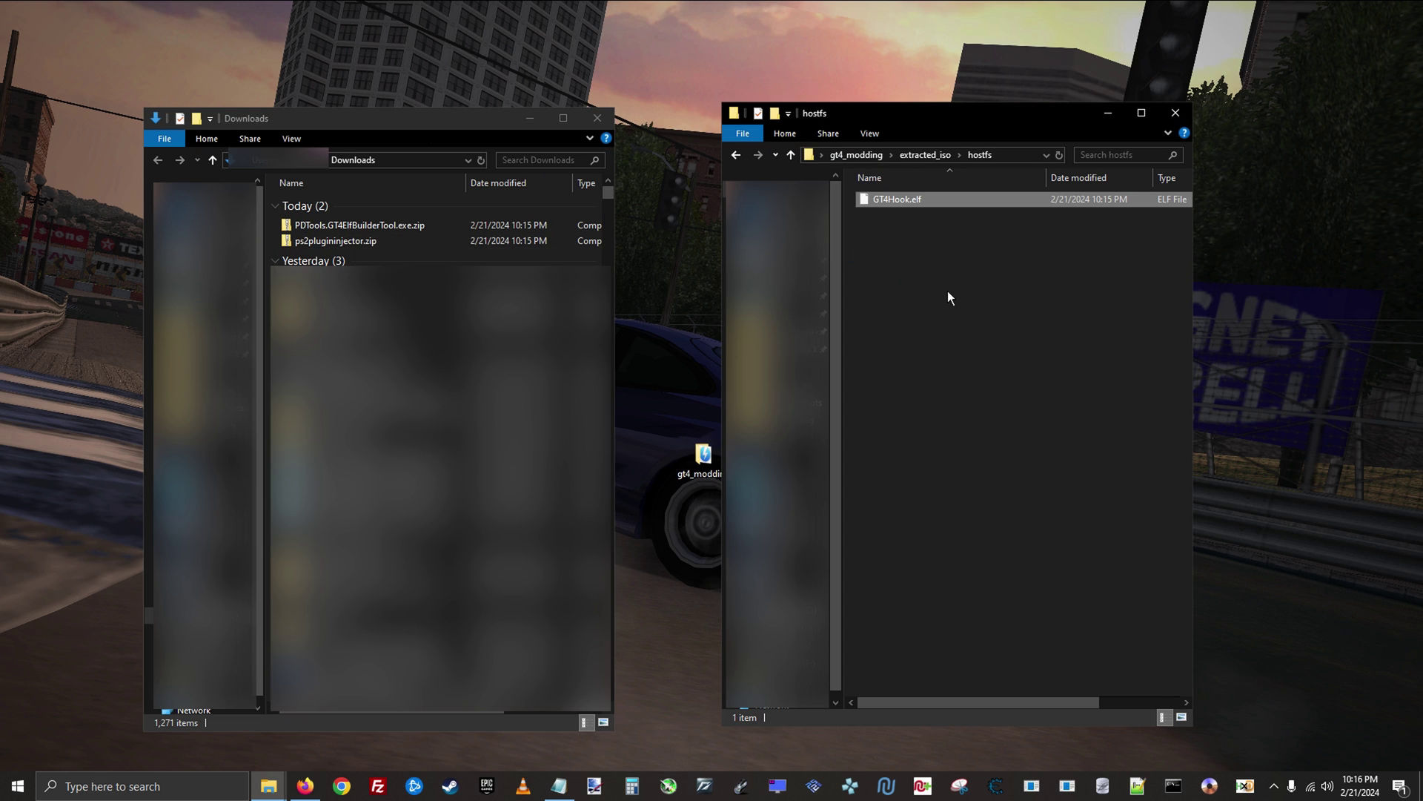
Open ps2plugininjector.zip in 7-Zip, extract ps2plugininjector.exe into the hostfs folder and close the archive
left_click(577, 239)
right_click(473, 238)
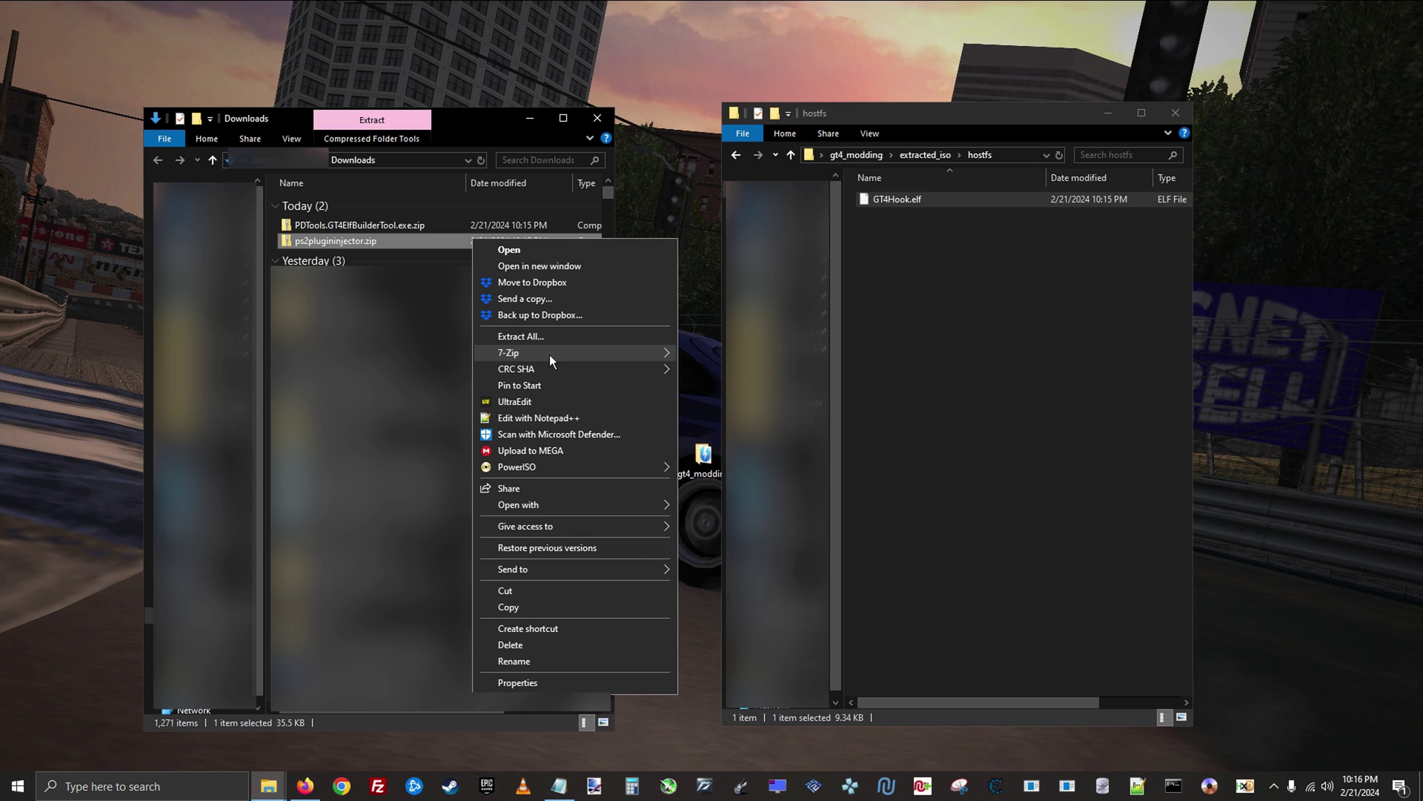
mouse_move(549, 354)
left_click(853, 353)
left_click_drag(277, 270, 927, 296)
left_click(702, 161)
Open PDTools.GT4ElfBuilderTool.exe.zip in 7-Zip, extract the win-x64 folder's files into hostfs and close the archive
left_click(419, 227)
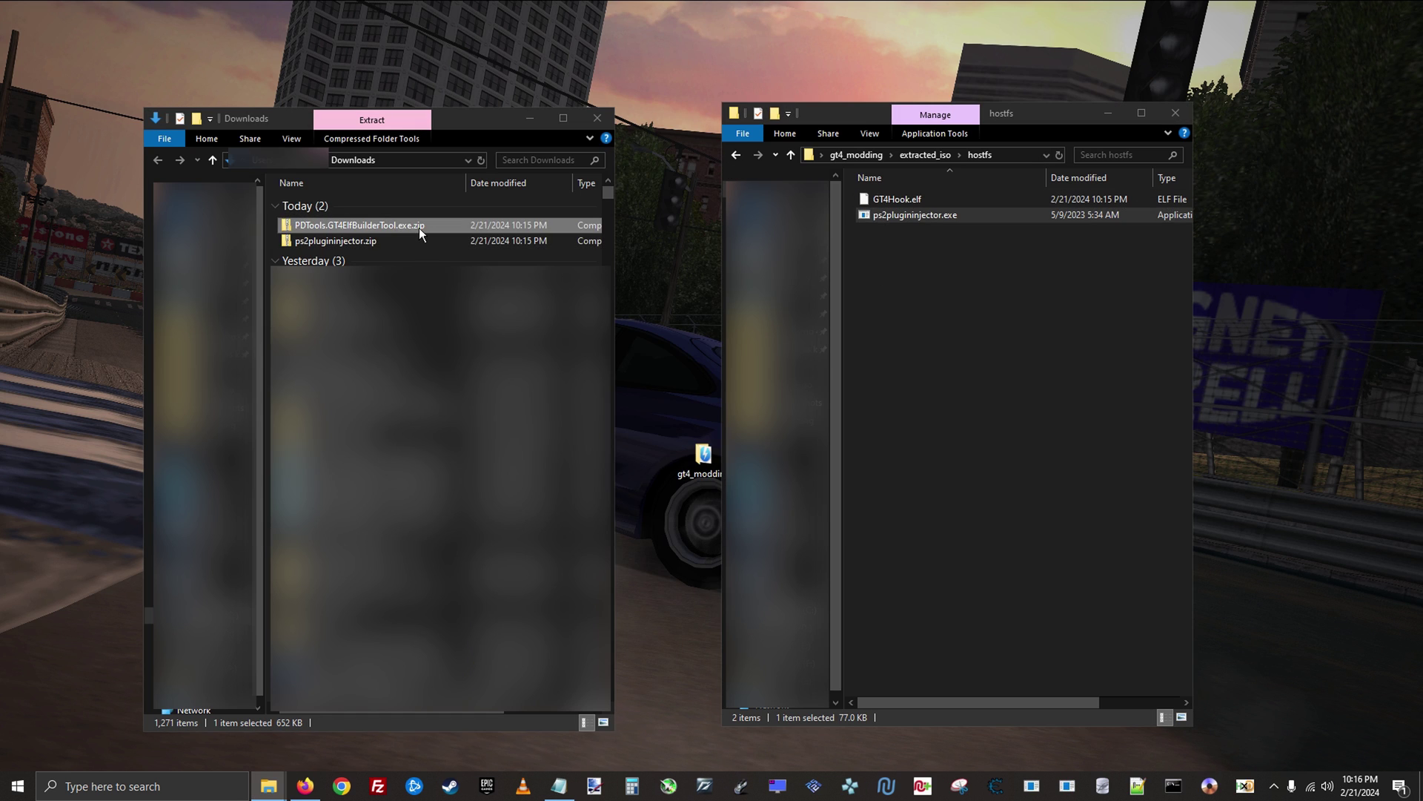
right_click(420, 226)
mouse_move(483, 342)
left_click(661, 344)
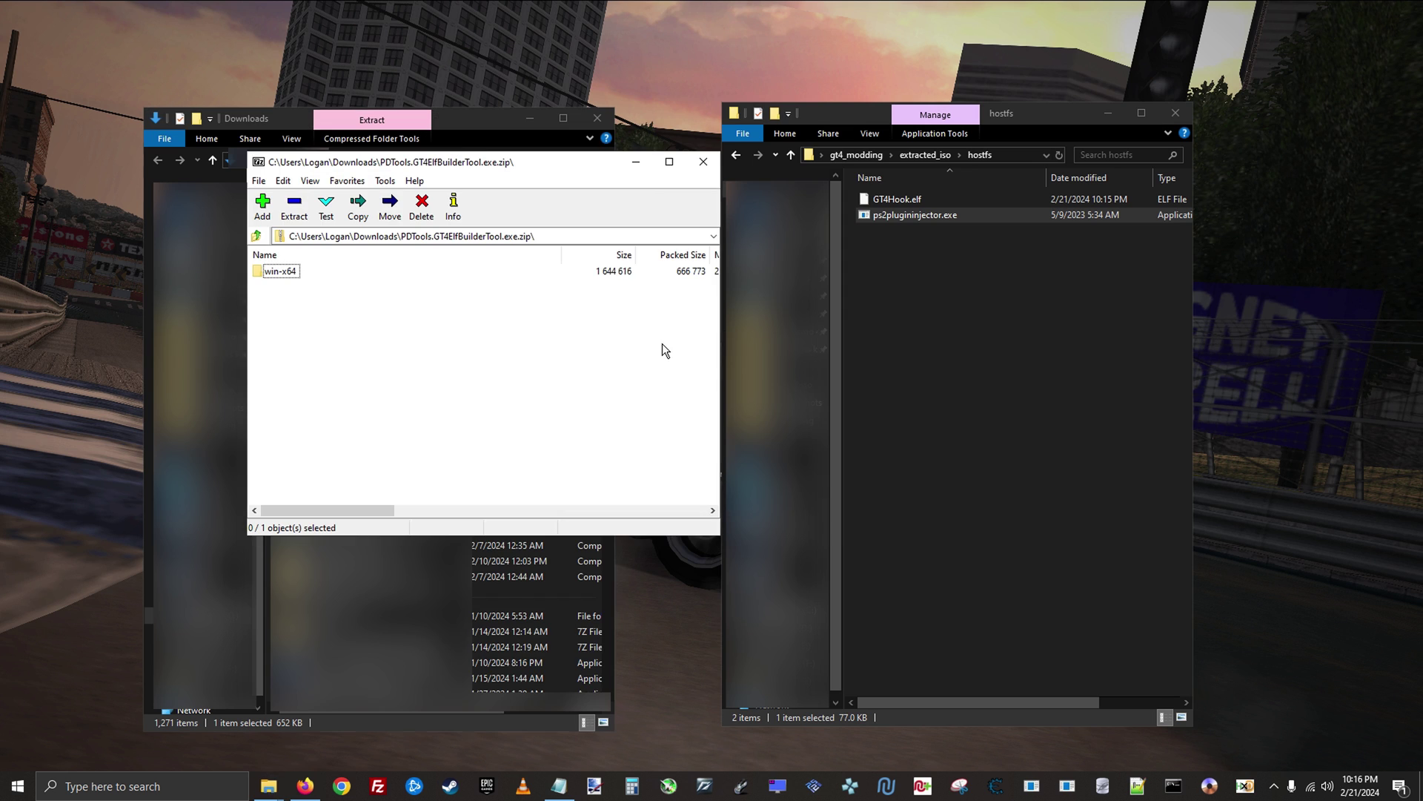
double_click(266, 274)
left_click_drag(255, 351, 950, 281)
left_click(703, 161)
Close the Downloads window and go back up from hostfs to the extracted_iso folder
left_click(597, 118)
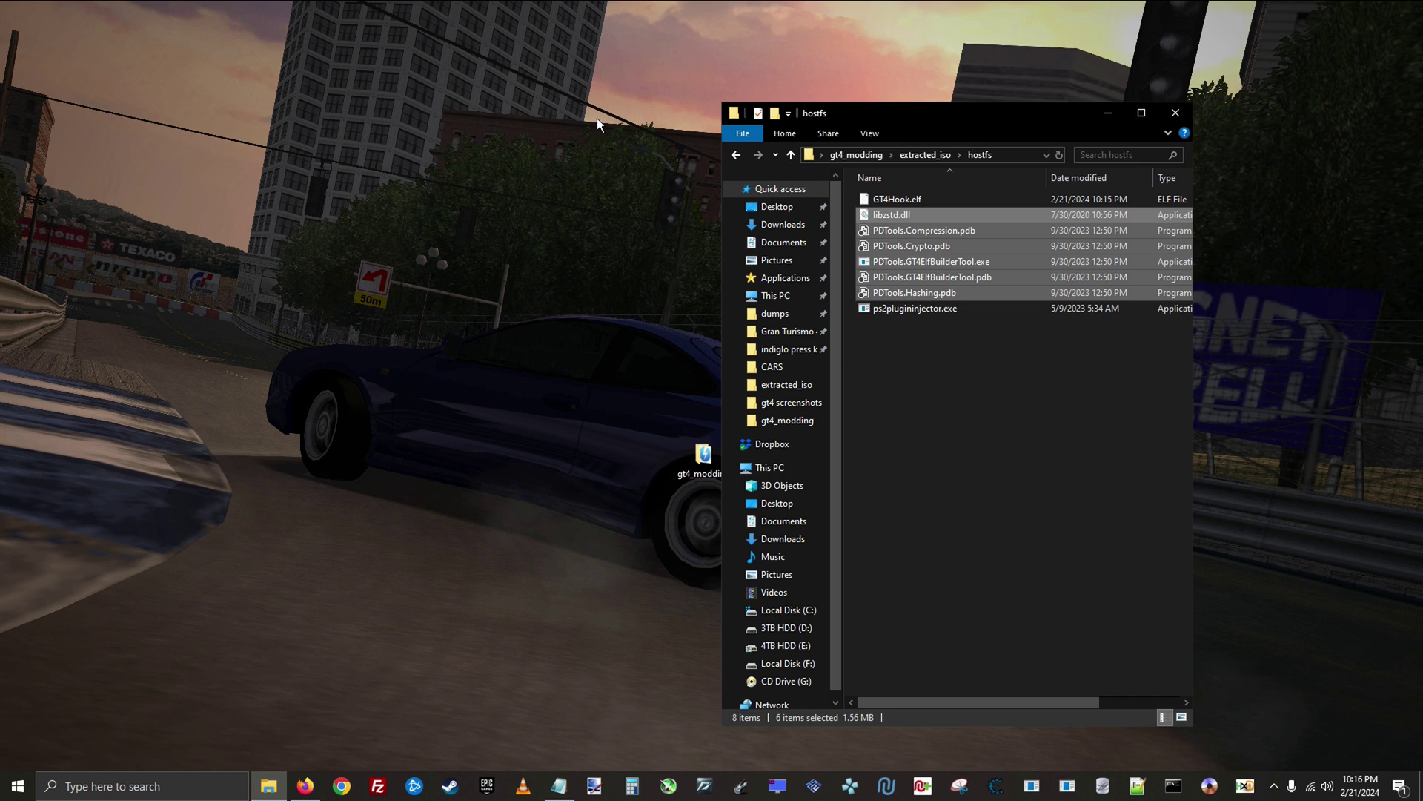
left_click_drag(913, 113, 1031, 74)
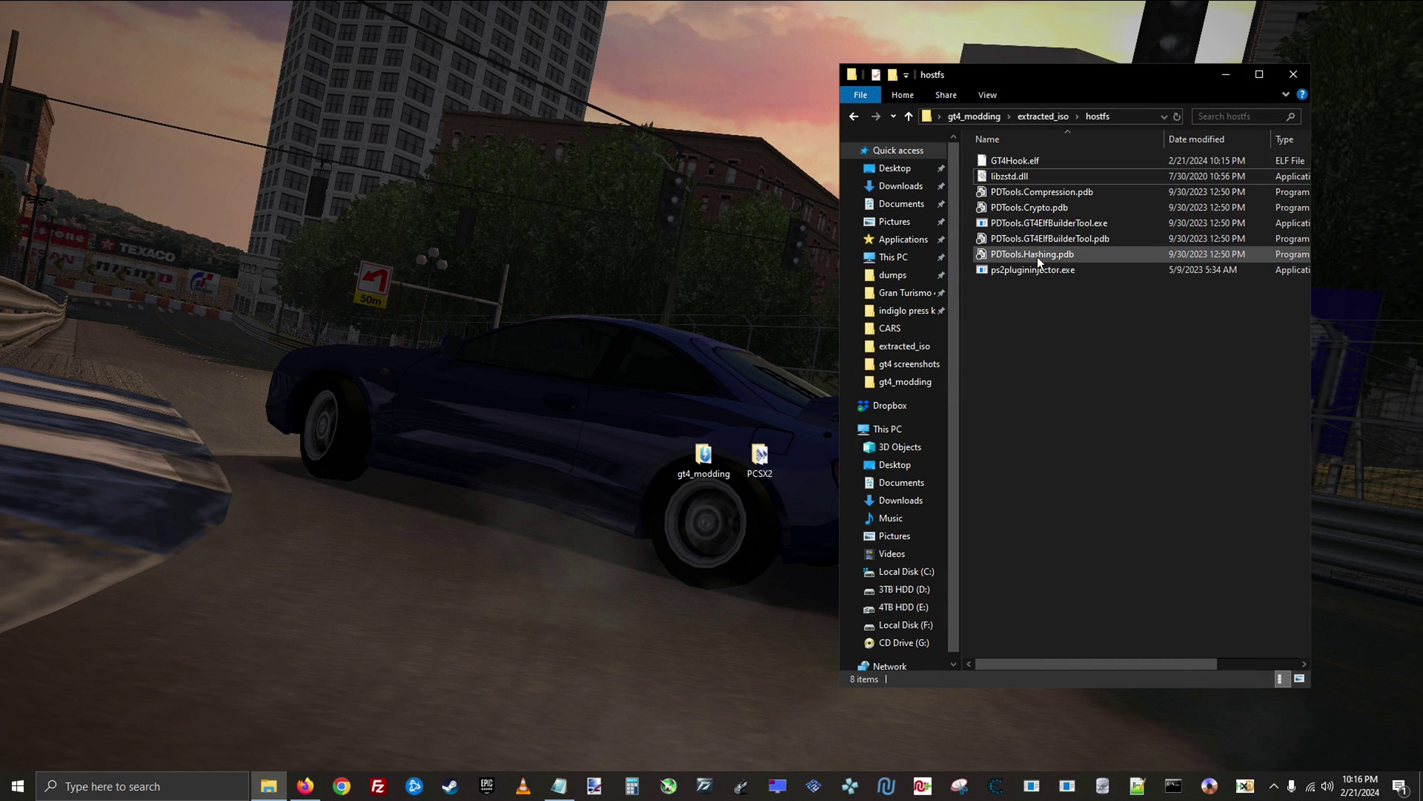
left_click(1038, 117)
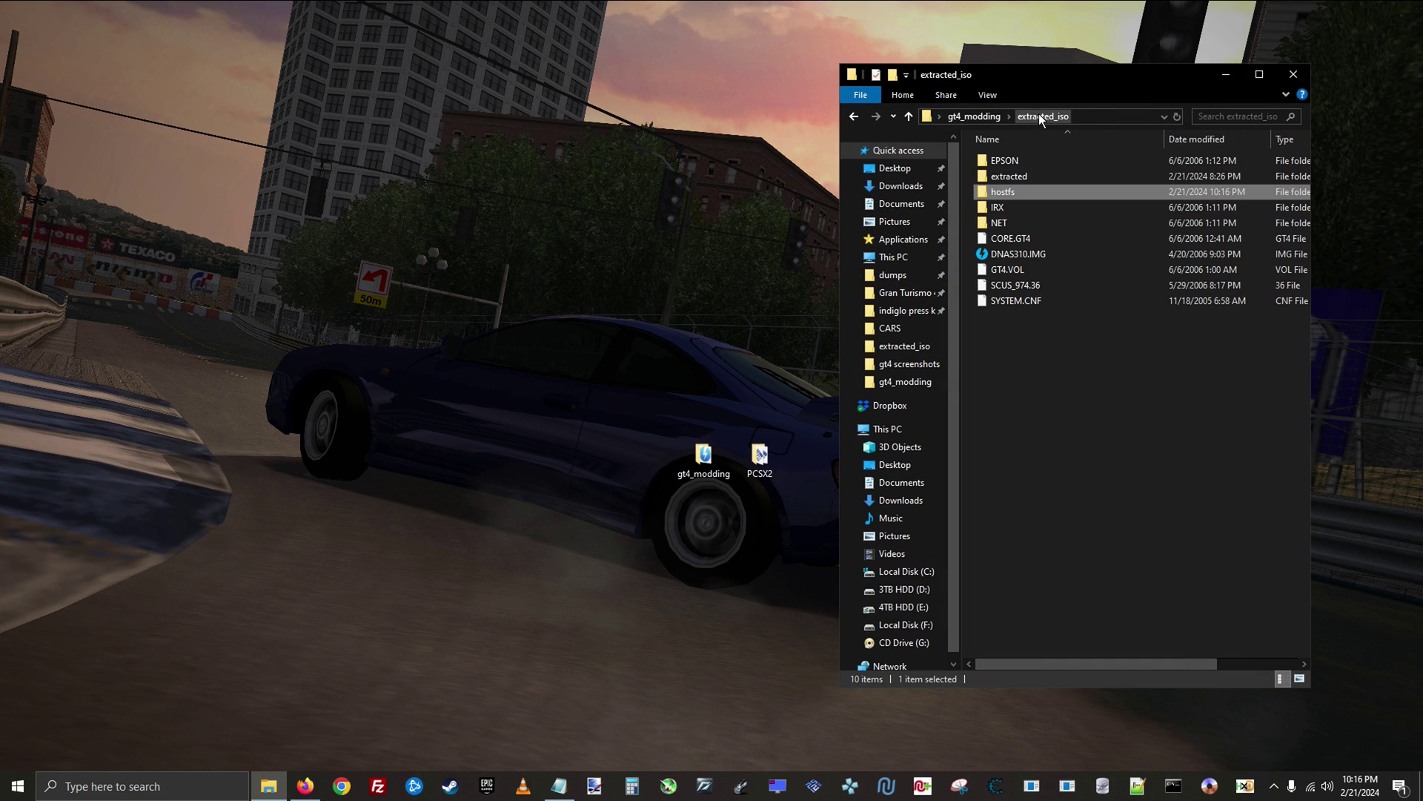
Copy CORE.GT4 from the extracted_iso folder into the hostfs folder
left_click(1039, 238)
right_click(1039, 238)
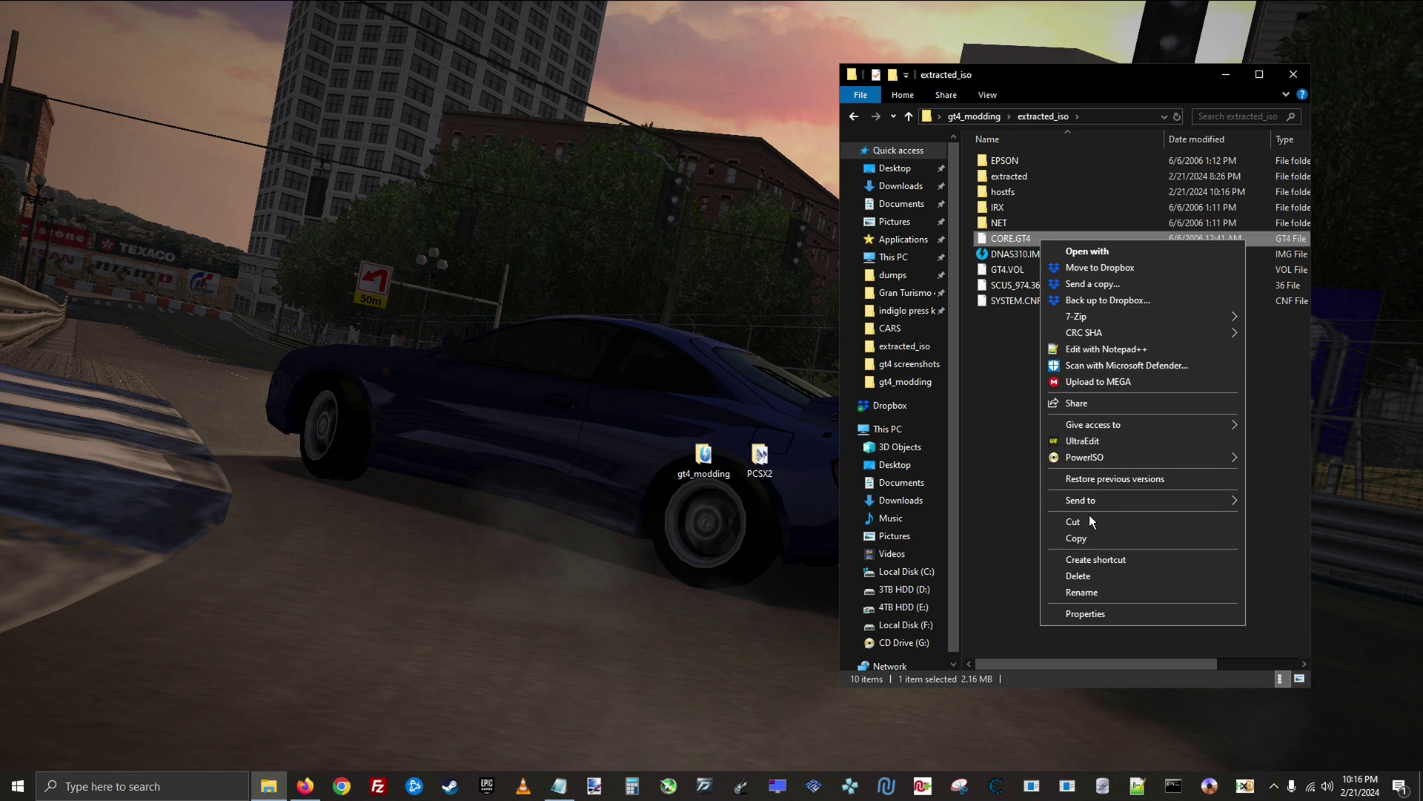
left_click(1088, 535)
double_click(1020, 190)
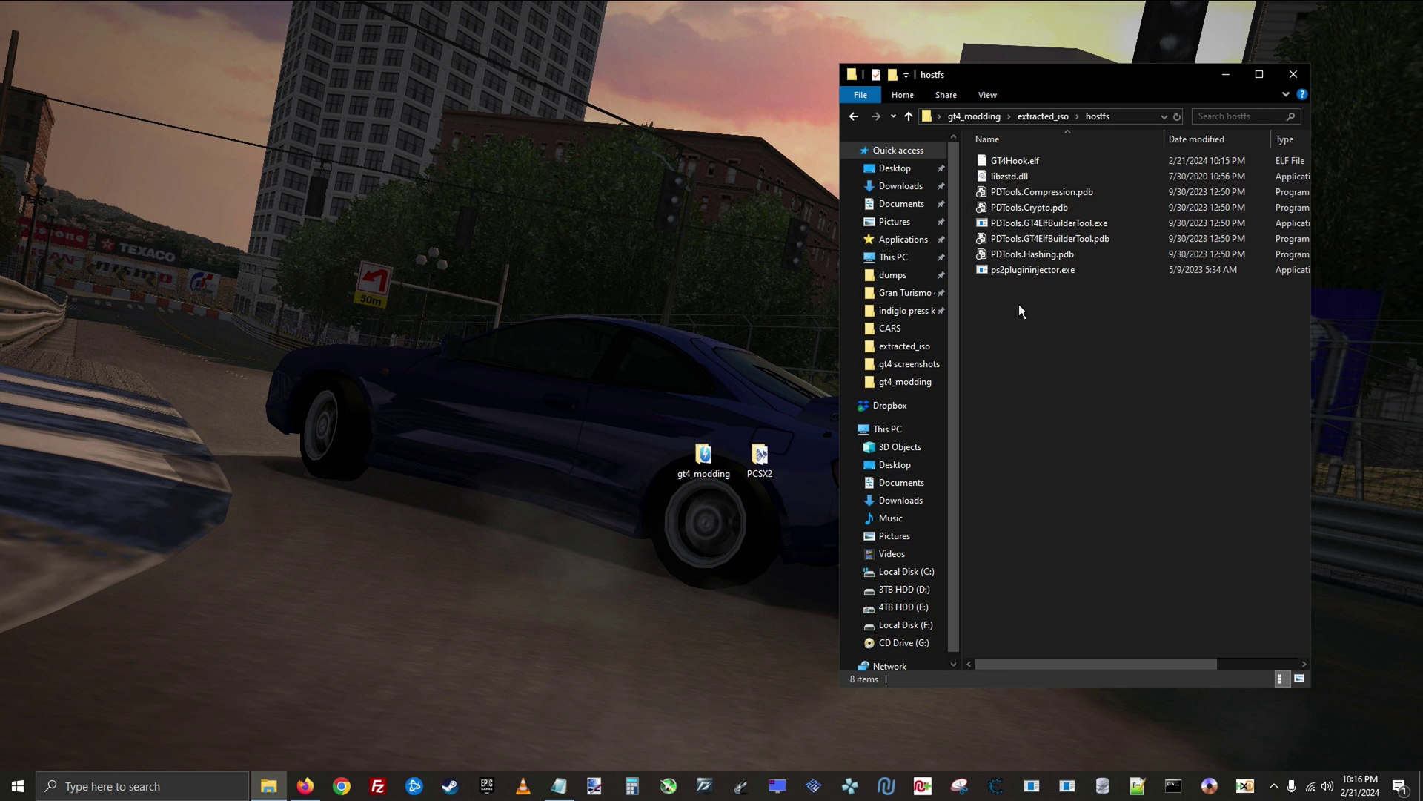
right_click(1021, 376)
left_click(1055, 480)
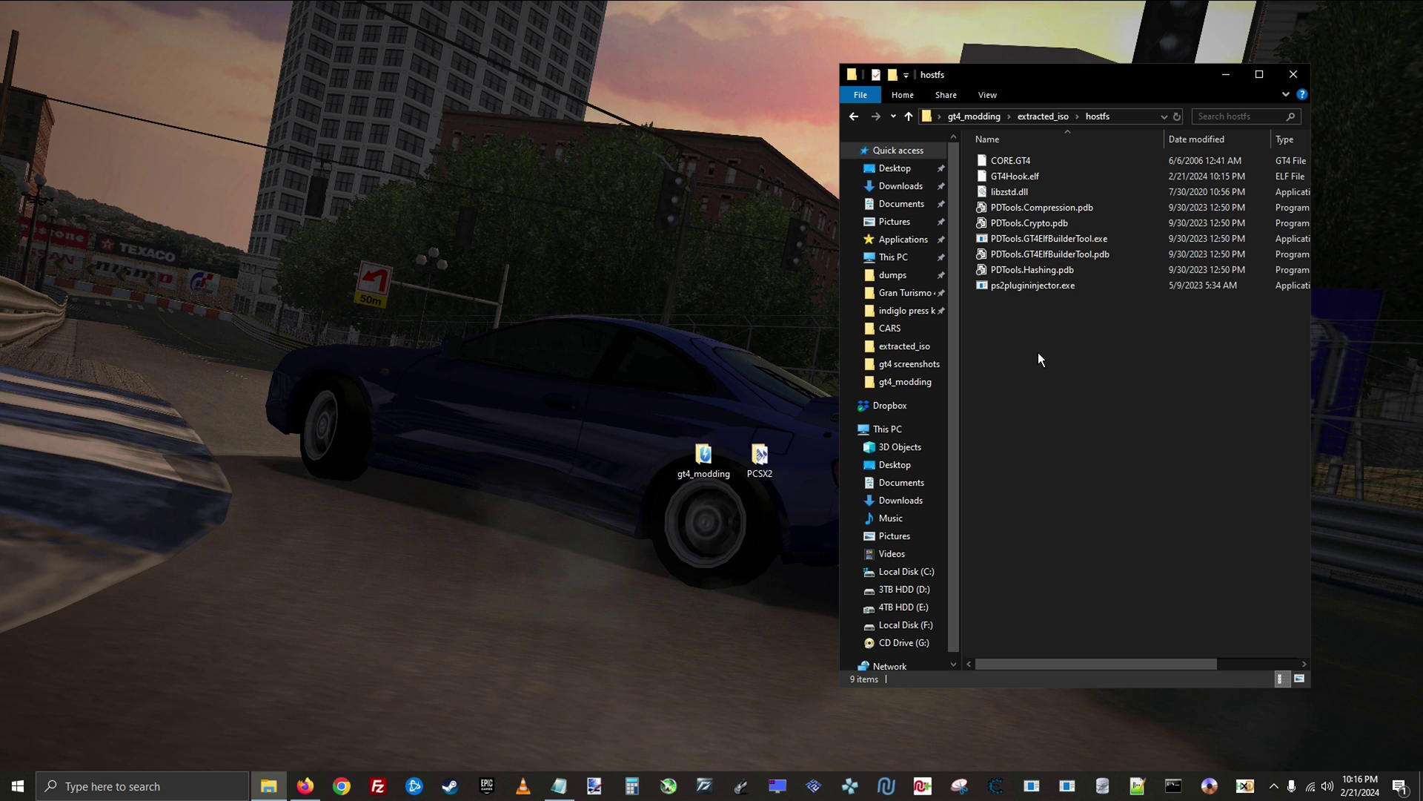
Open a Command Prompt and change its working directory to the hostfs folder inside gt4_modding\extracted_iso
left_click(1175, 787)
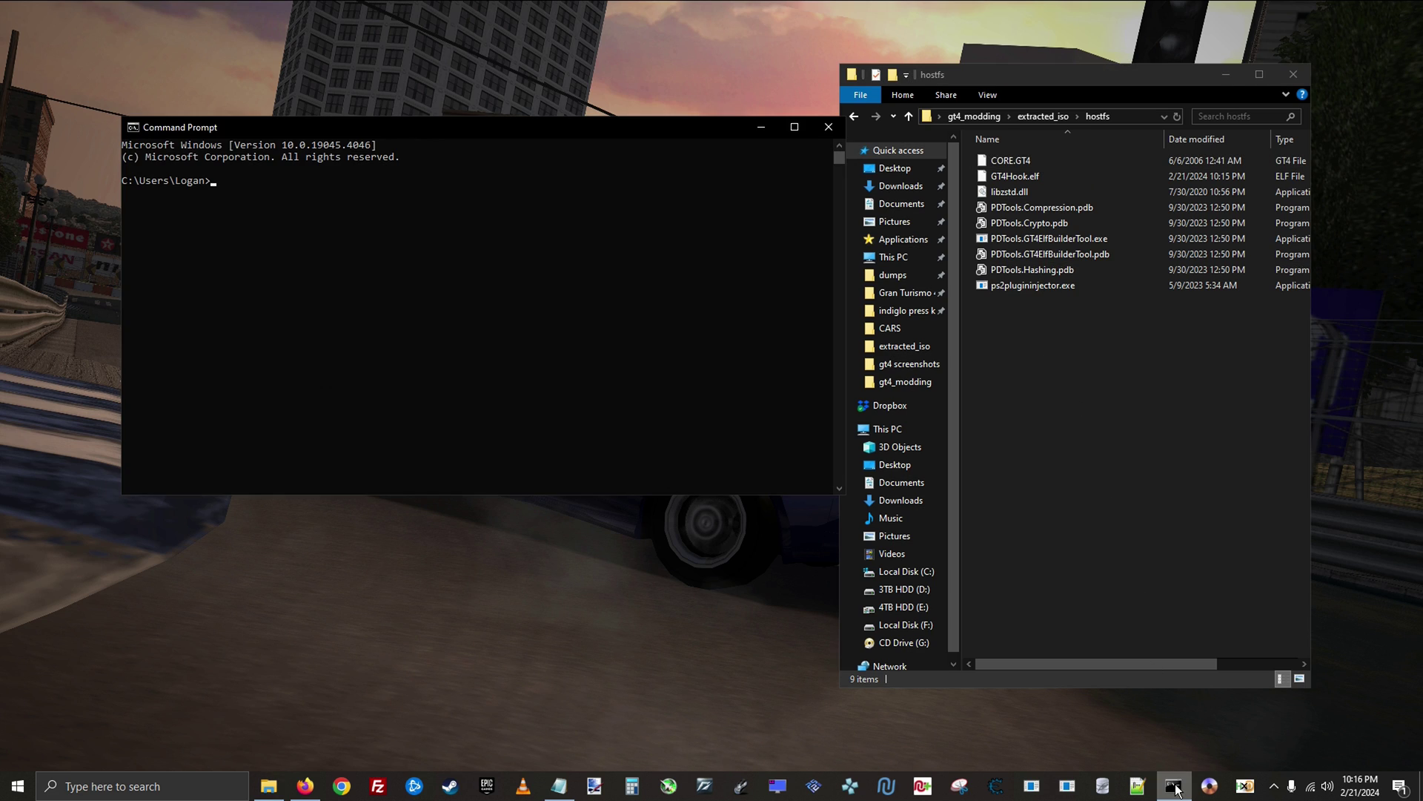
left_click_drag(572, 131, 549, 188)
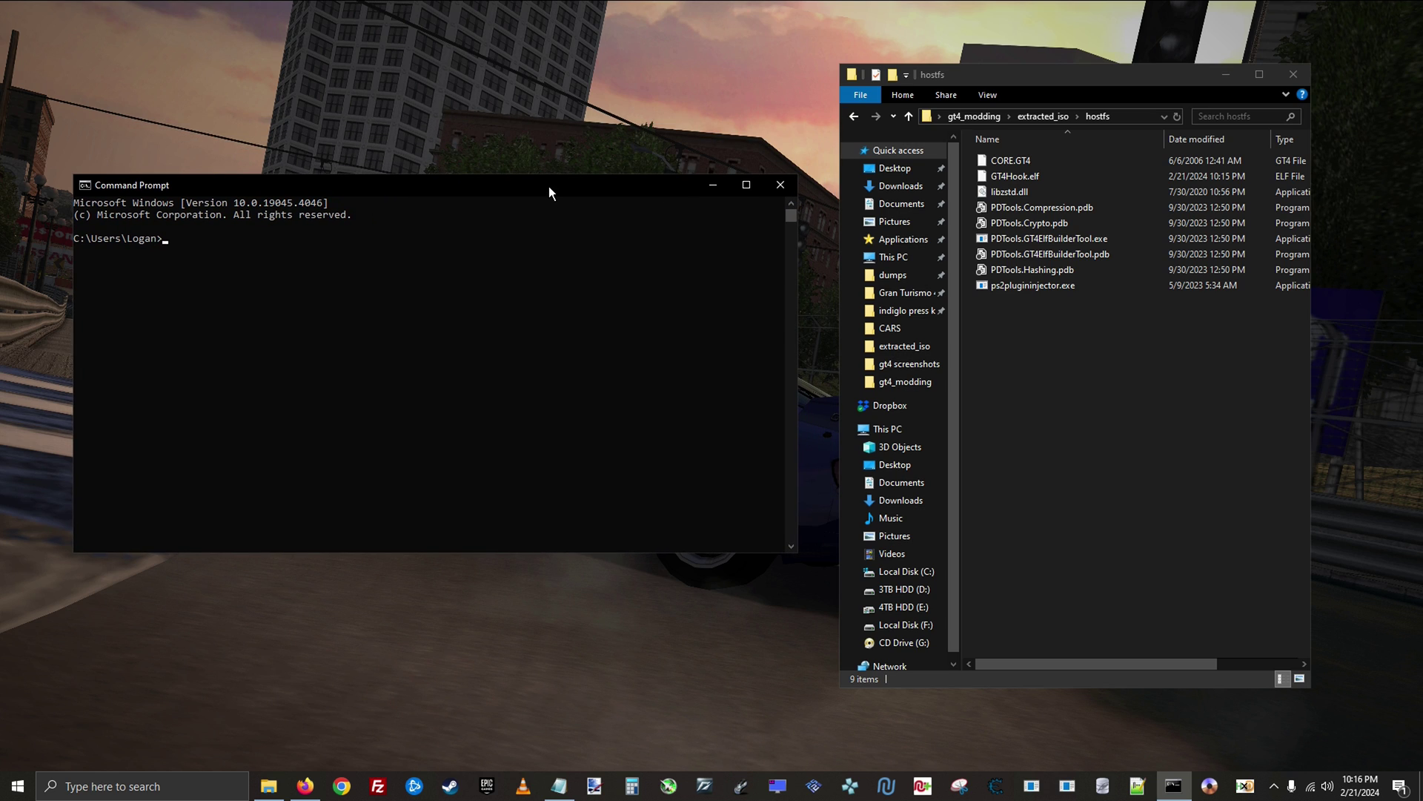
left_click(924, 119)
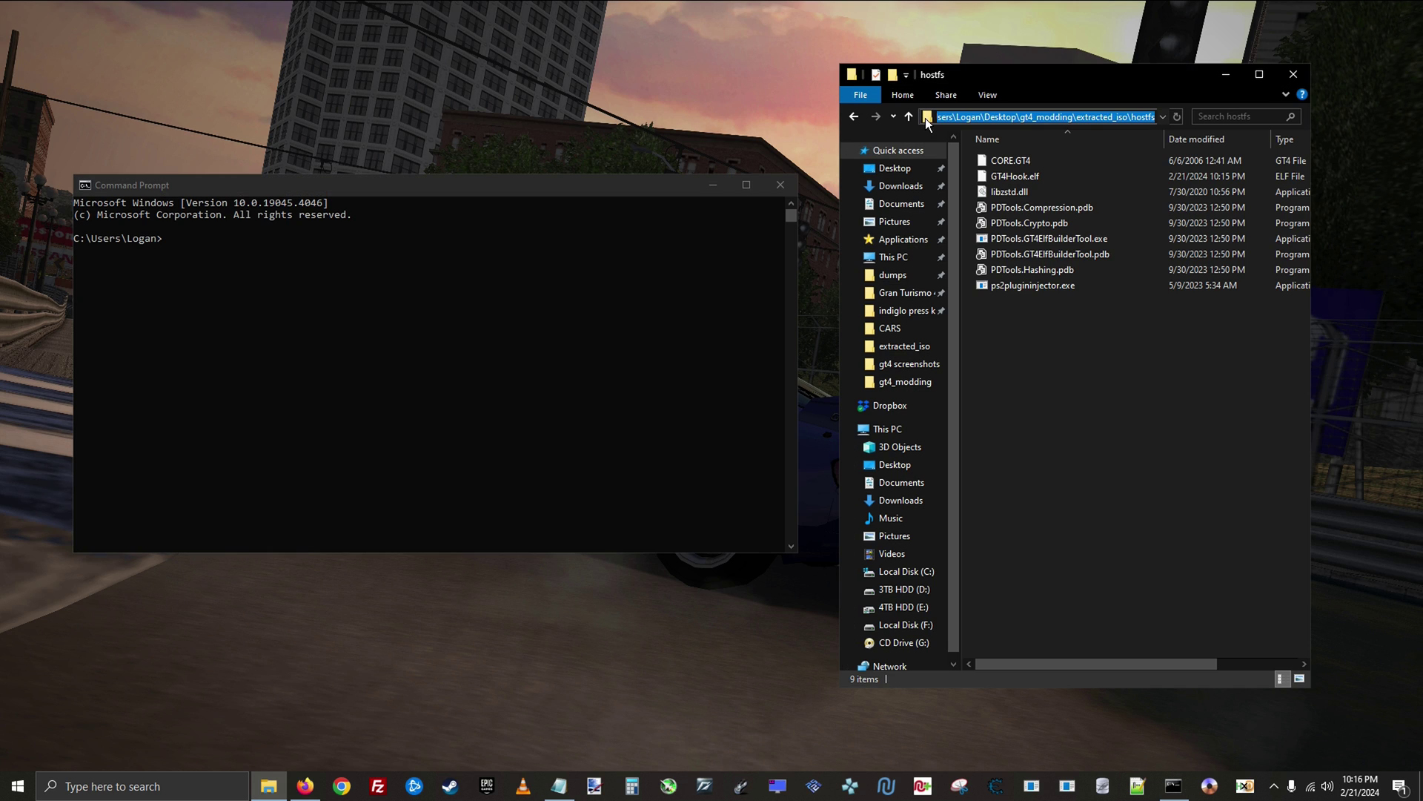
left_click(420, 187)
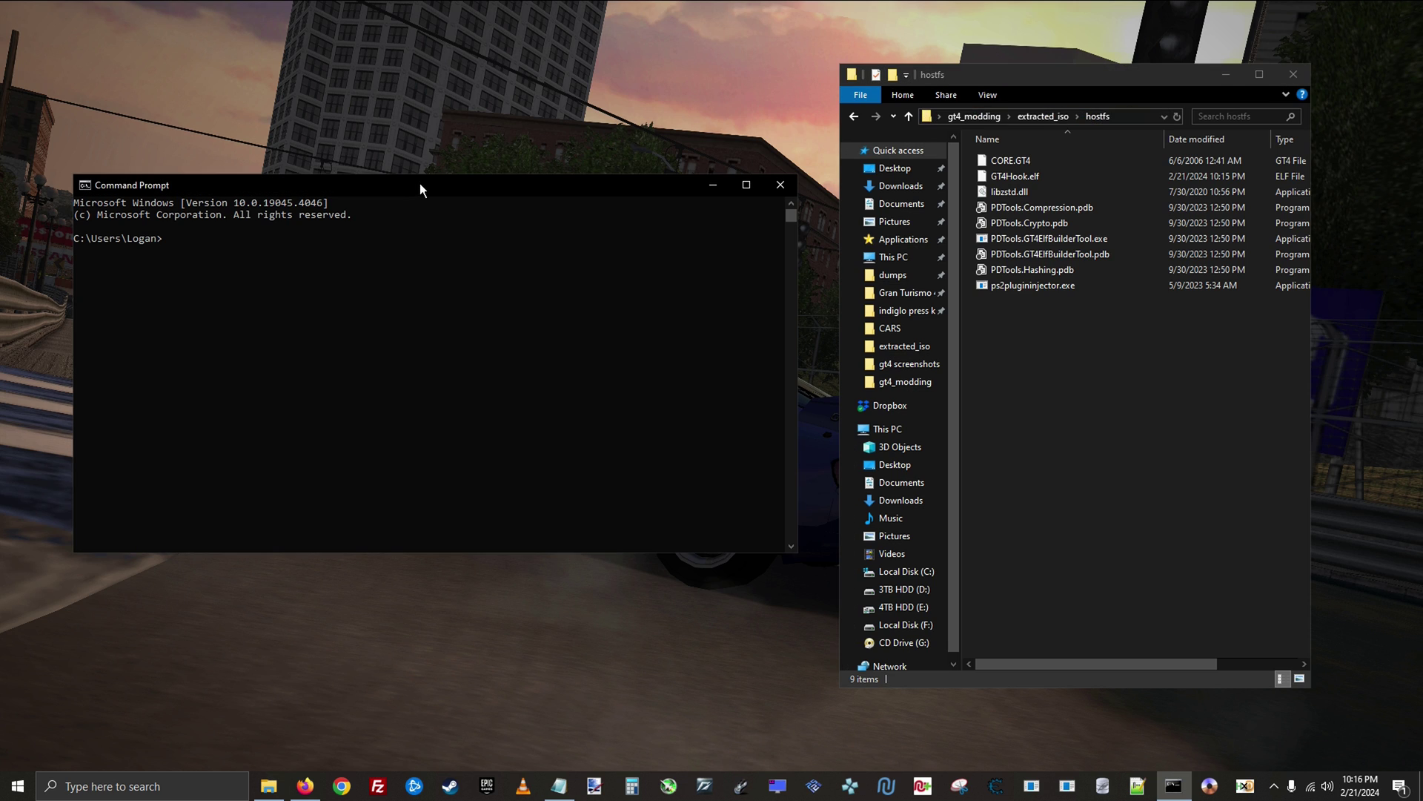
type("cd")
key("ctrl+v")
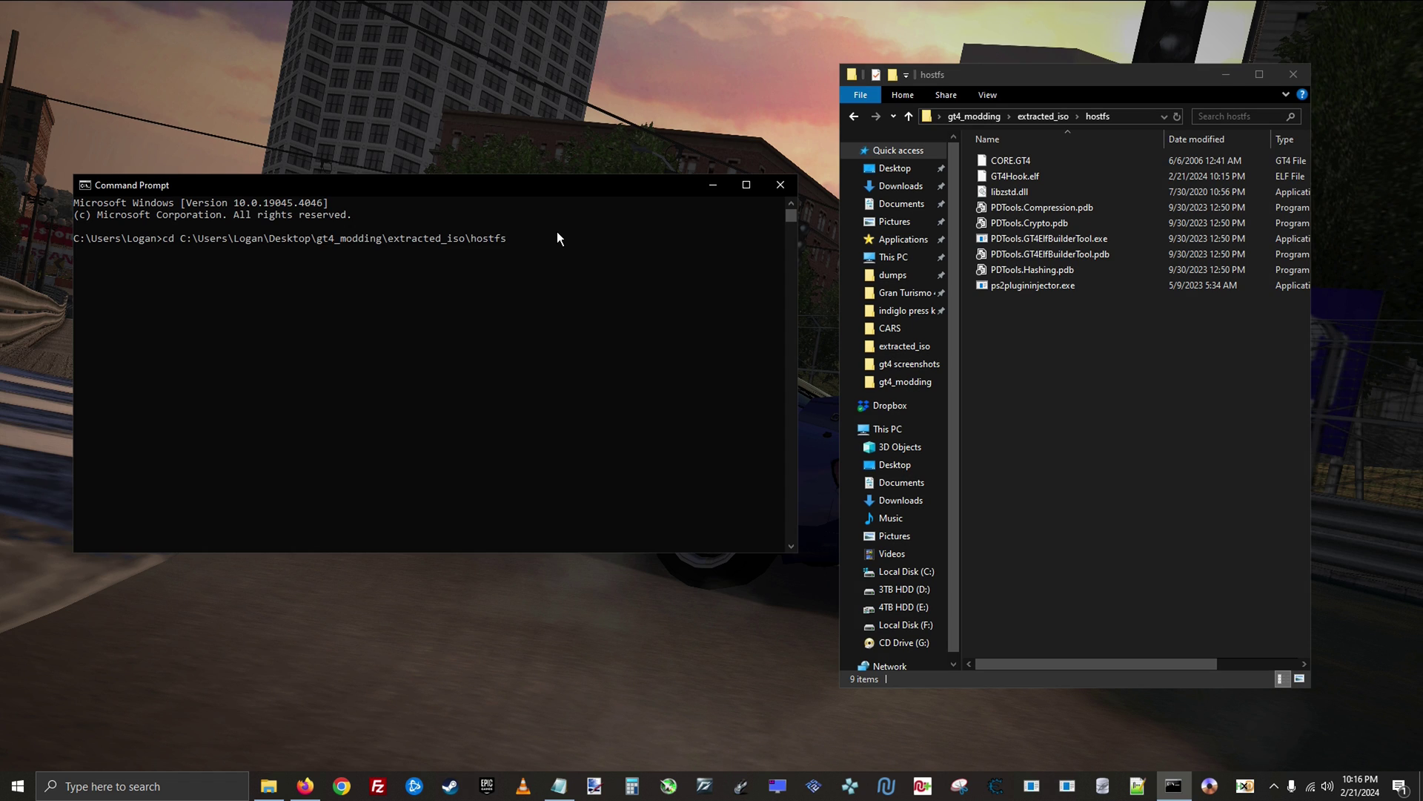
key("Return")
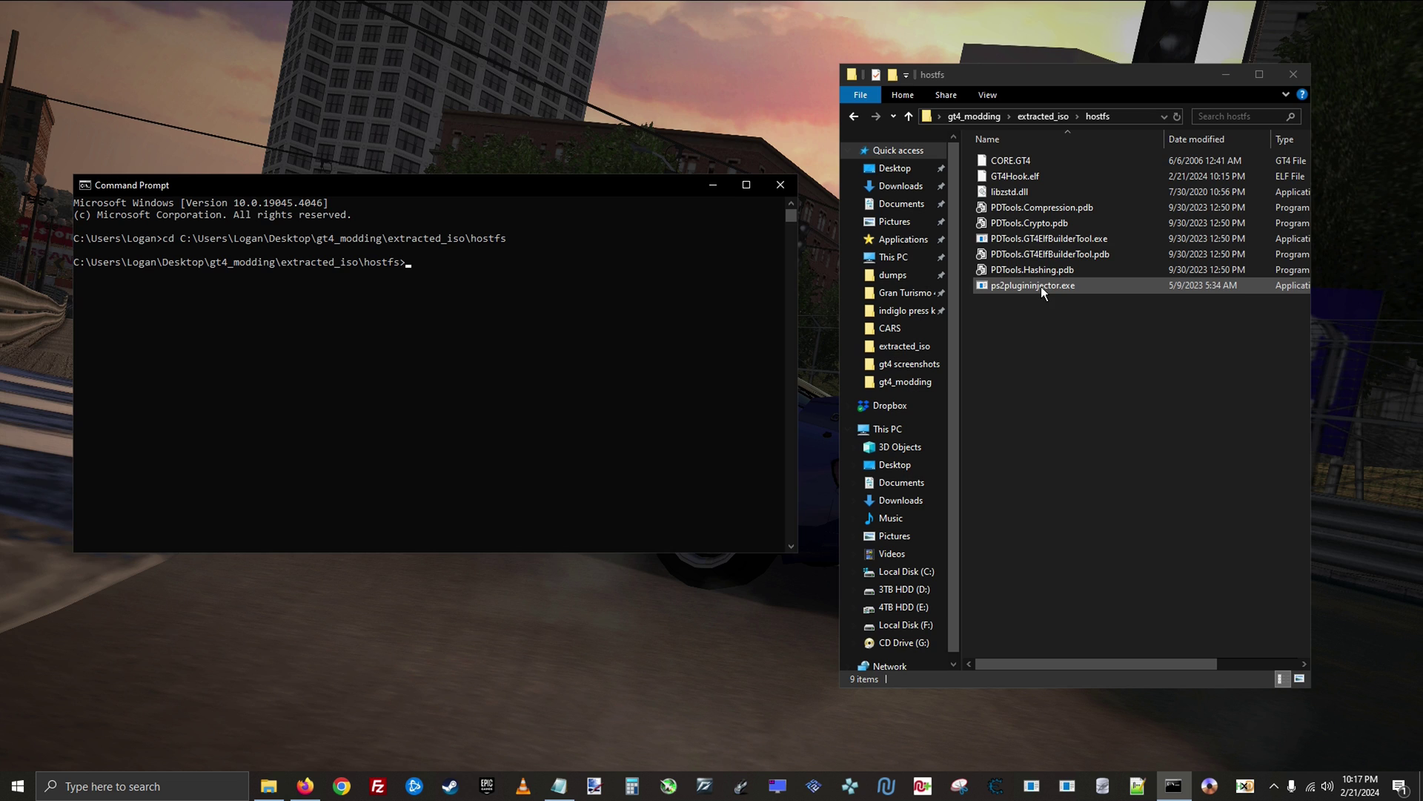
Copy the name of the PDTools.GT4ElfBuilderTool executable and enter it as the start of a Command Prompt command
left_click(1079, 238)
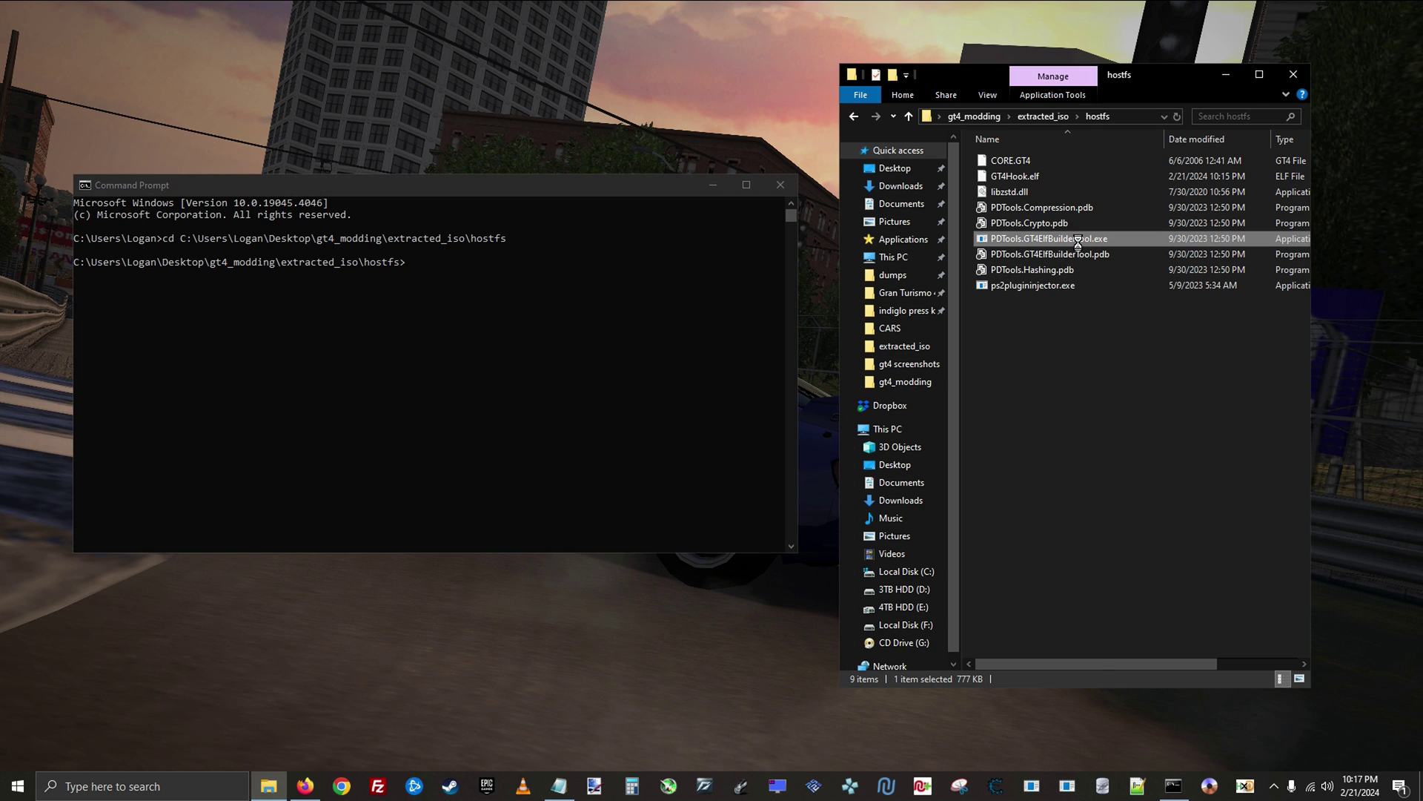
right_click(1077, 240)
key("m")
right_click(1056, 238)
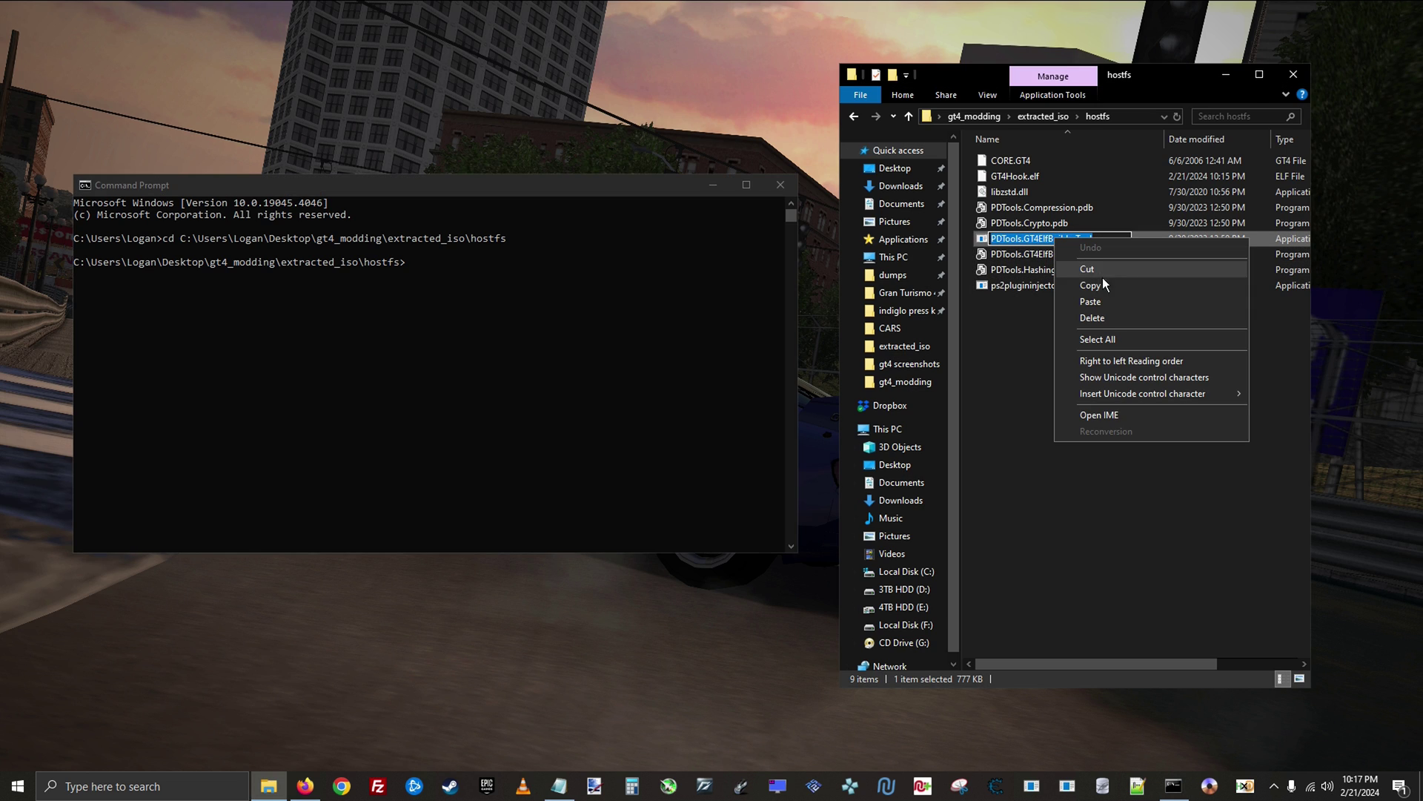
left_click(1103, 283)
left_click(351, 190)
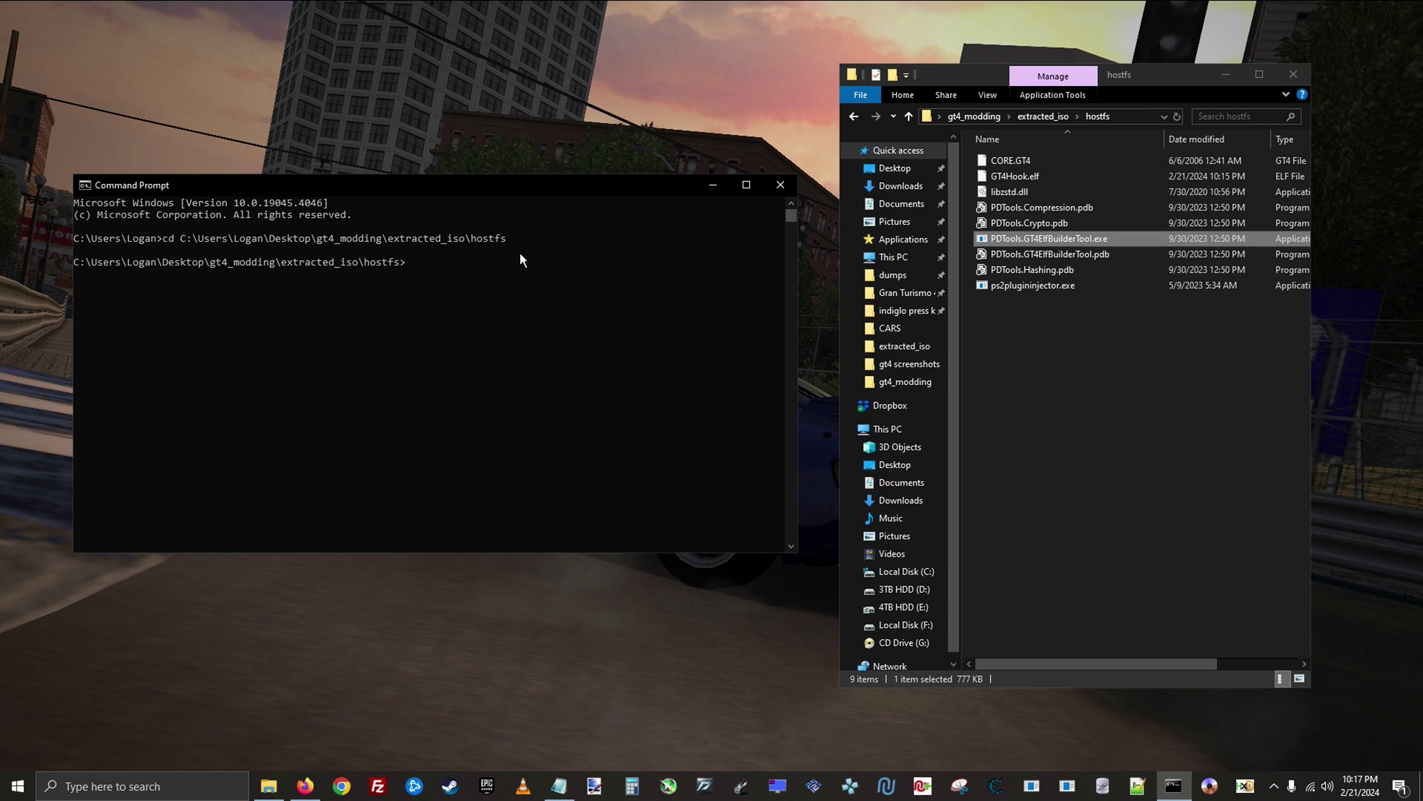
right_click(539, 255)
Complete the PDTools.GT4ElfBuilderTool command with CORE.GT4 as input and BASE_SCUS_974.36 as output, run it, and select the built file
left_click(1020, 164)
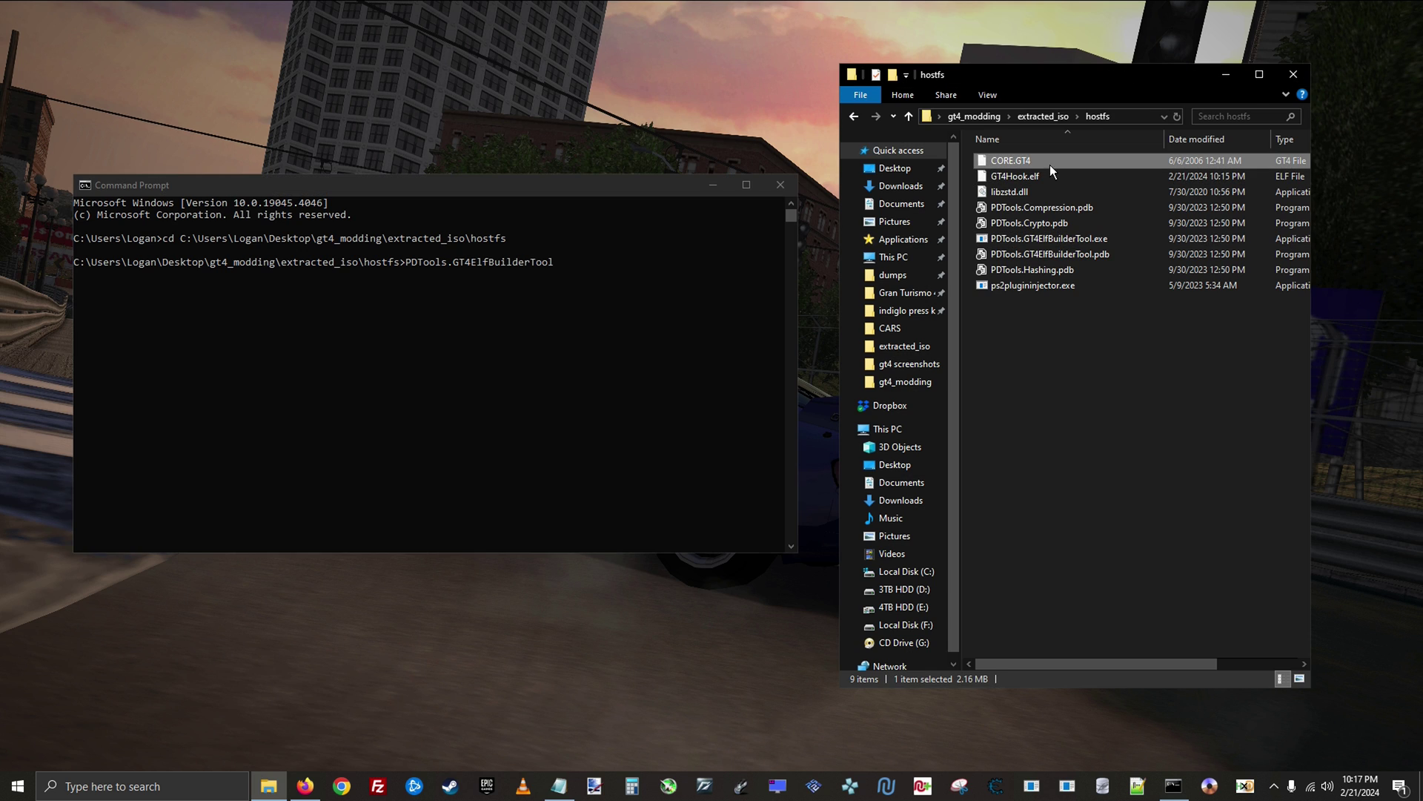
left_click(1022, 163)
right_click(1022, 162)
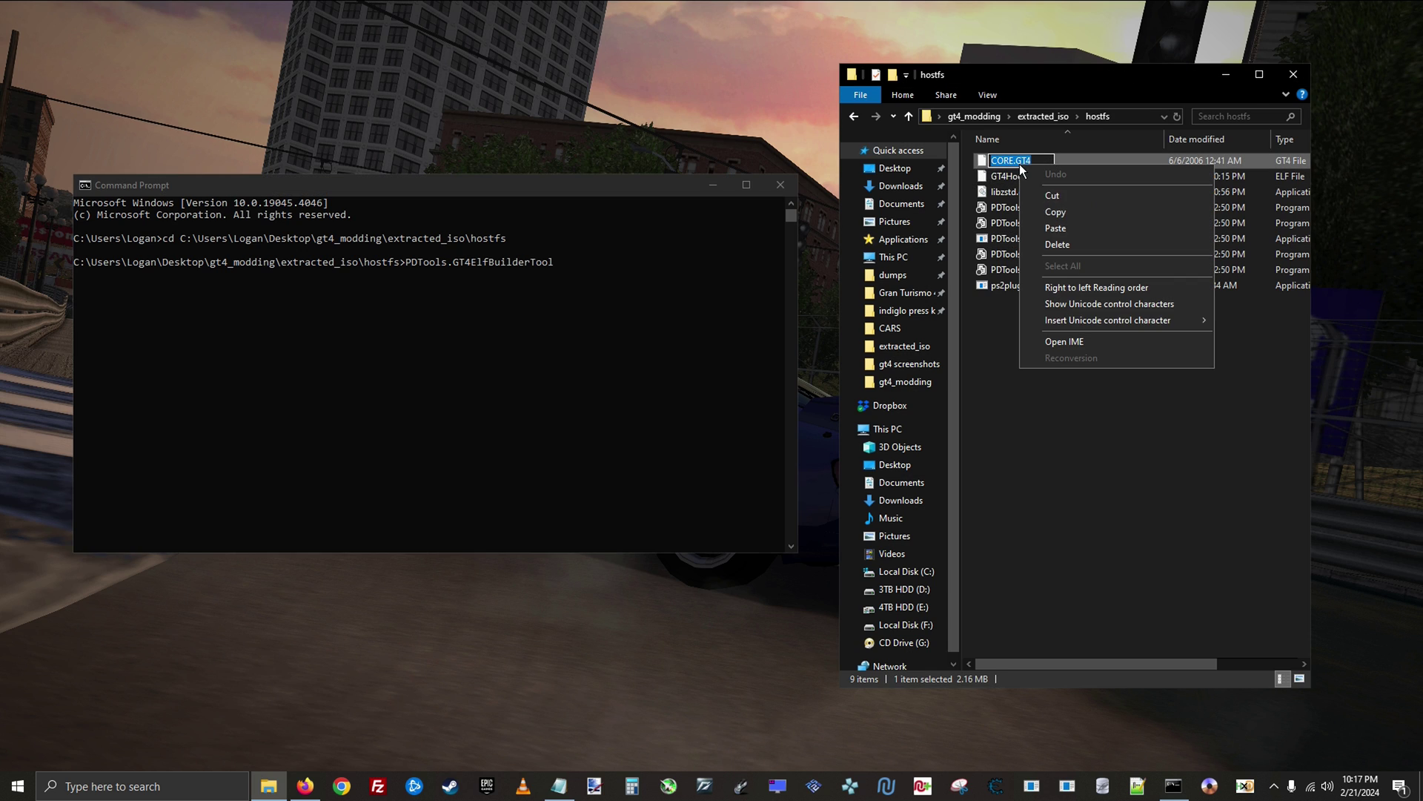
left_click(1057, 207)
left_click(651, 189)
key("ctrl+v")
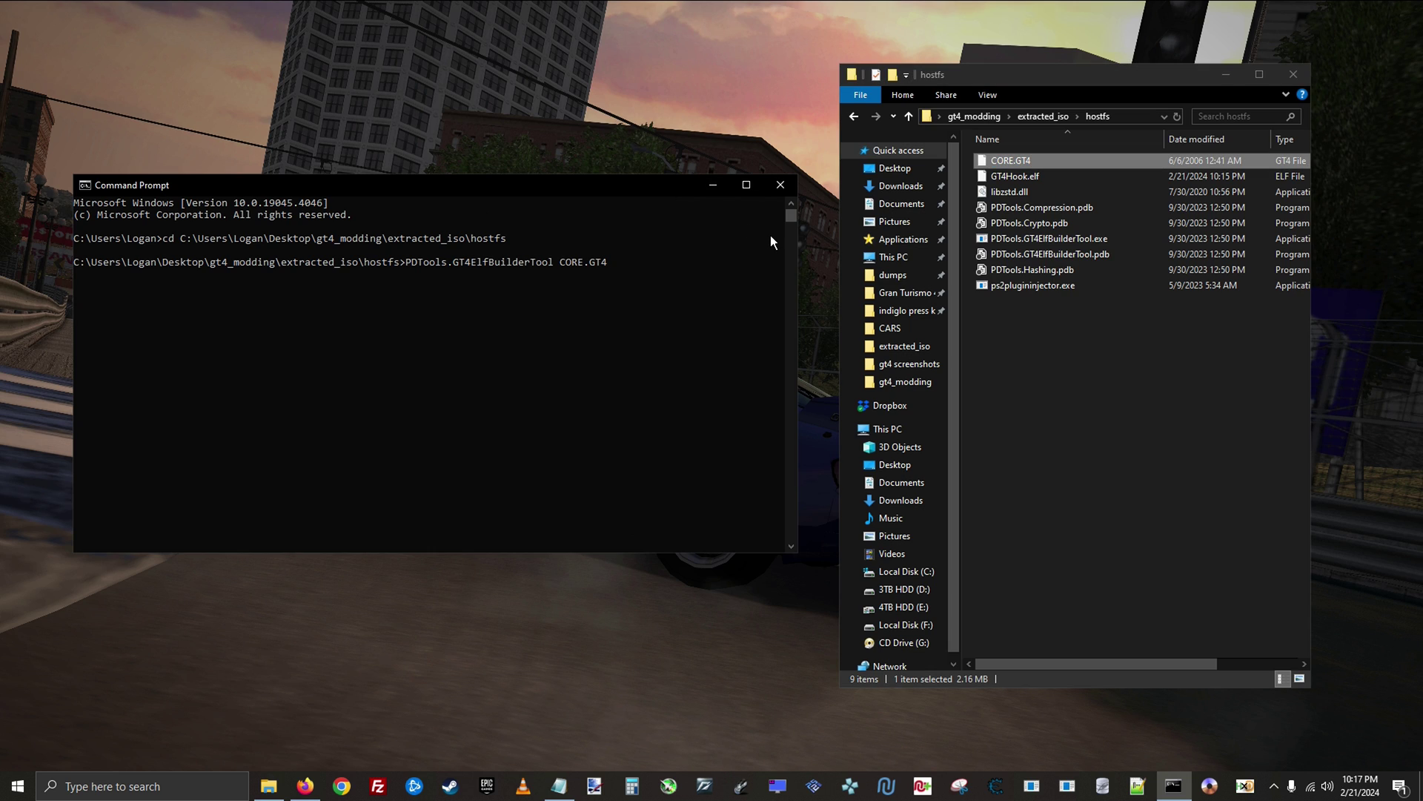
type("BASE_SCUS_974.36")
key("Return")
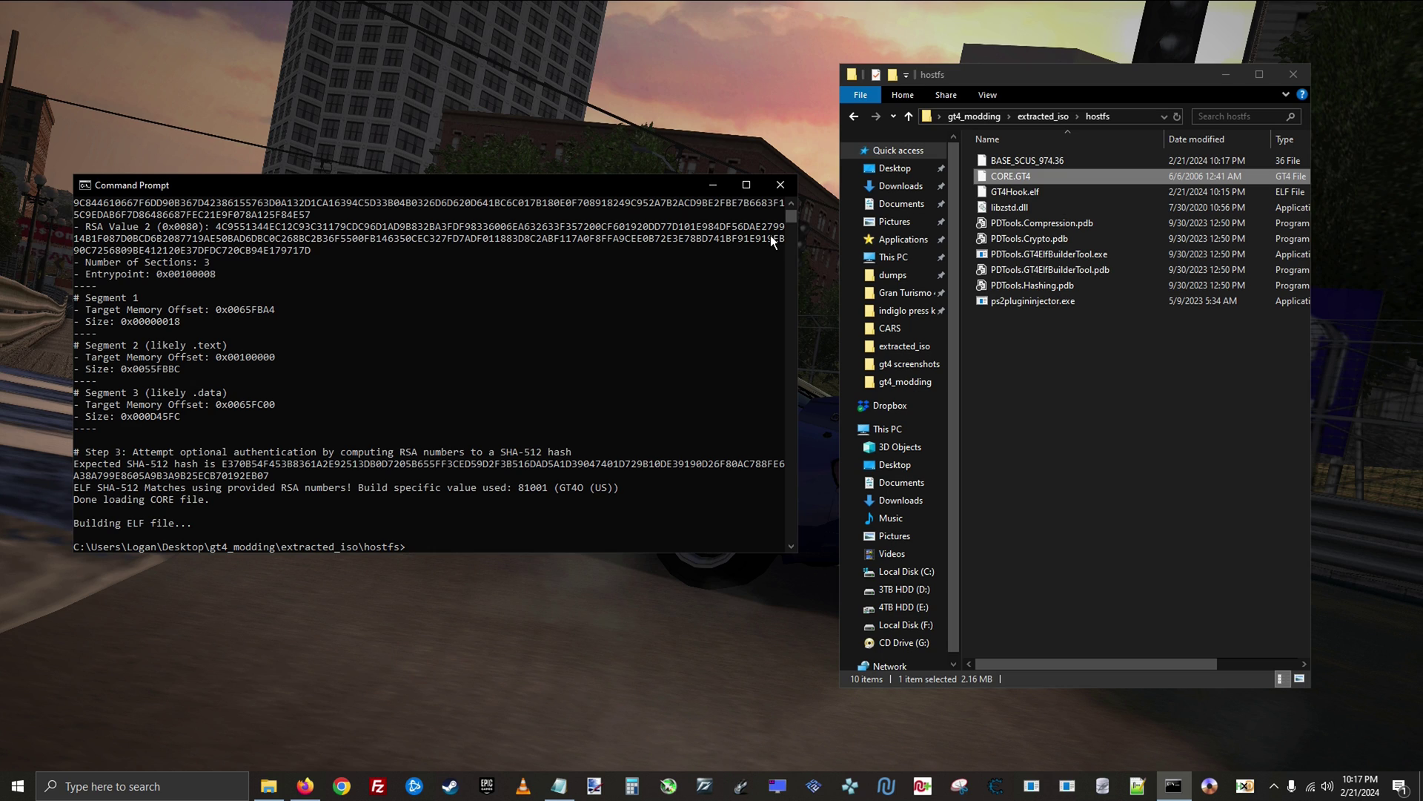
left_click(1074, 163)
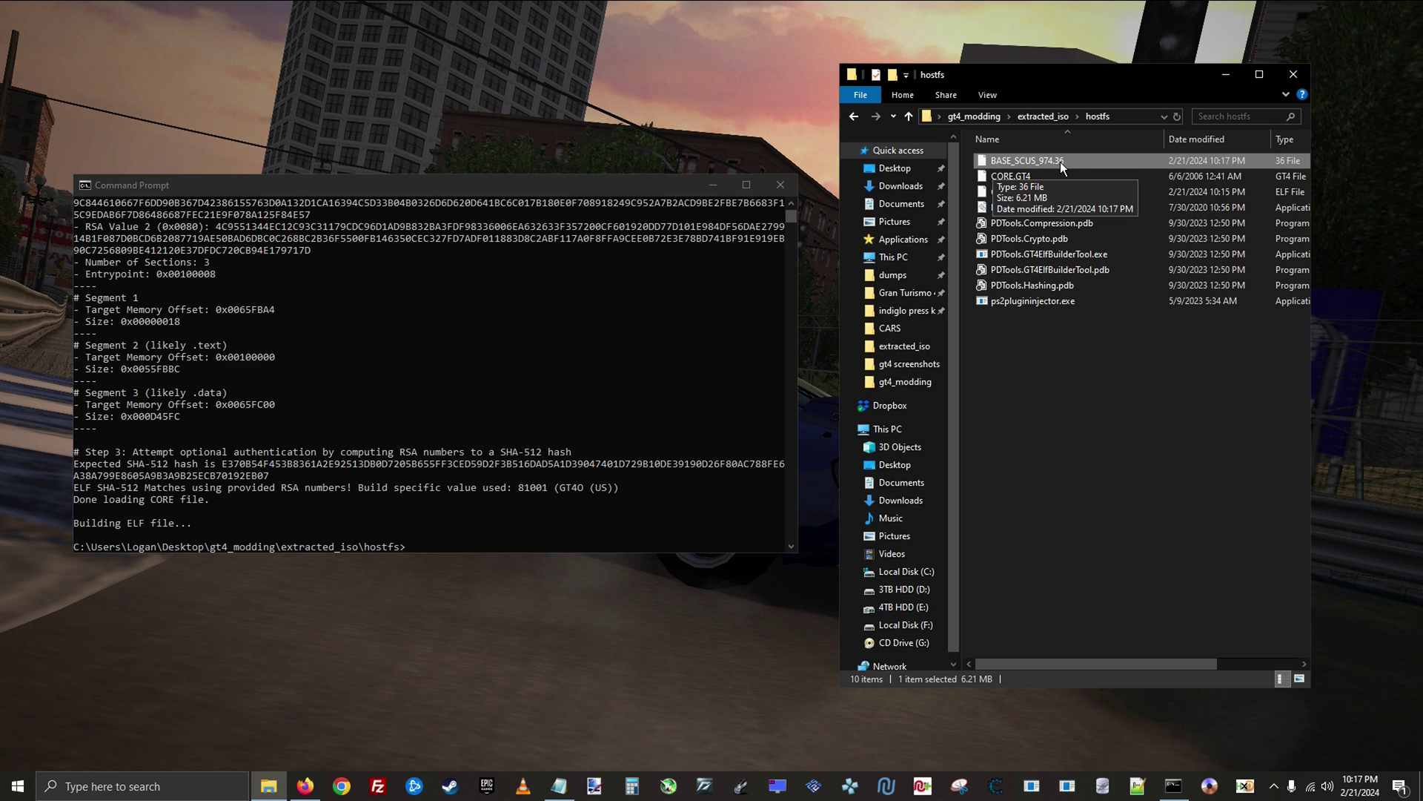
Copy the ps2plugininjector executable's name into the Command Prompt and add the -i option
left_click(998, 304)
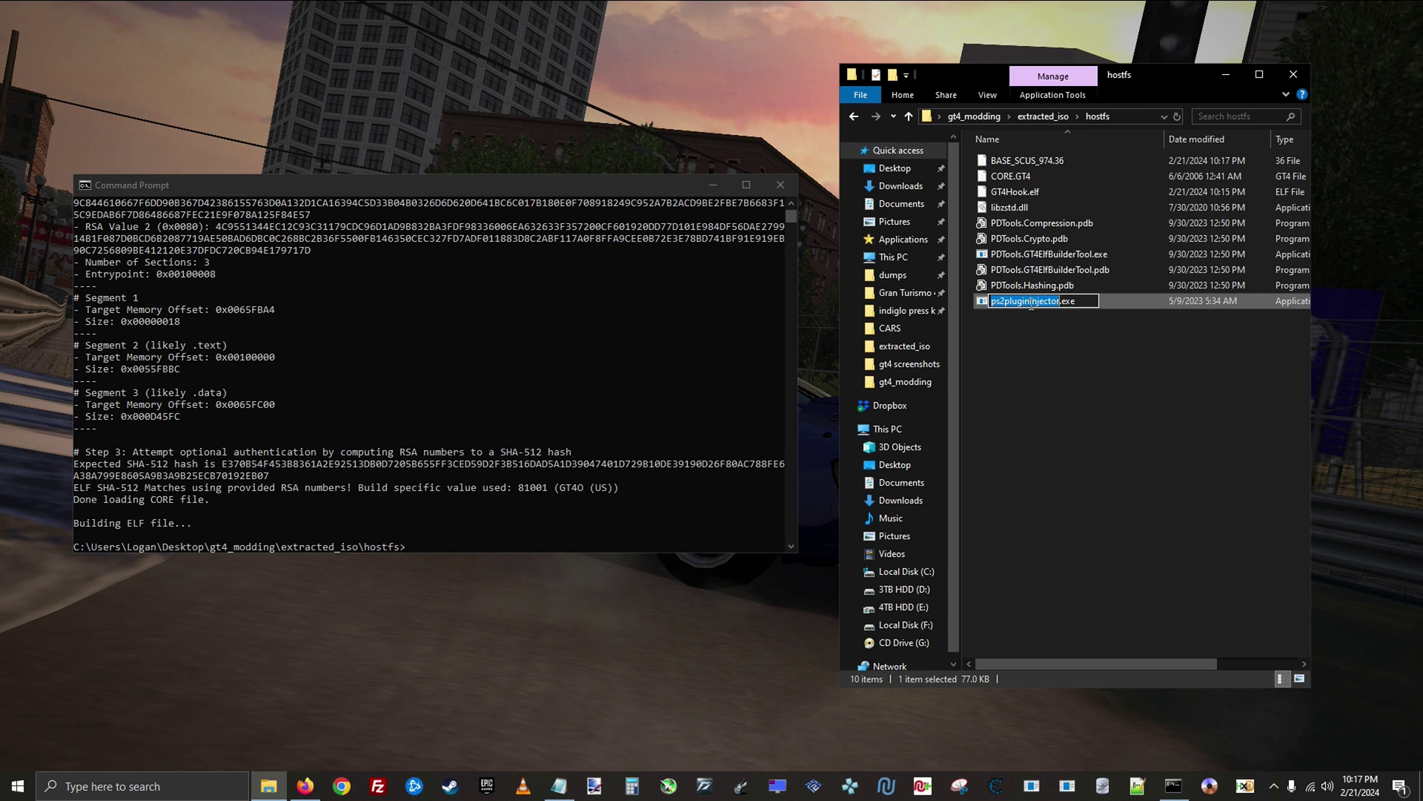
right_click(1030, 304)
left_click(1069, 352)
left_click(626, 197)
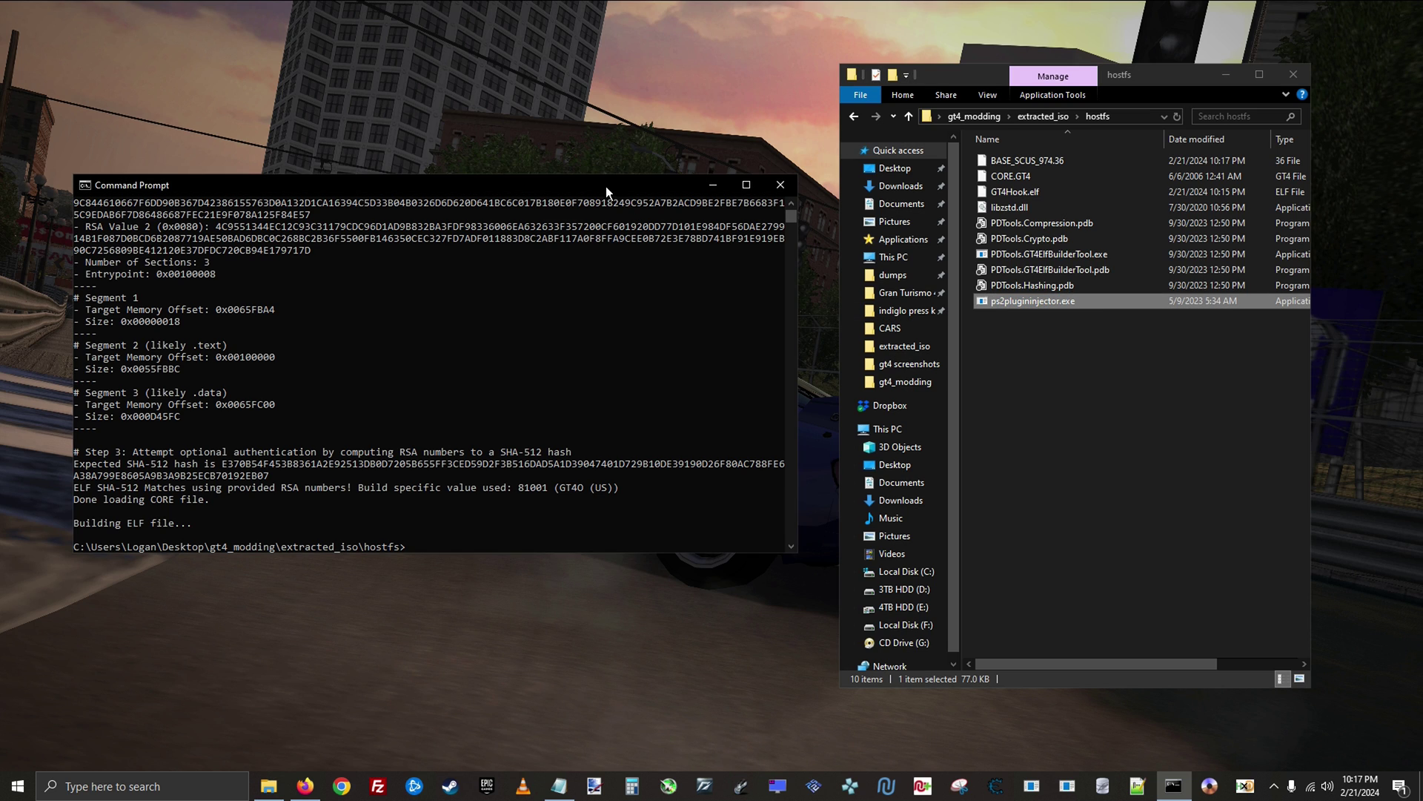
left_click_drag(607, 185, 627, 134)
key("ctrl+v")
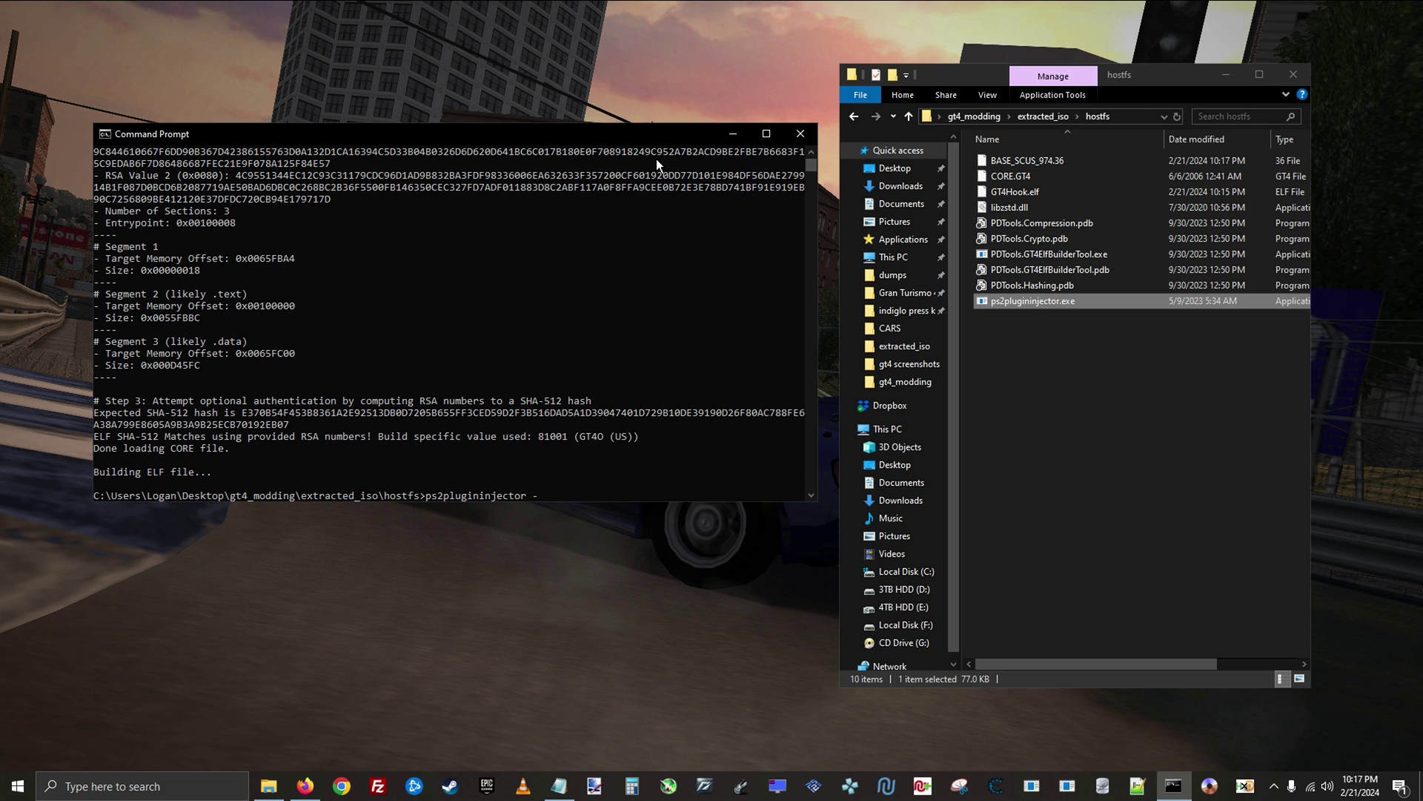
type("-i")
Add GT4Hook.elf as the injector's plugin input and -o SCUS_974.36.elf as its output
left_click(1038, 193)
left_click(1039, 194)
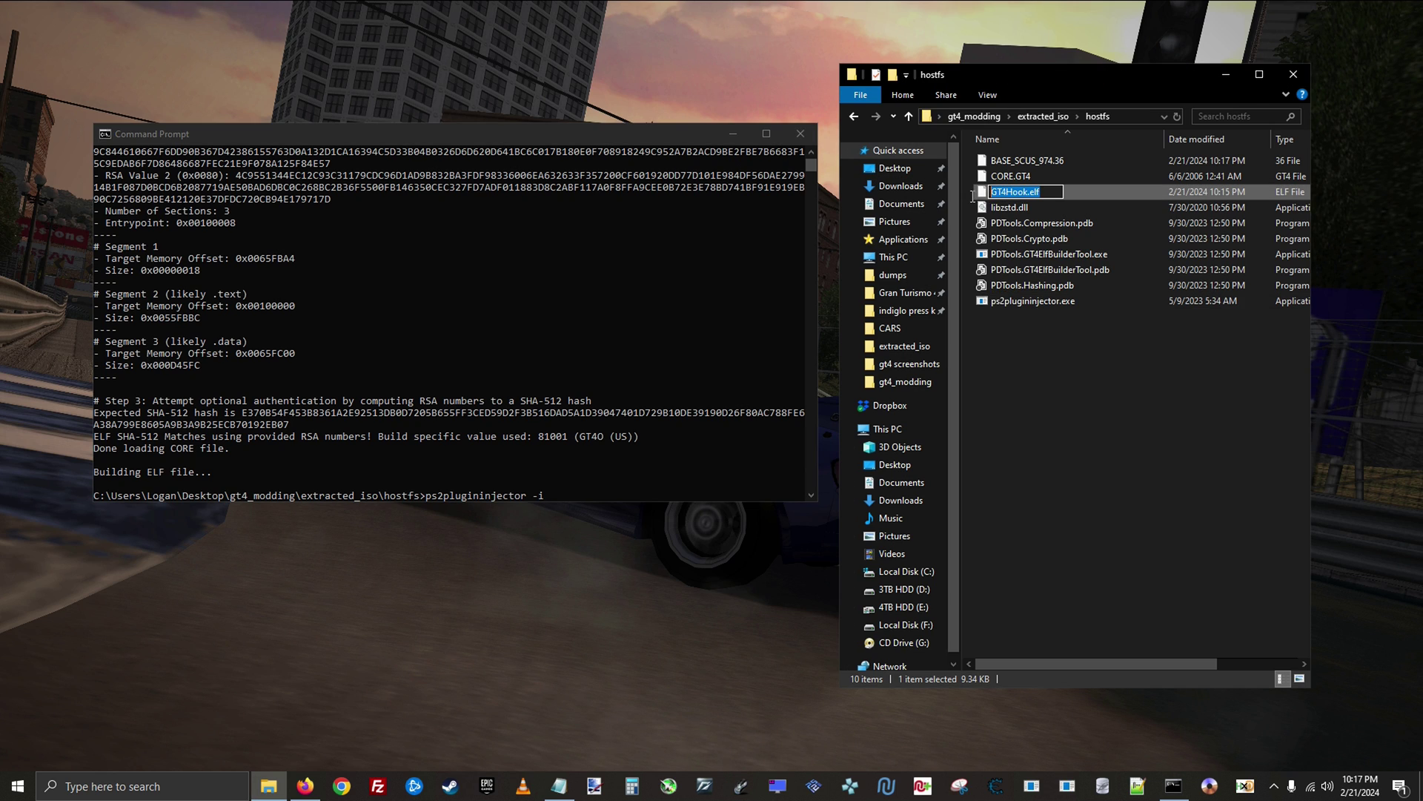
right_click(1030, 197)
left_click(1053, 285)
key("ctrl+c")
left_click(695, 149)
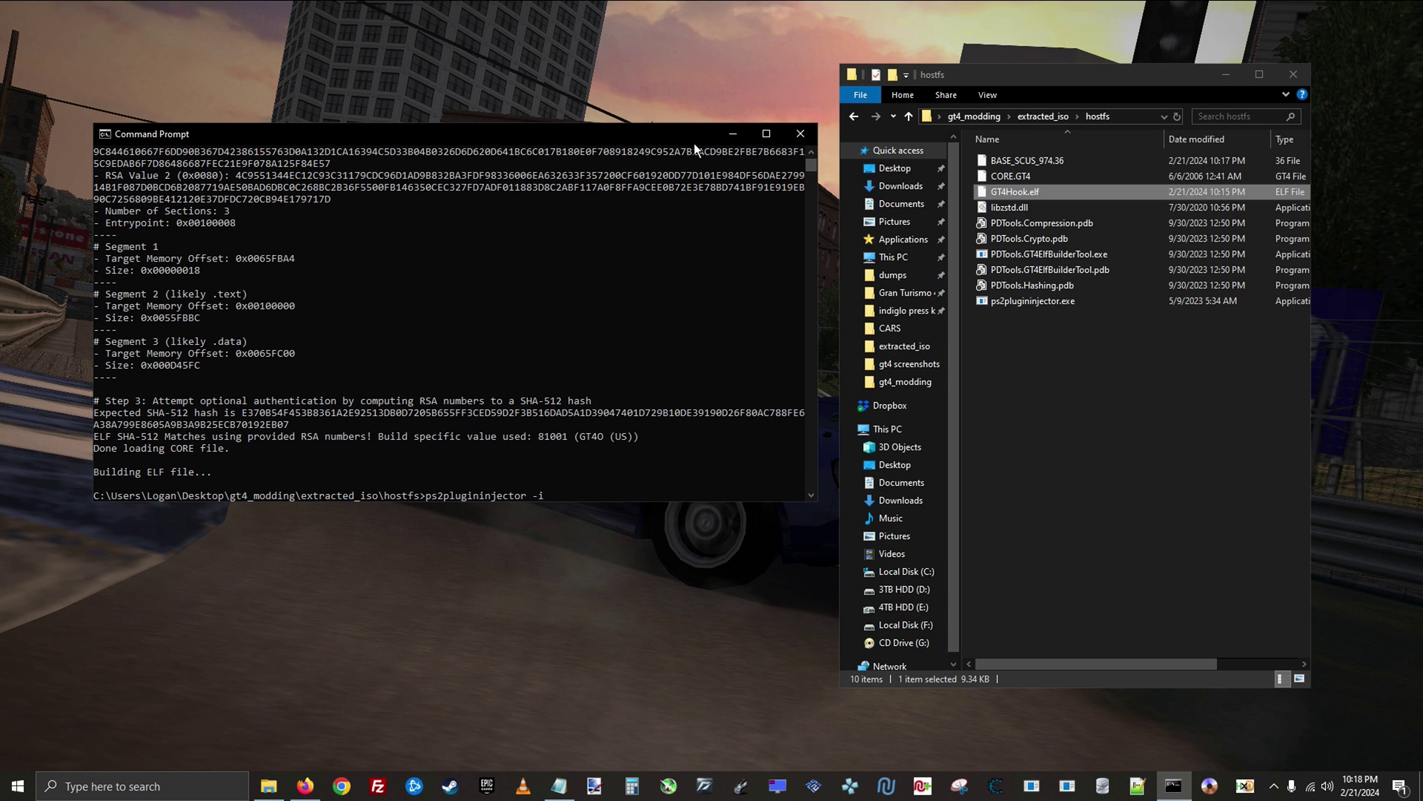
key("ctrl+v")
type("-o SCUS_974.36.elf")
Append BASE_SCUS_974.36 as the source executable and run the ps2plugininjector command
left_click_drag(815, 257, 1057, 257)
left_click(1111, 78)
left_click(1065, 160)
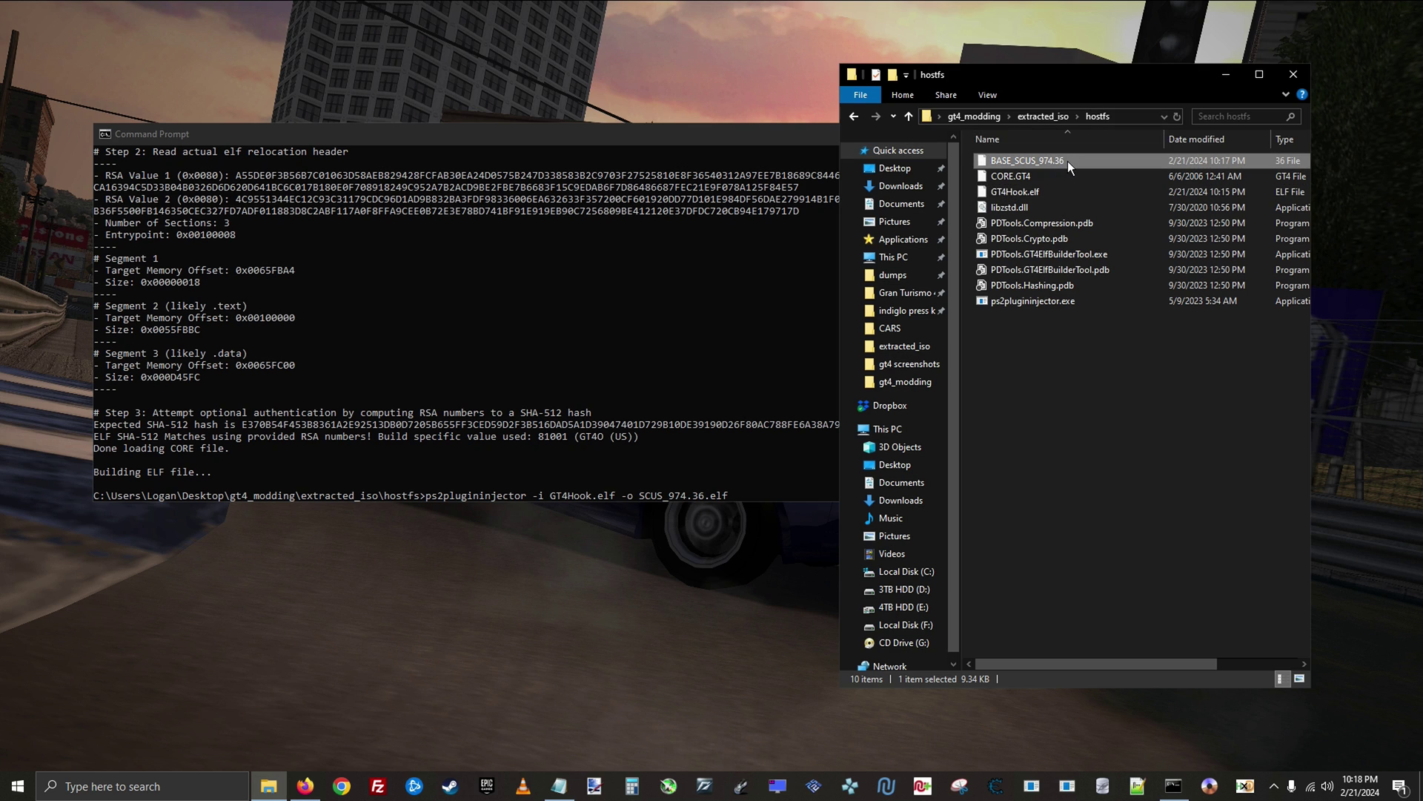
left_click(1067, 162)
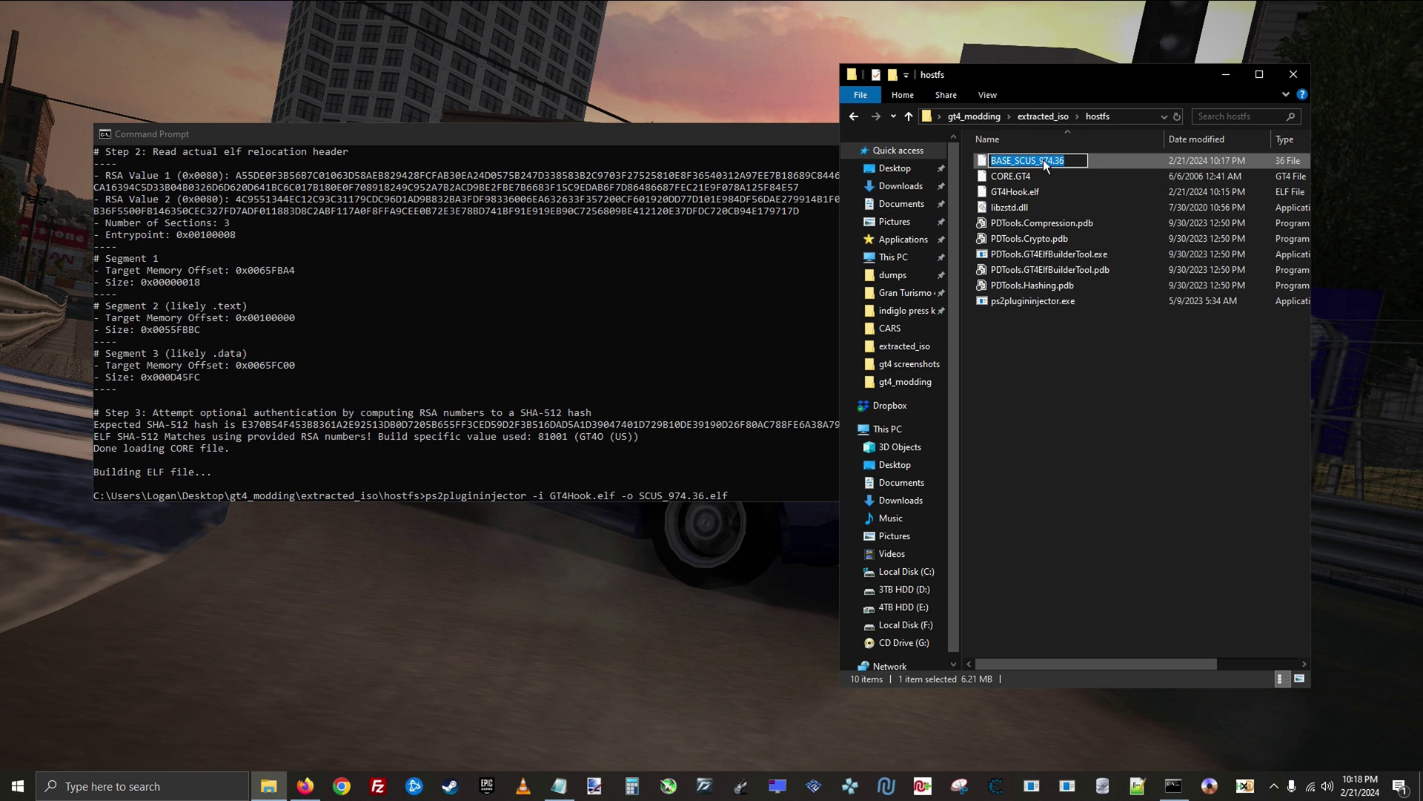
right_click(1043, 160)
left_click(1100, 202)
left_click(691, 136)
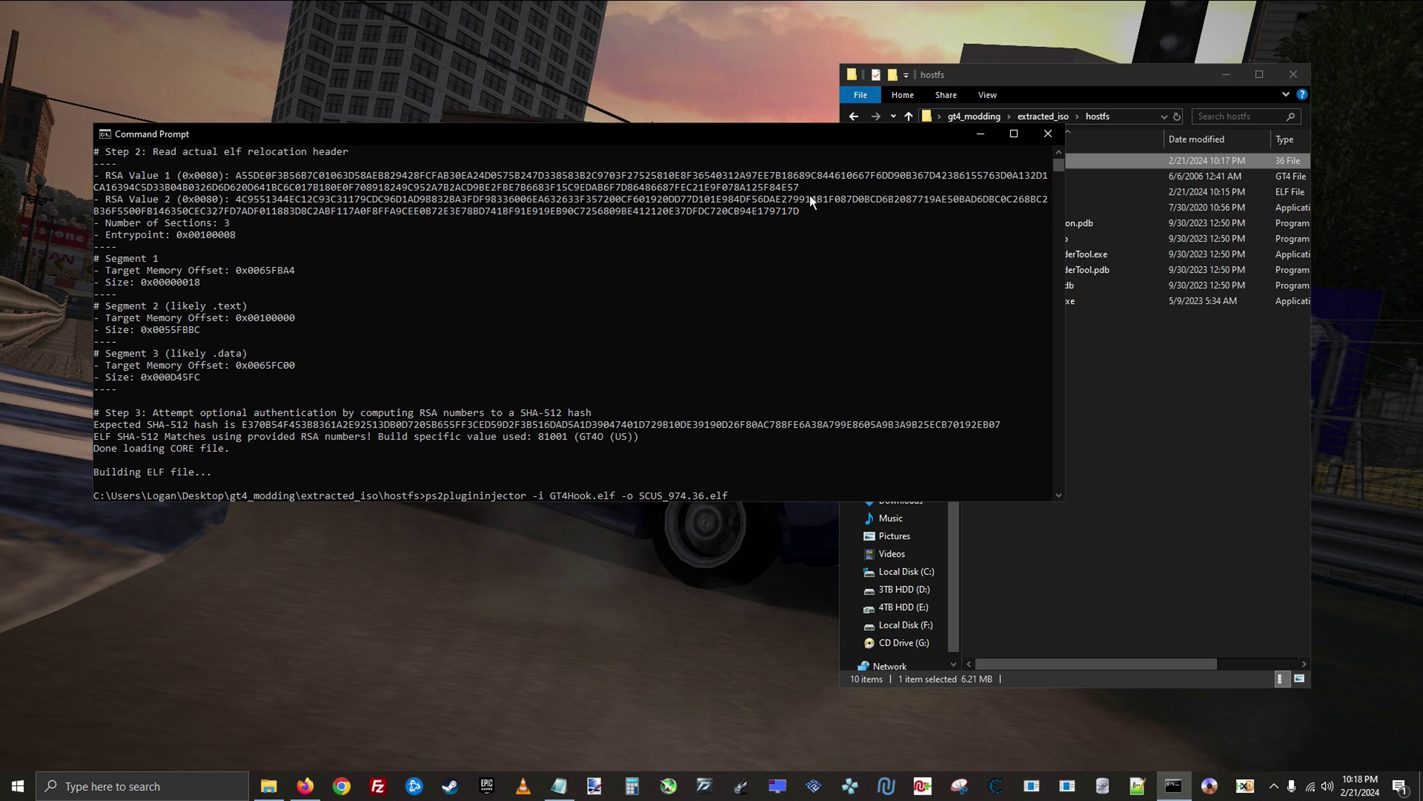
key("ctrl+v")
key("Return")
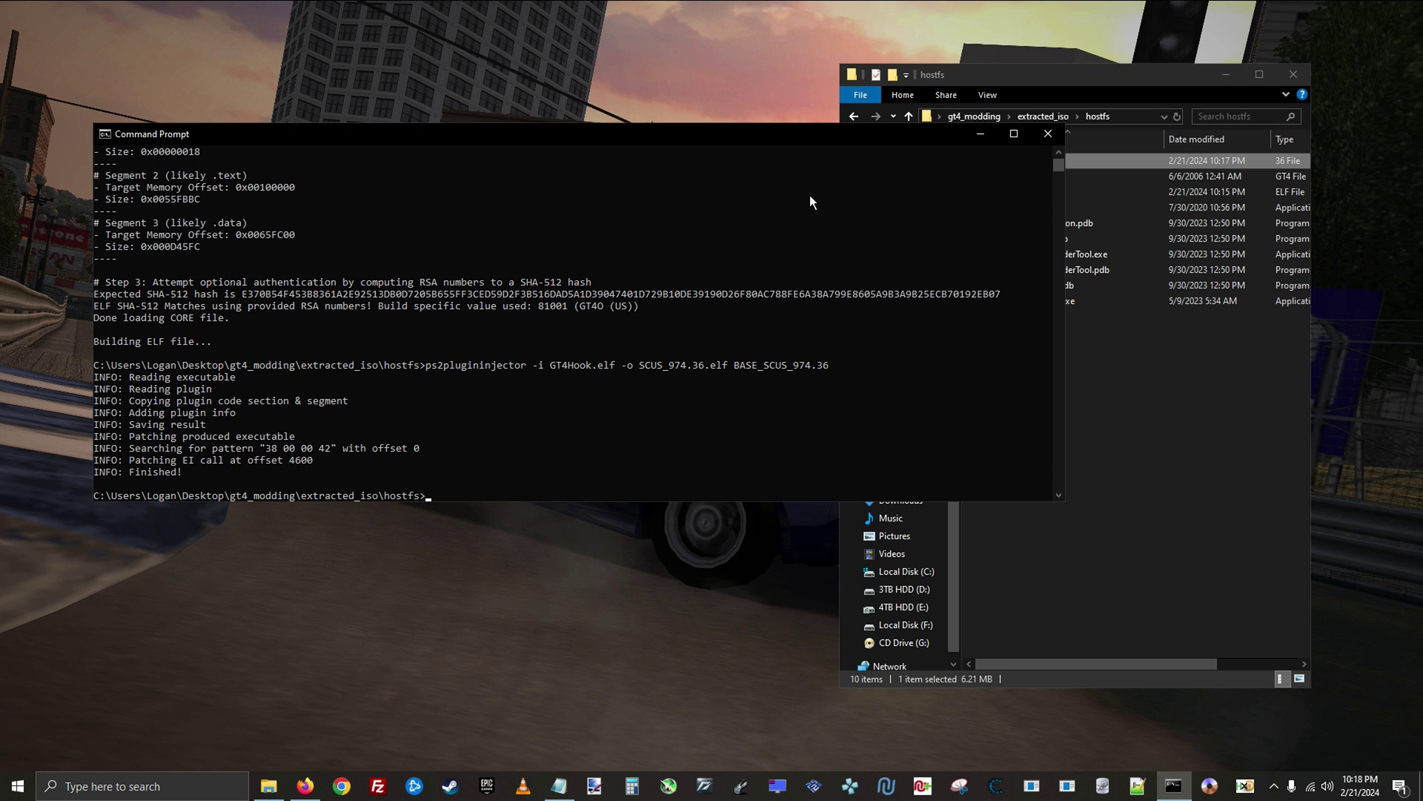
left_click_drag(1065, 203, 820, 449)
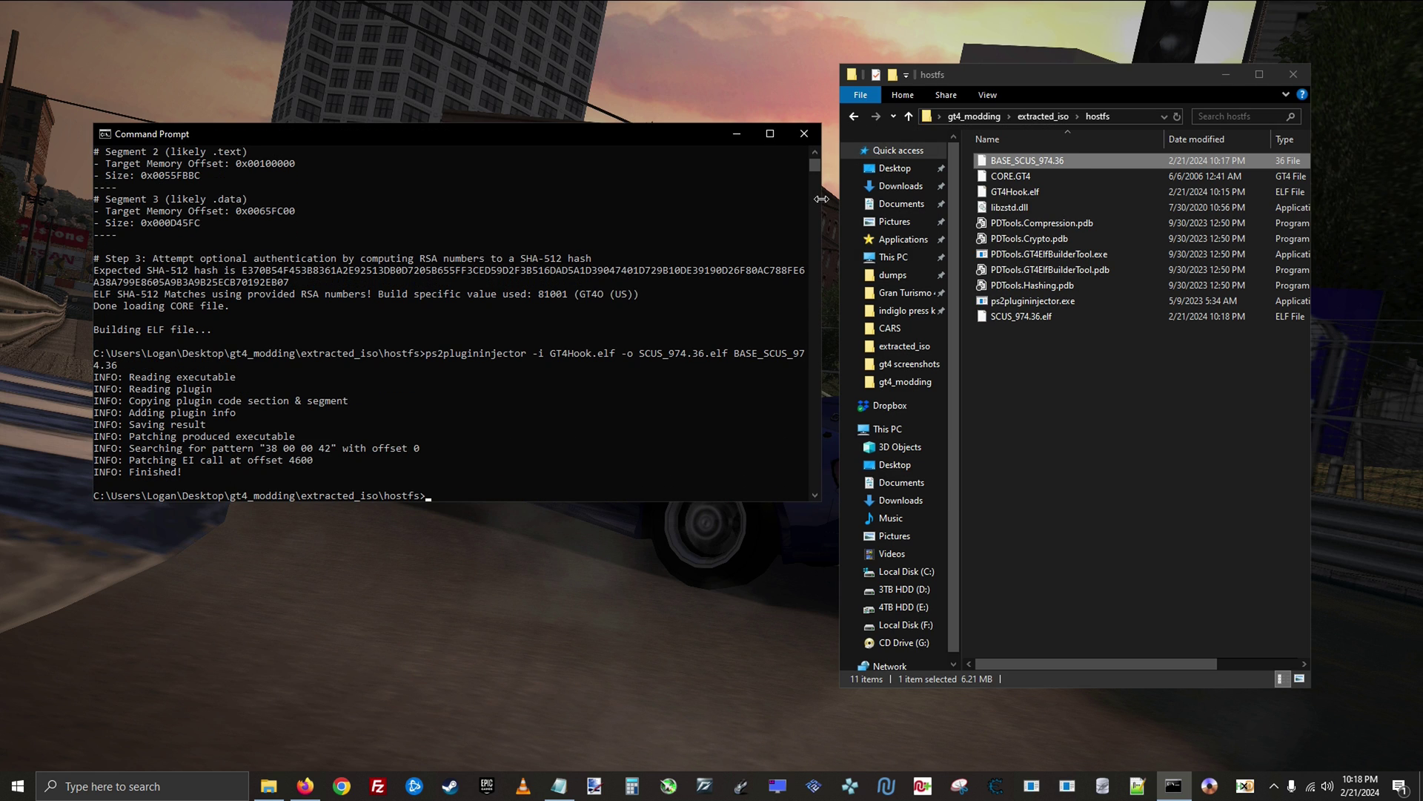
Copy the new SCUS_974.36.elf from hostfs into the extracted_iso folder
left_click(1071, 323)
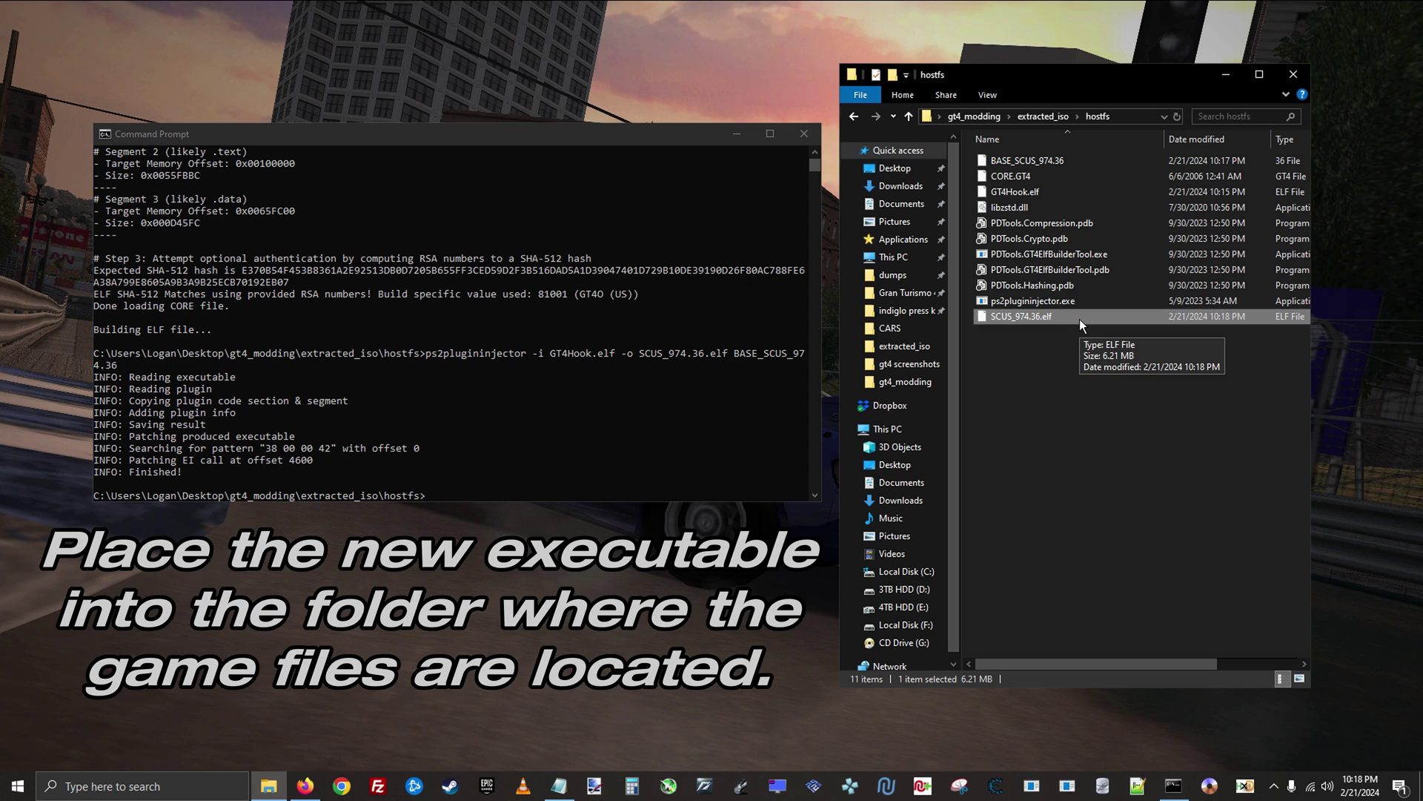
right_click(1082, 317)
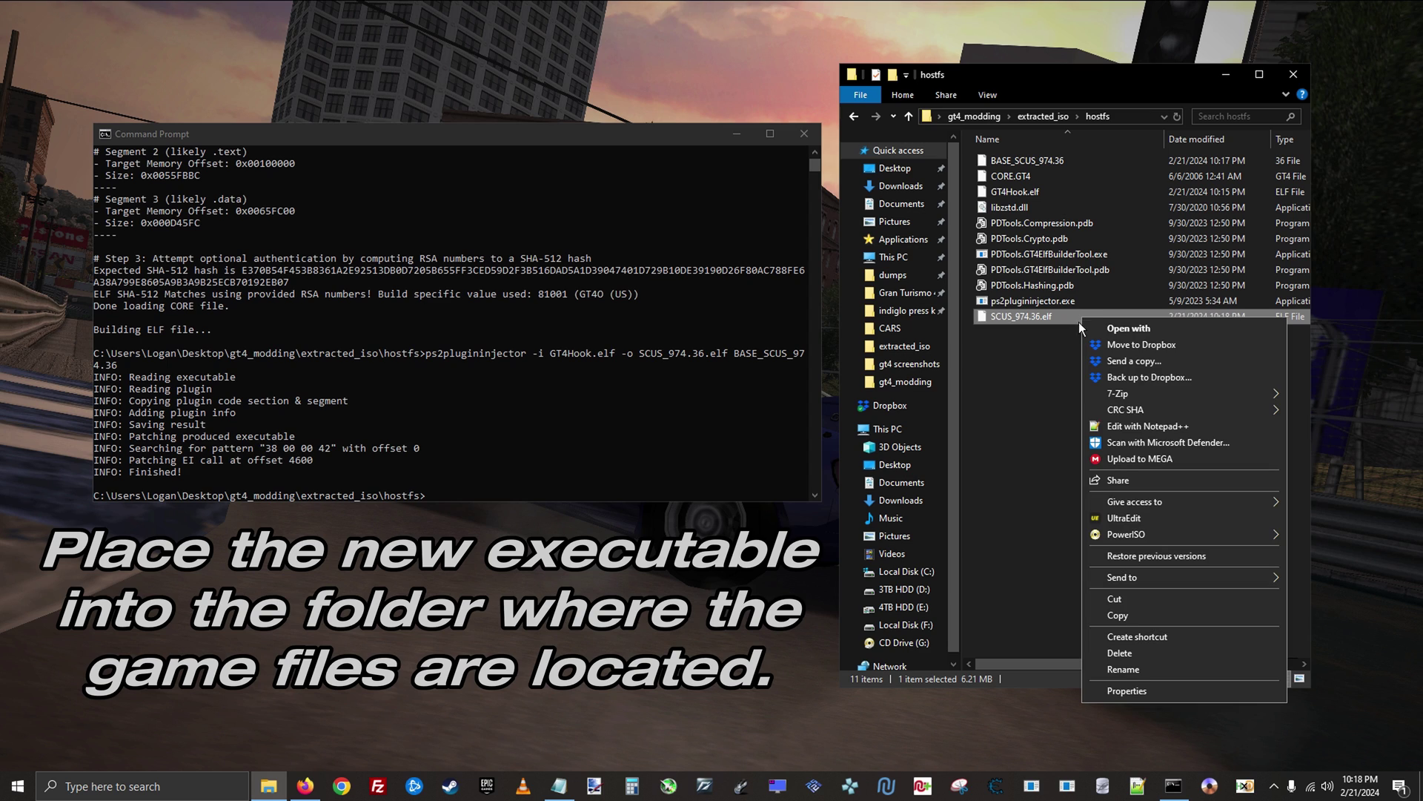
left_click(1142, 616)
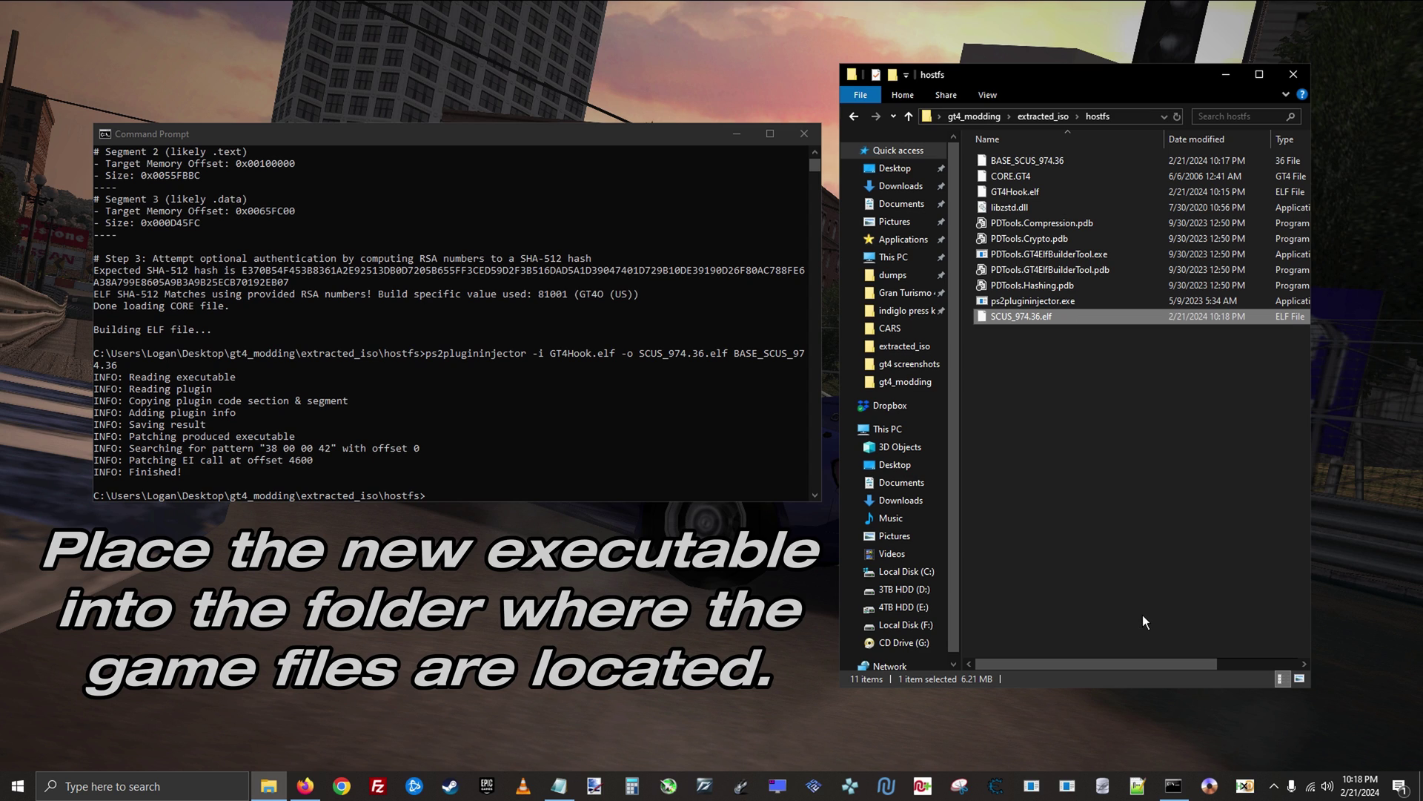
left_click(1046, 118)
right_click(1031, 354)
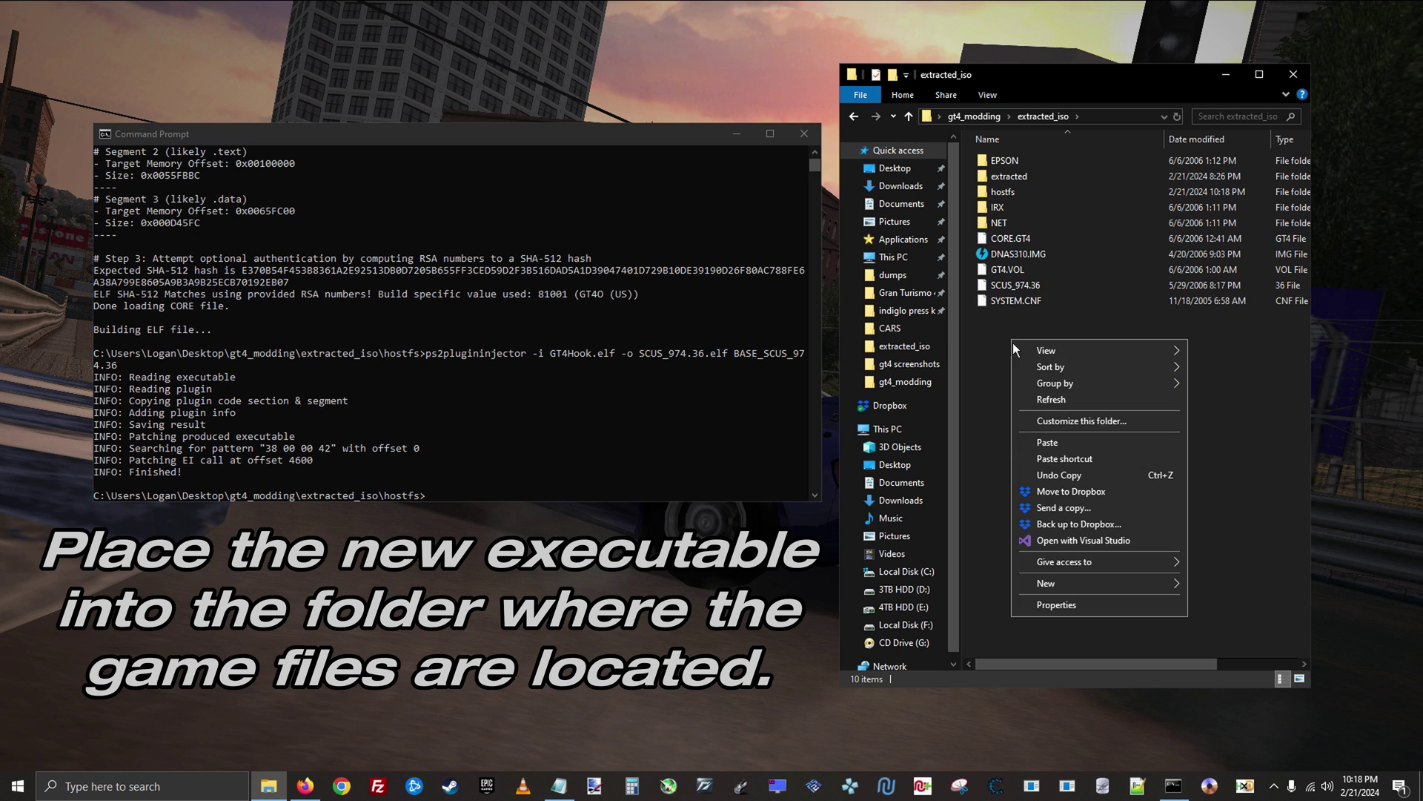
left_click(1060, 441)
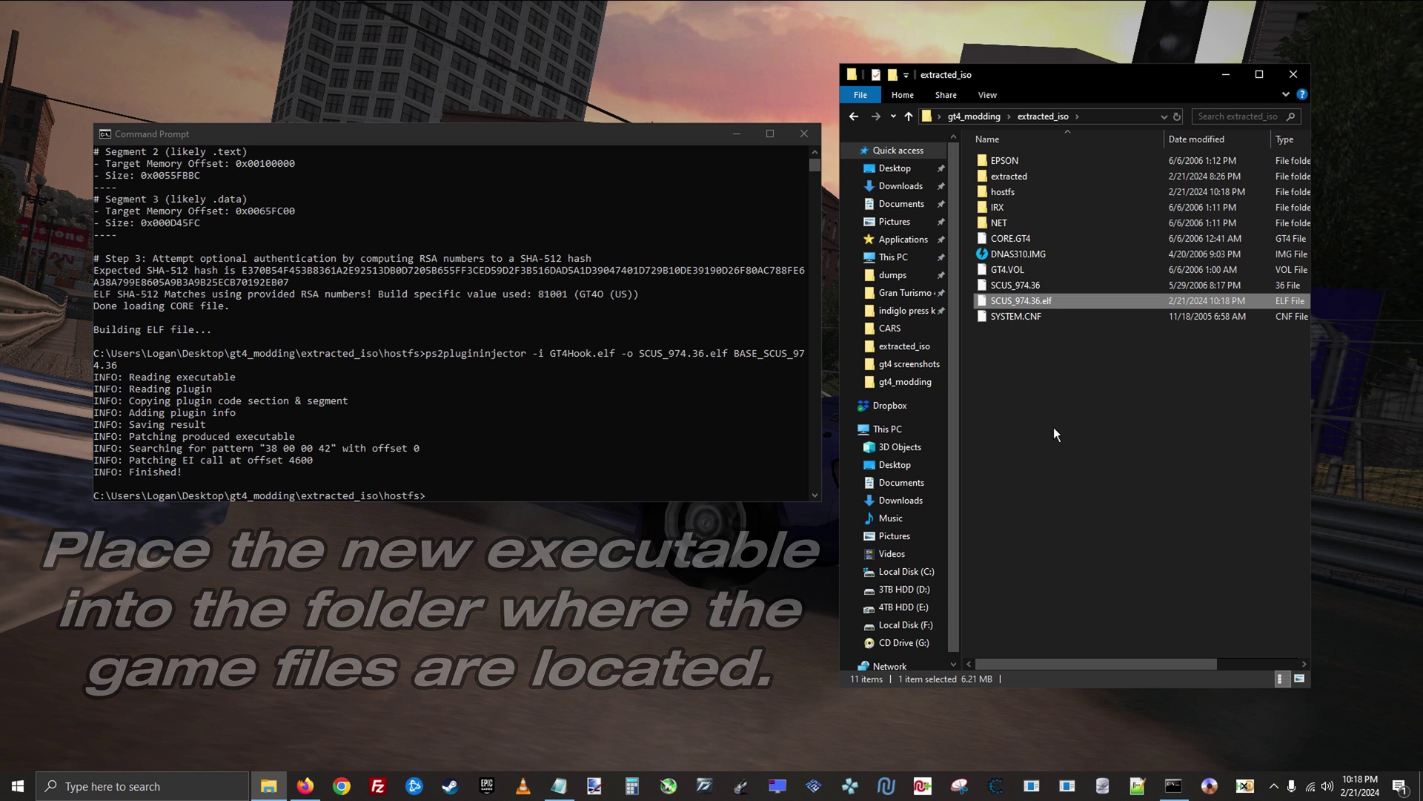
Close the Command Prompt, launch pcsx2-qt.exe from the desktop's PCSX2 folder, and close that folder window
left_click(806, 135)
double_click(764, 455)
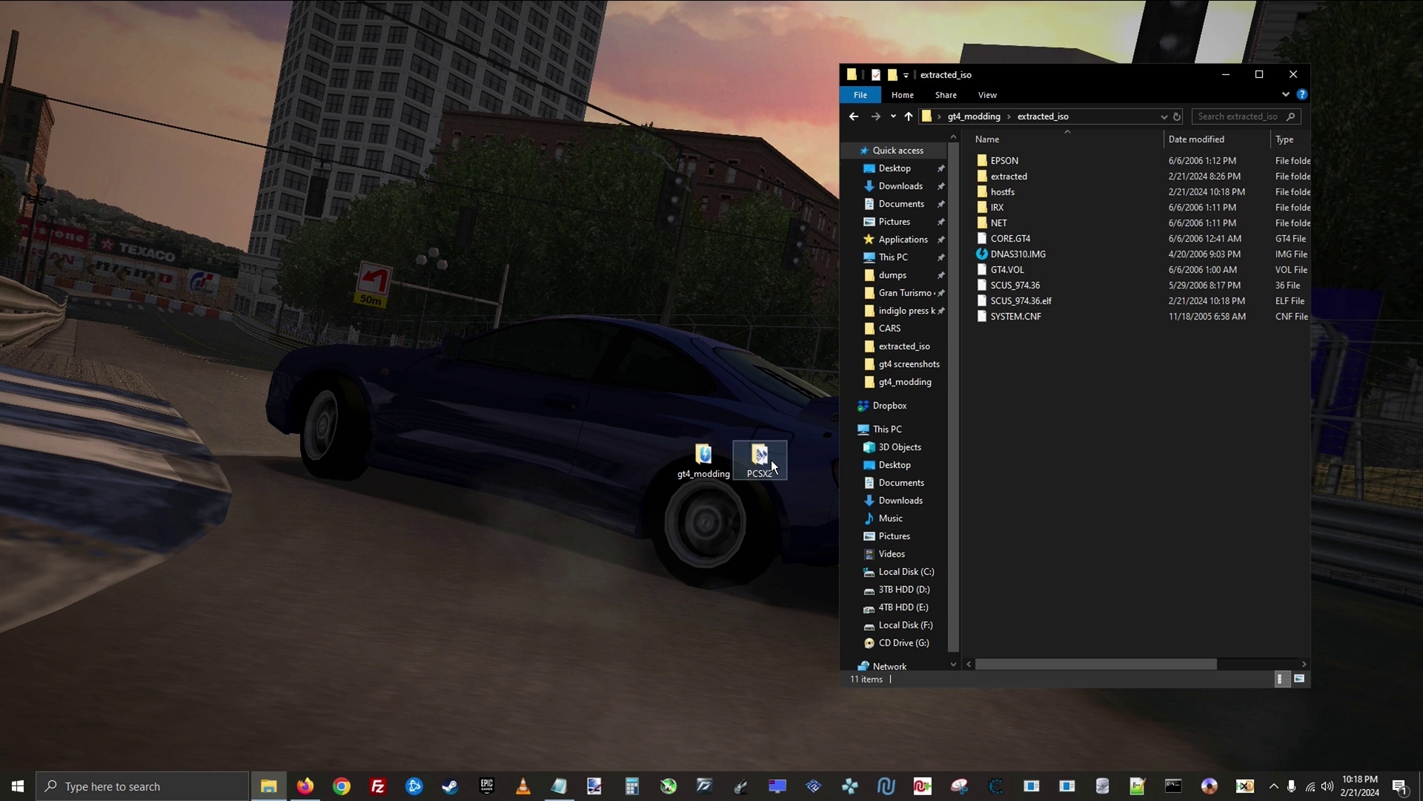
left_click_drag(1056, 47, 519, 135)
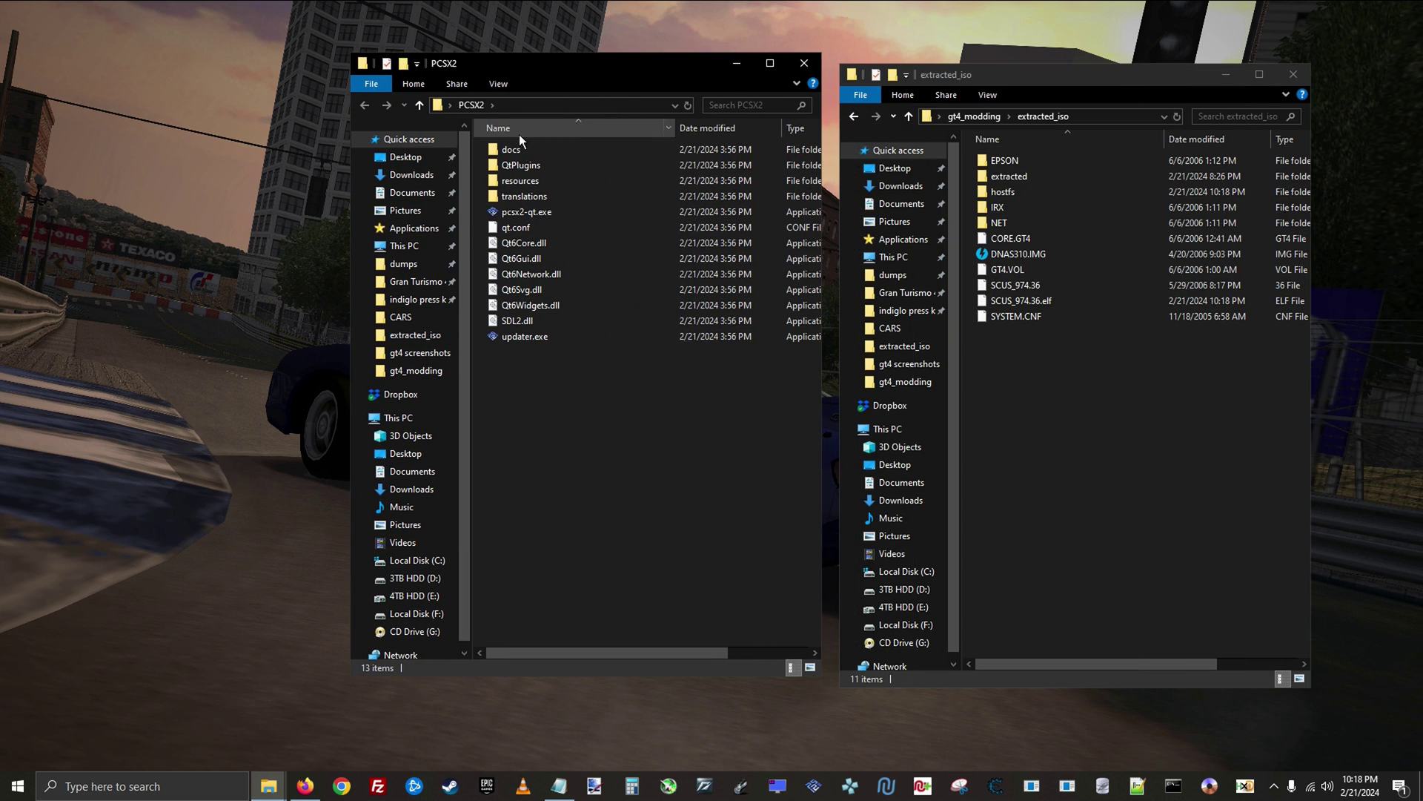
double_click(553, 215)
left_click(803, 64)
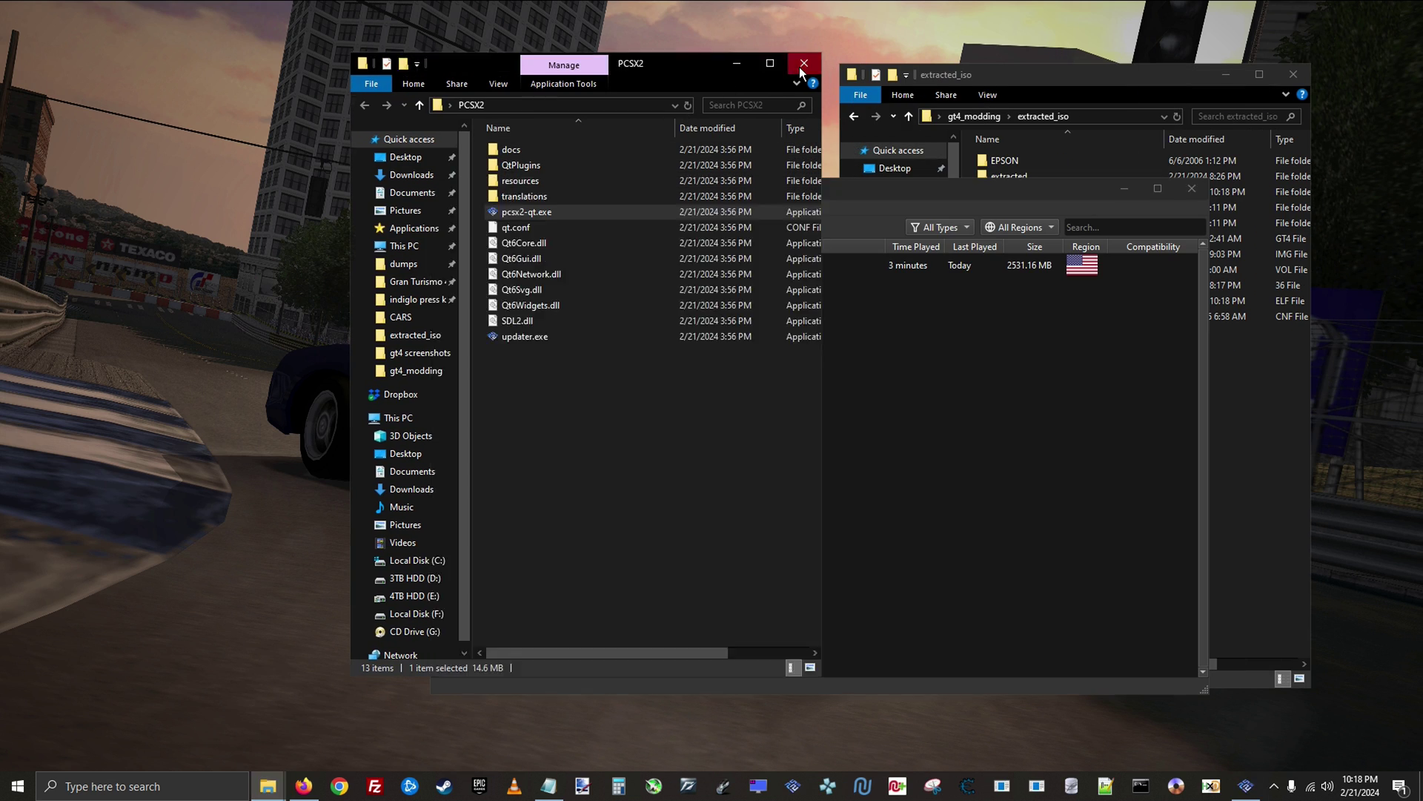
Open the Game List settings and start adding a search directory
left_click_drag(799, 190, 593, 120)
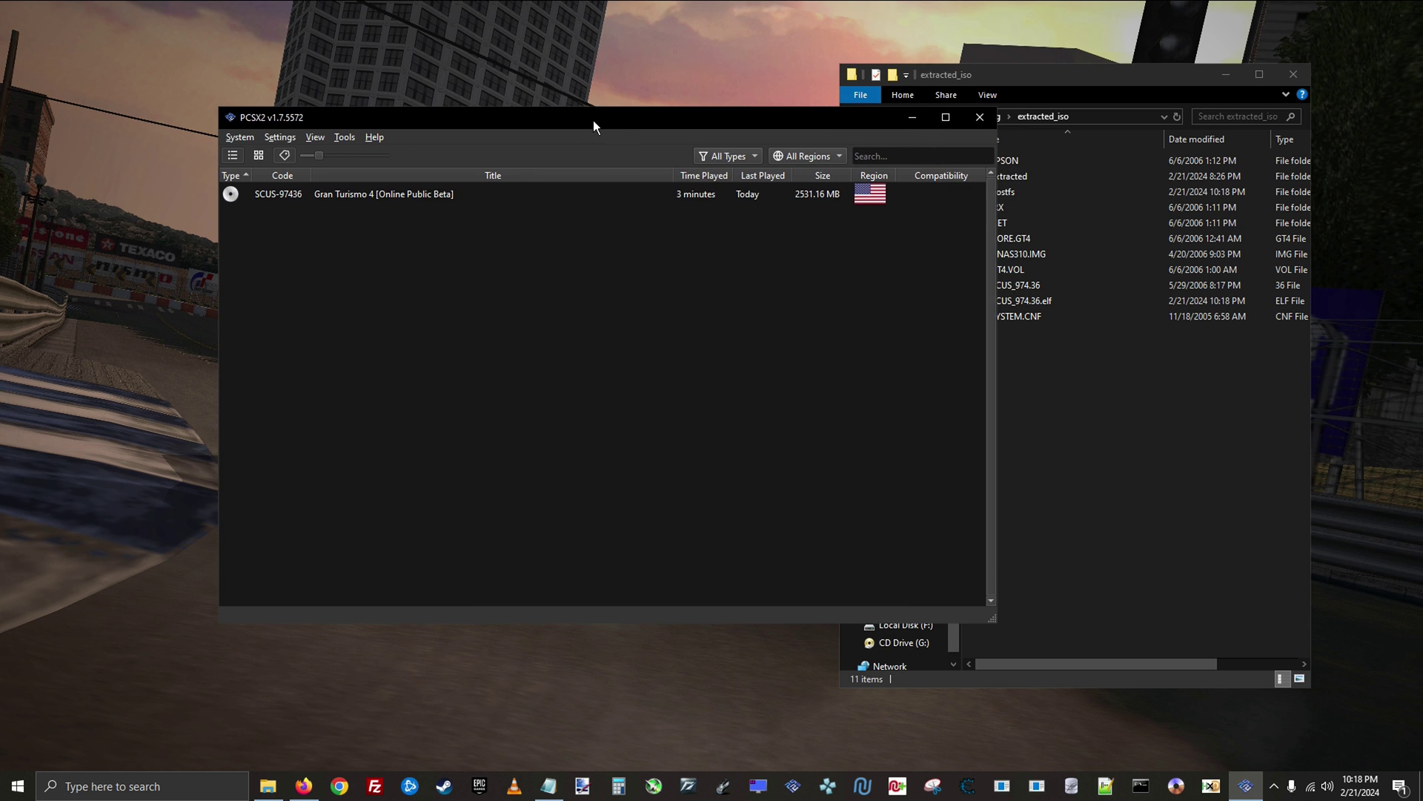
left_click(280, 138)
left_click(310, 189)
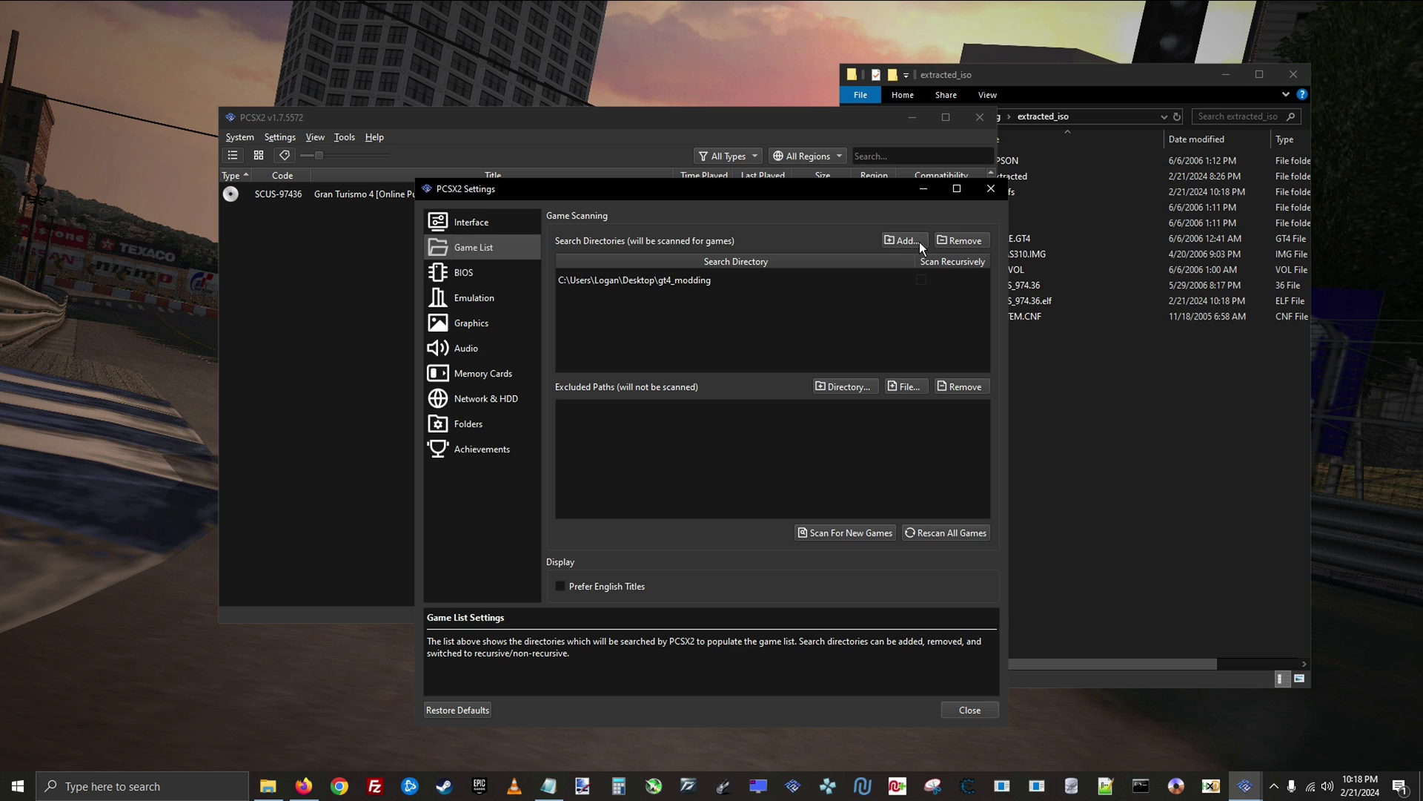
left_click(909, 240)
Add the gt4_modding\extracted_iso folder as a game search directory without recursive scanning, and close the settings
left_click(1021, 90)
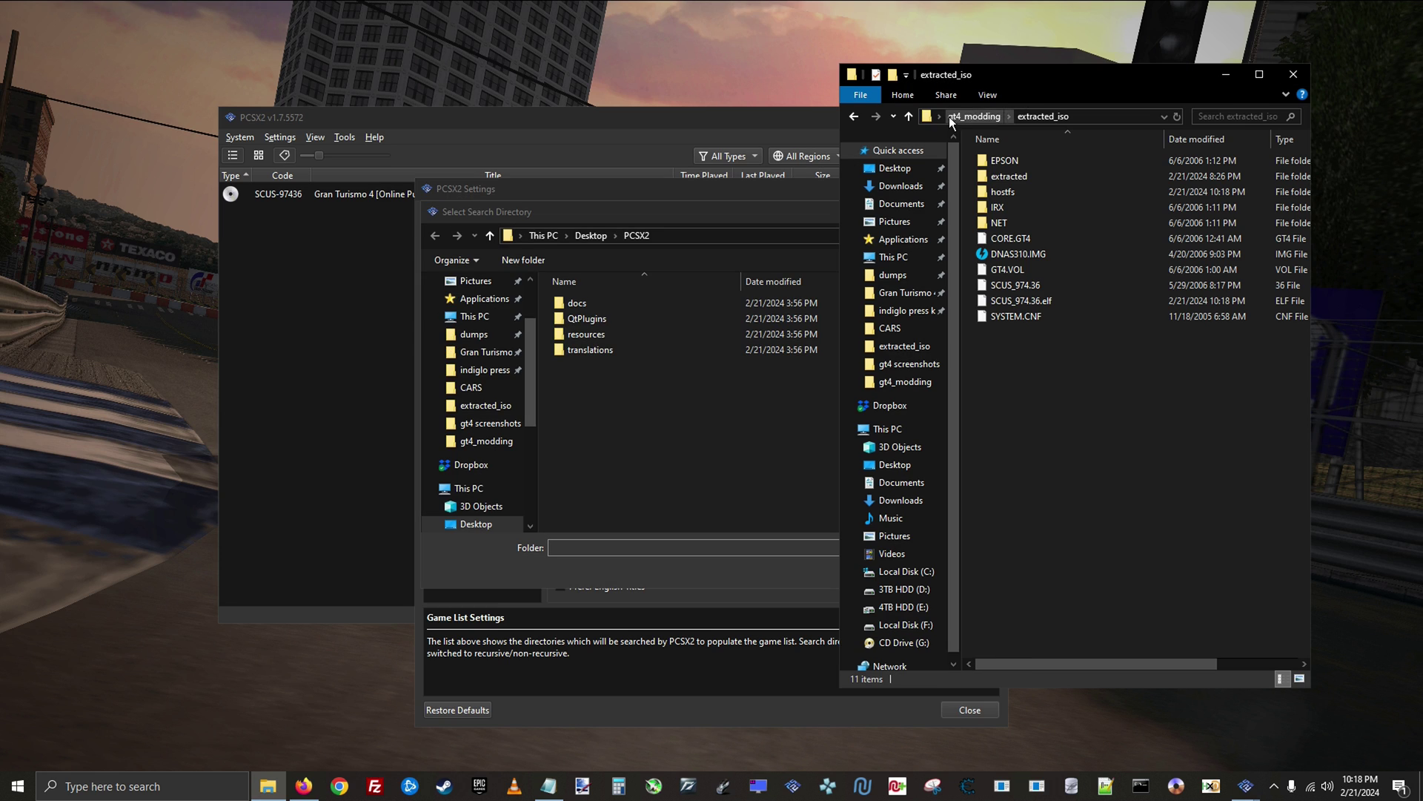
left_click(928, 117)
key("ctrl+c")
left_click(604, 210)
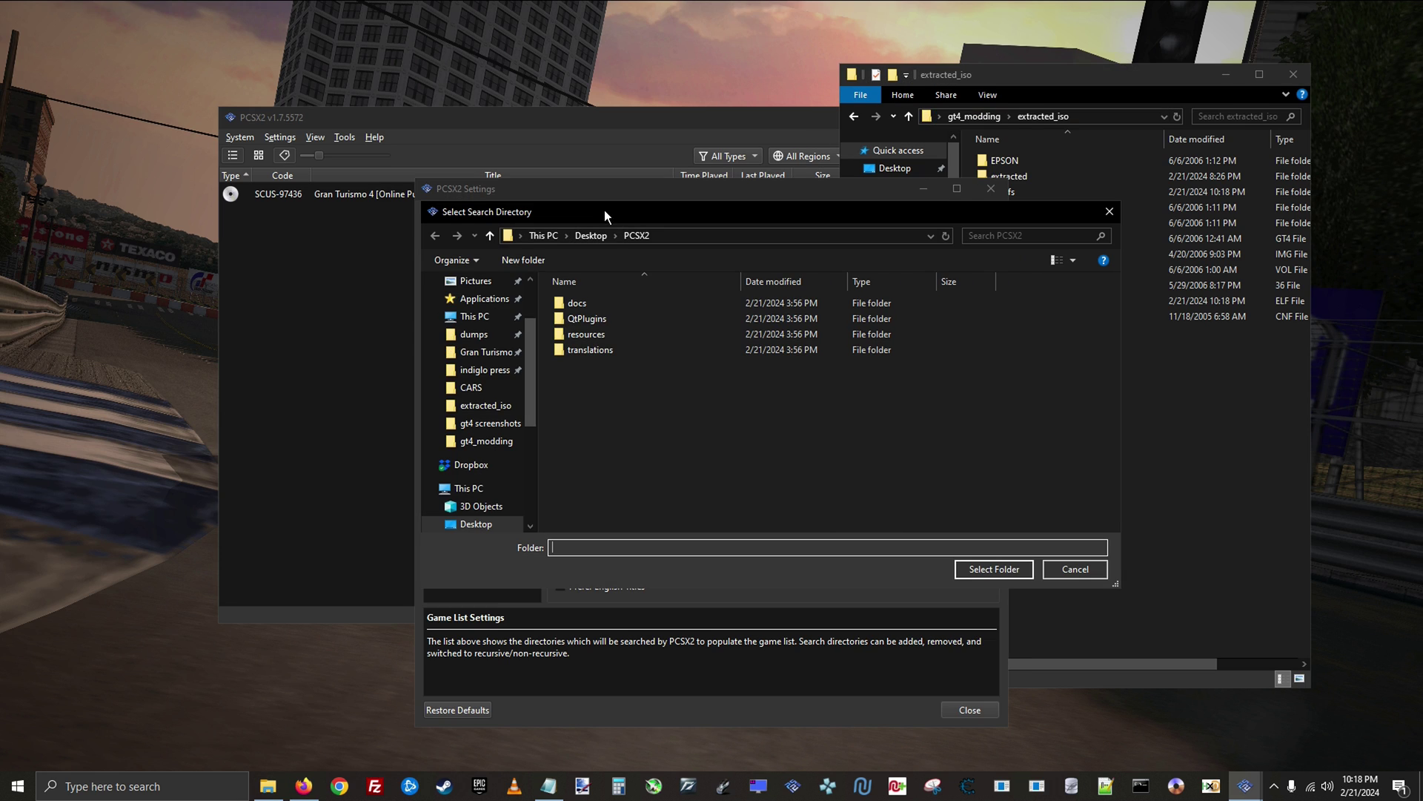
left_click(511, 235)
key("ctrl+v")
key("Return")
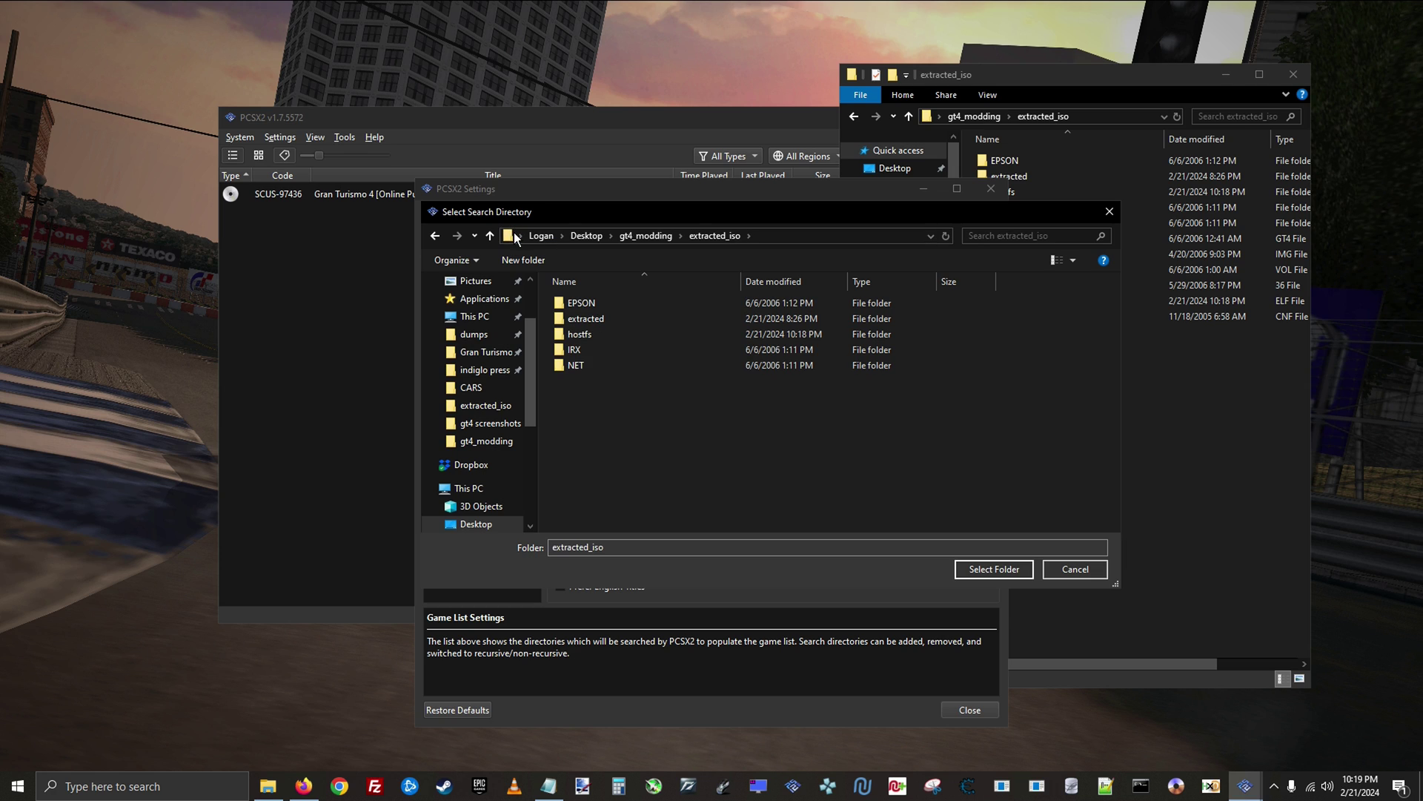
left_click(995, 571)
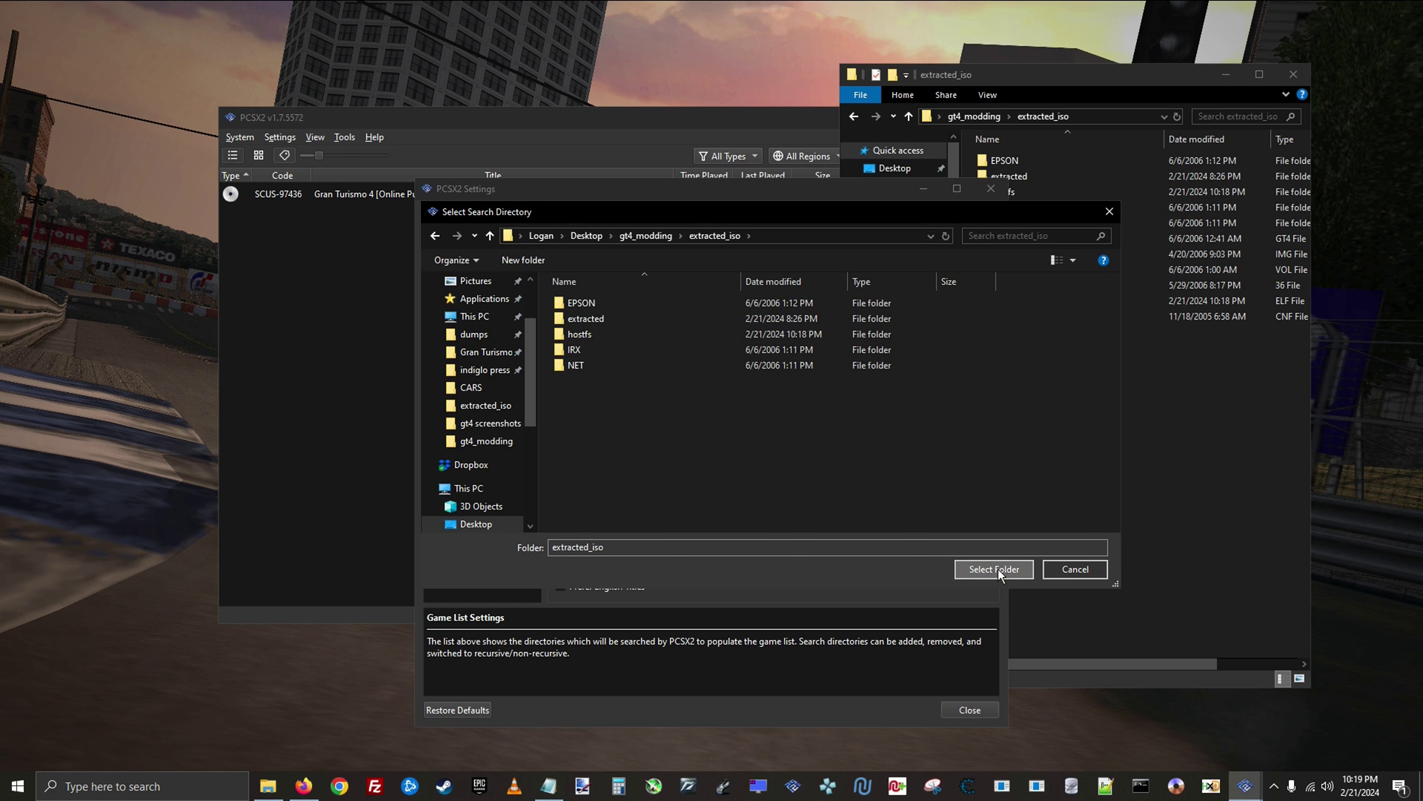
left_click(779, 489)
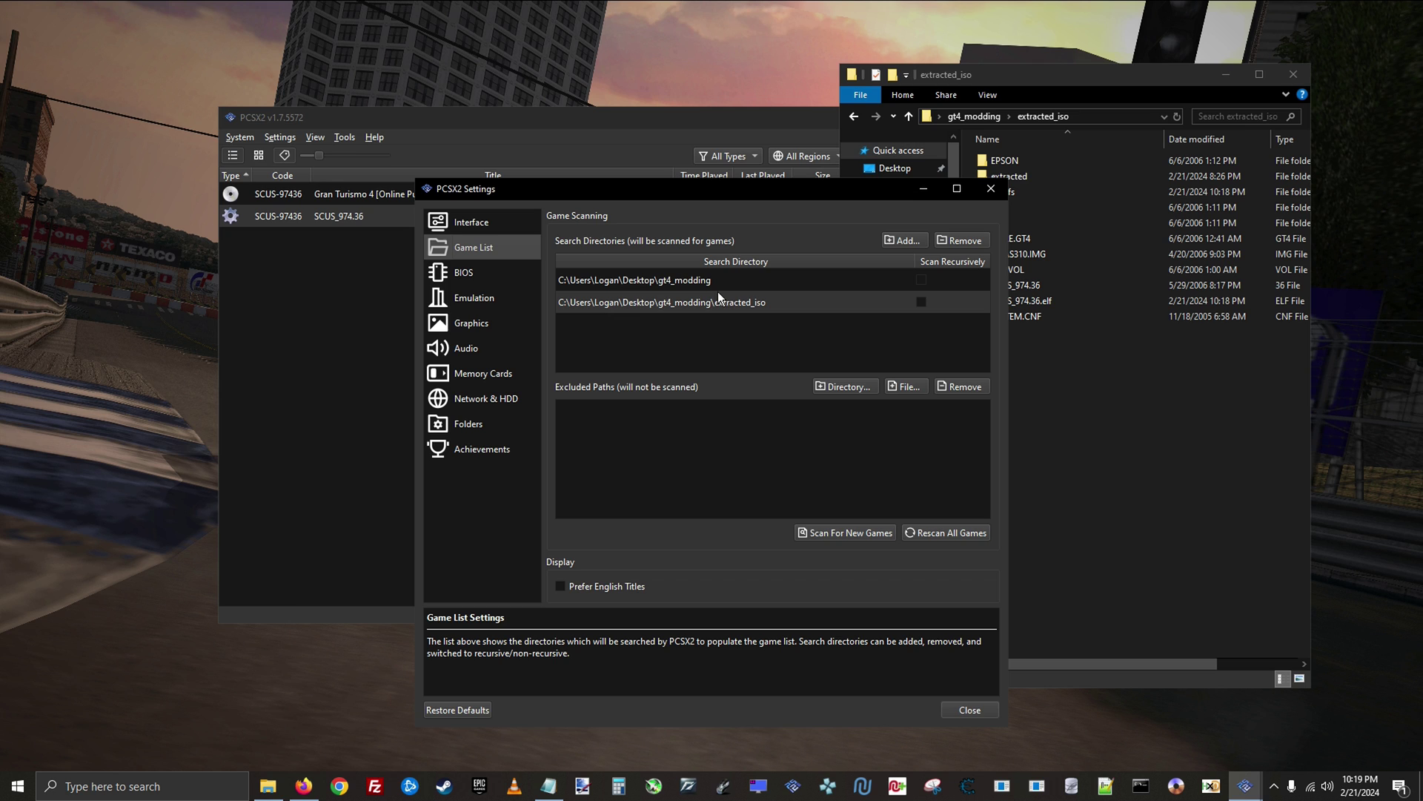
left_click_drag(715, 190, 506, 109)
left_click(753, 628)
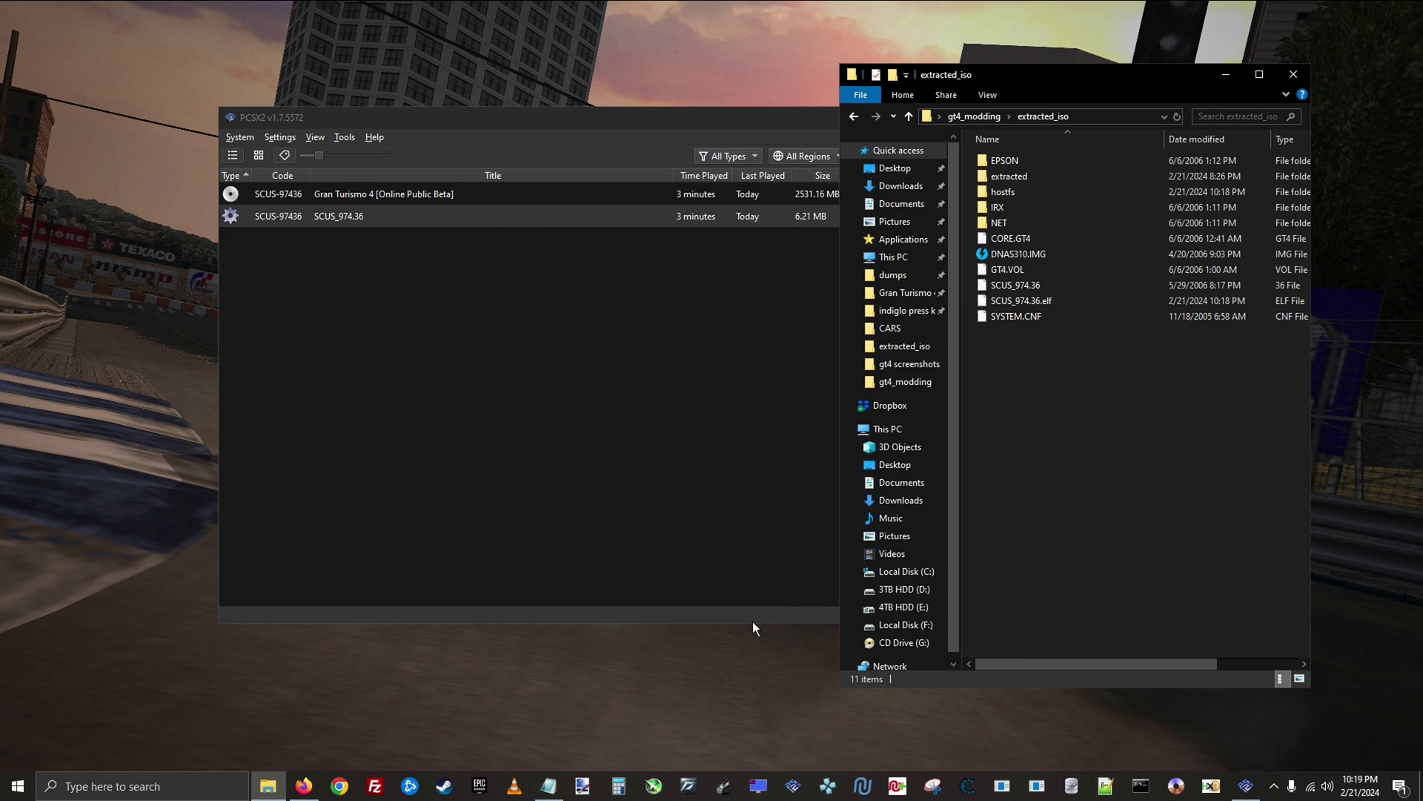
Open the properties of the SCUS_974.36 ELF entry and set its title to GT4 hostfs
left_click(369, 221)
left_click_drag(537, 128, 435, 129)
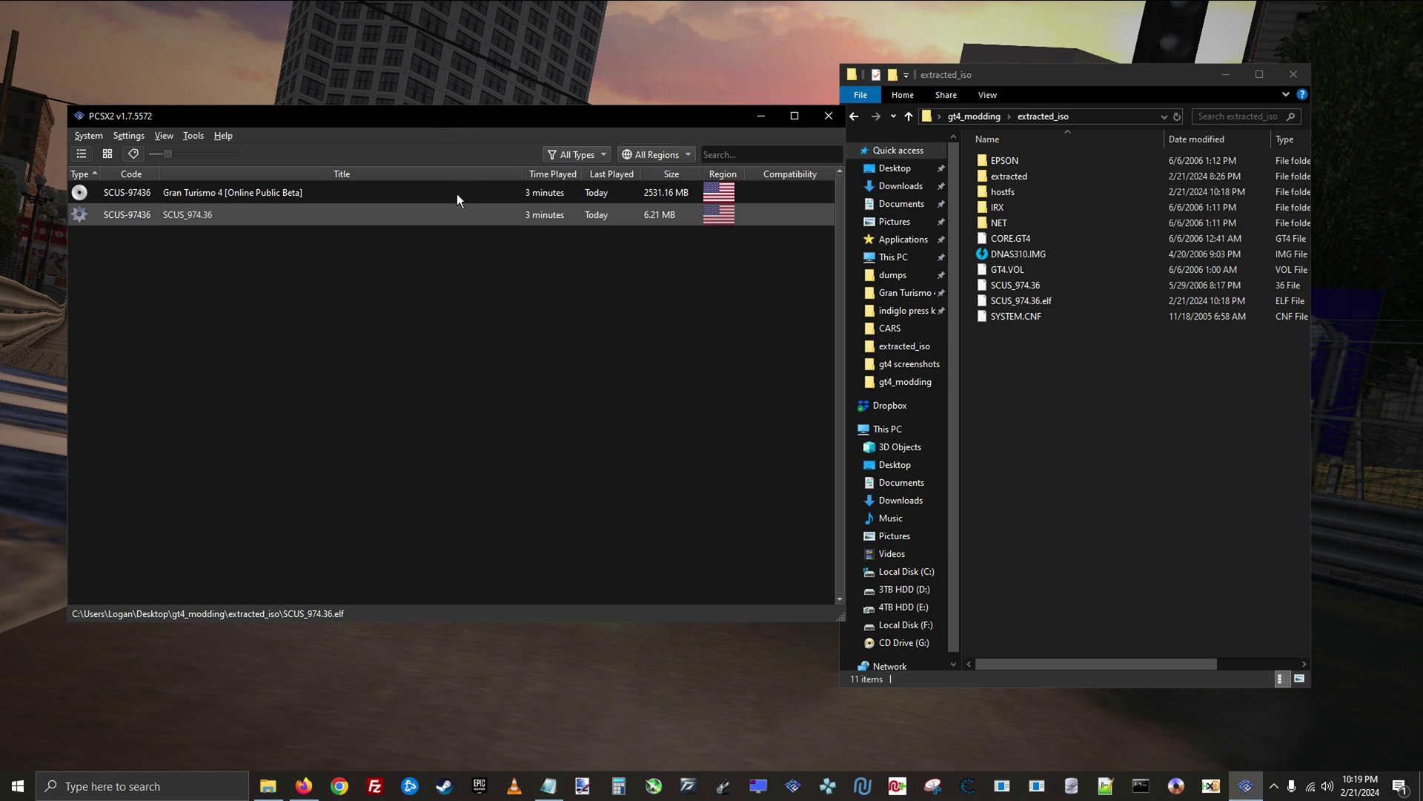
right_click(404, 221)
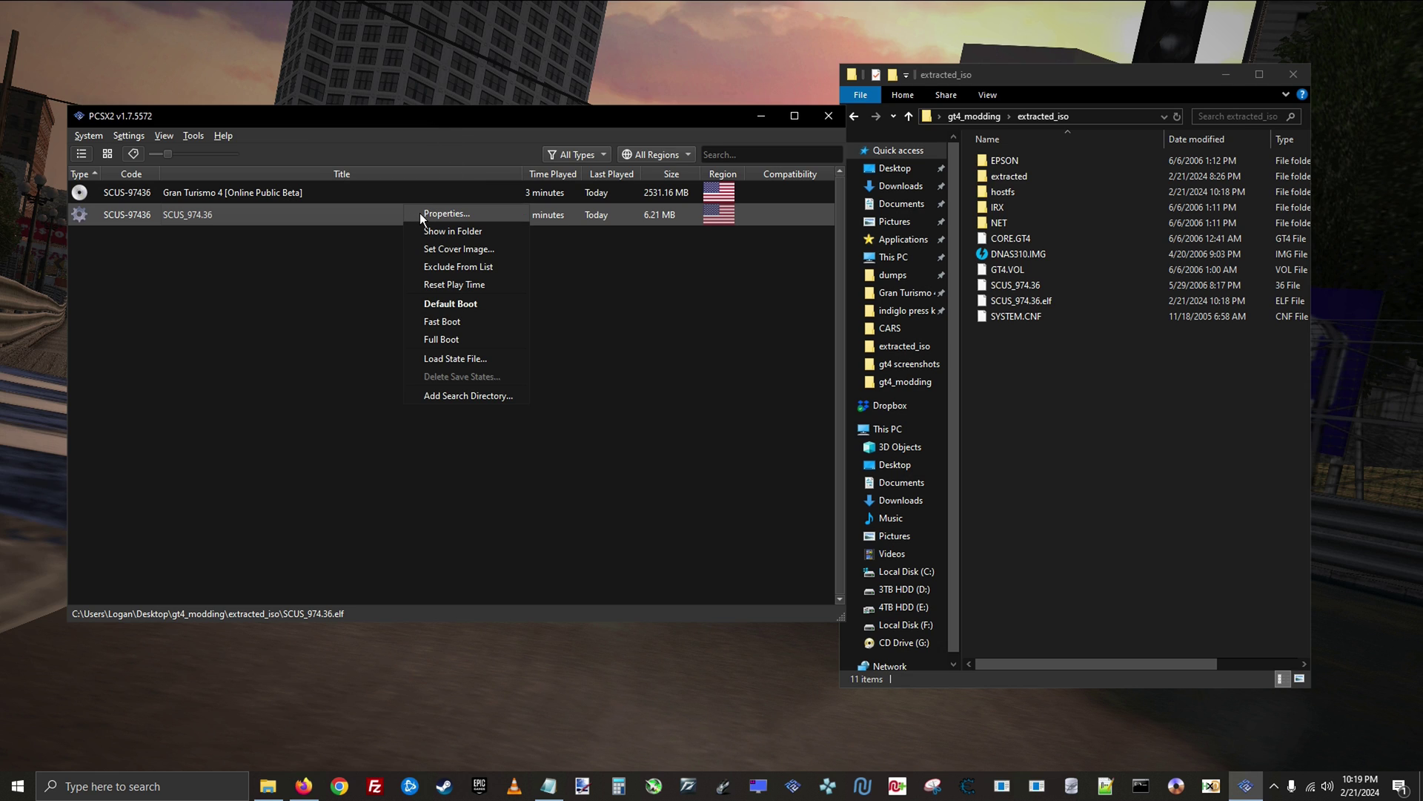
left_click(418, 212)
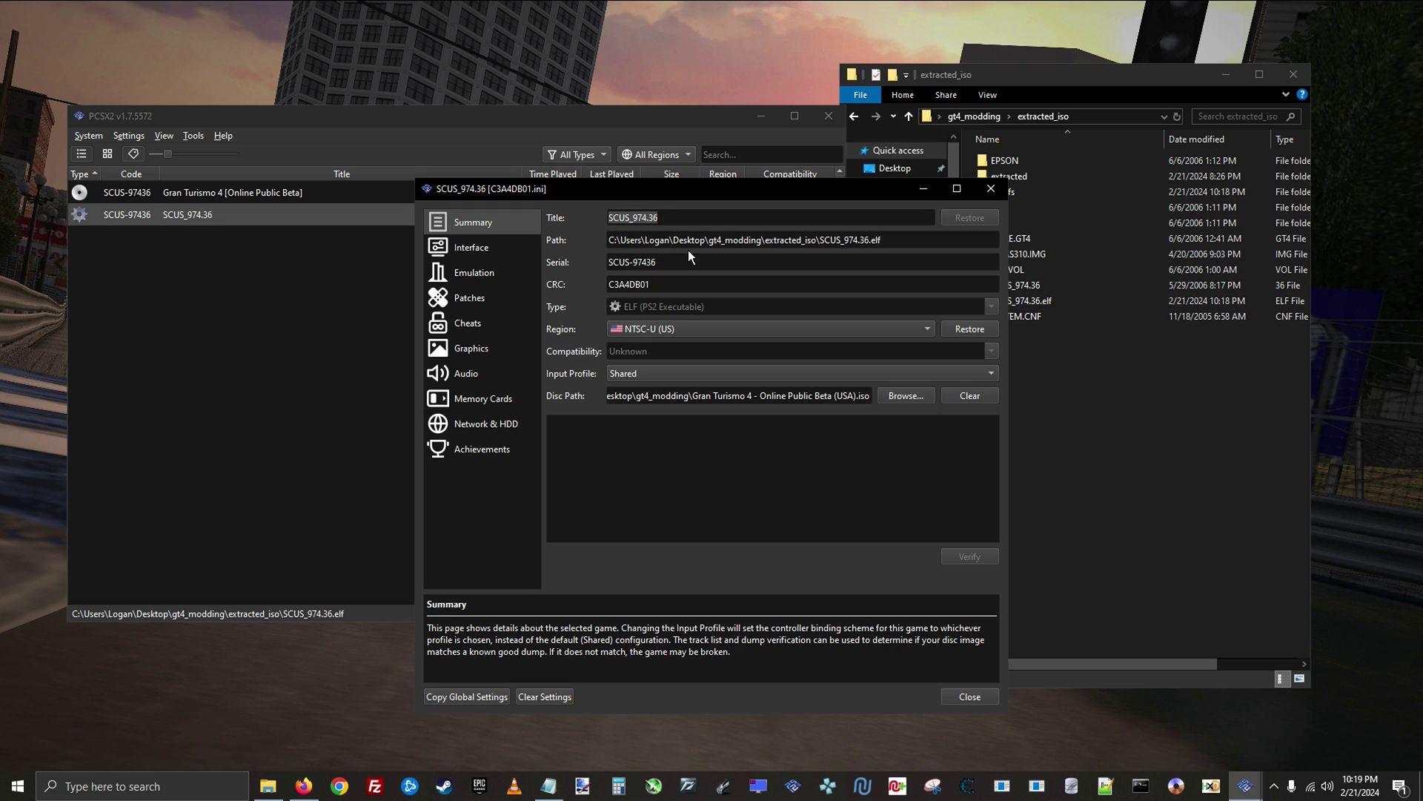
type("GT4 hostfs")
Set the entry's disc path to the Gran Turismo 4 - Online Public Beta (USA).iso file in the gt4_modding folder
left_click(906, 395)
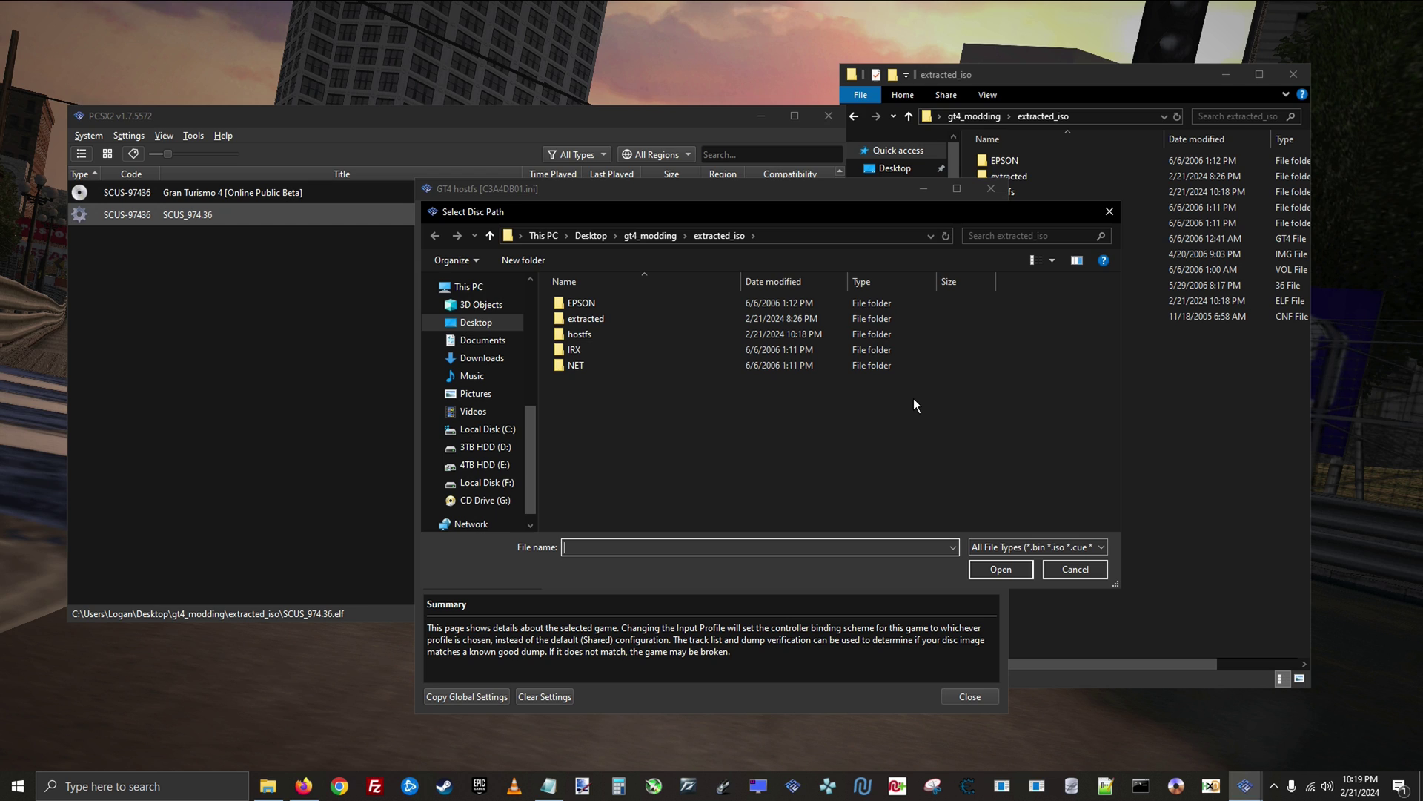
left_click(993, 78)
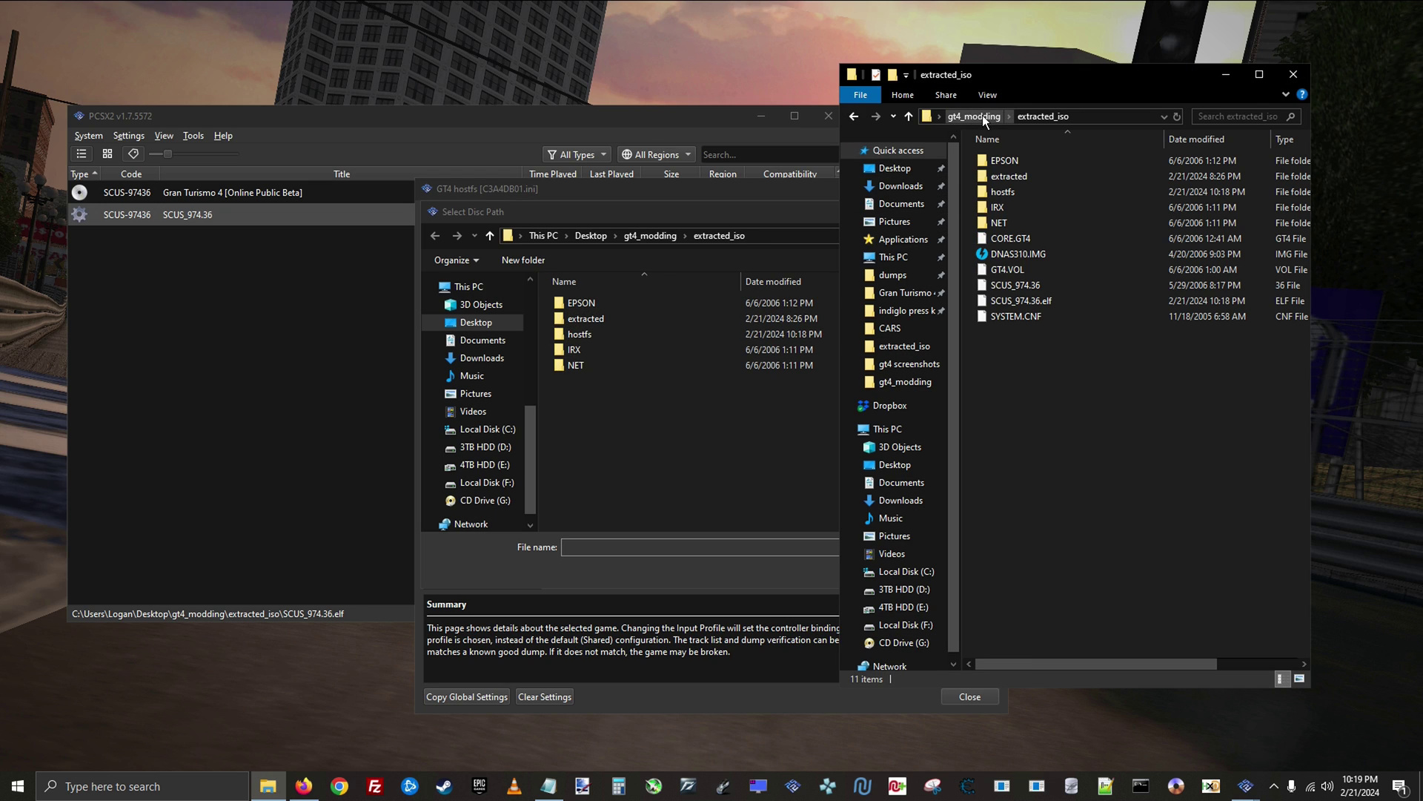
left_click(978, 116)
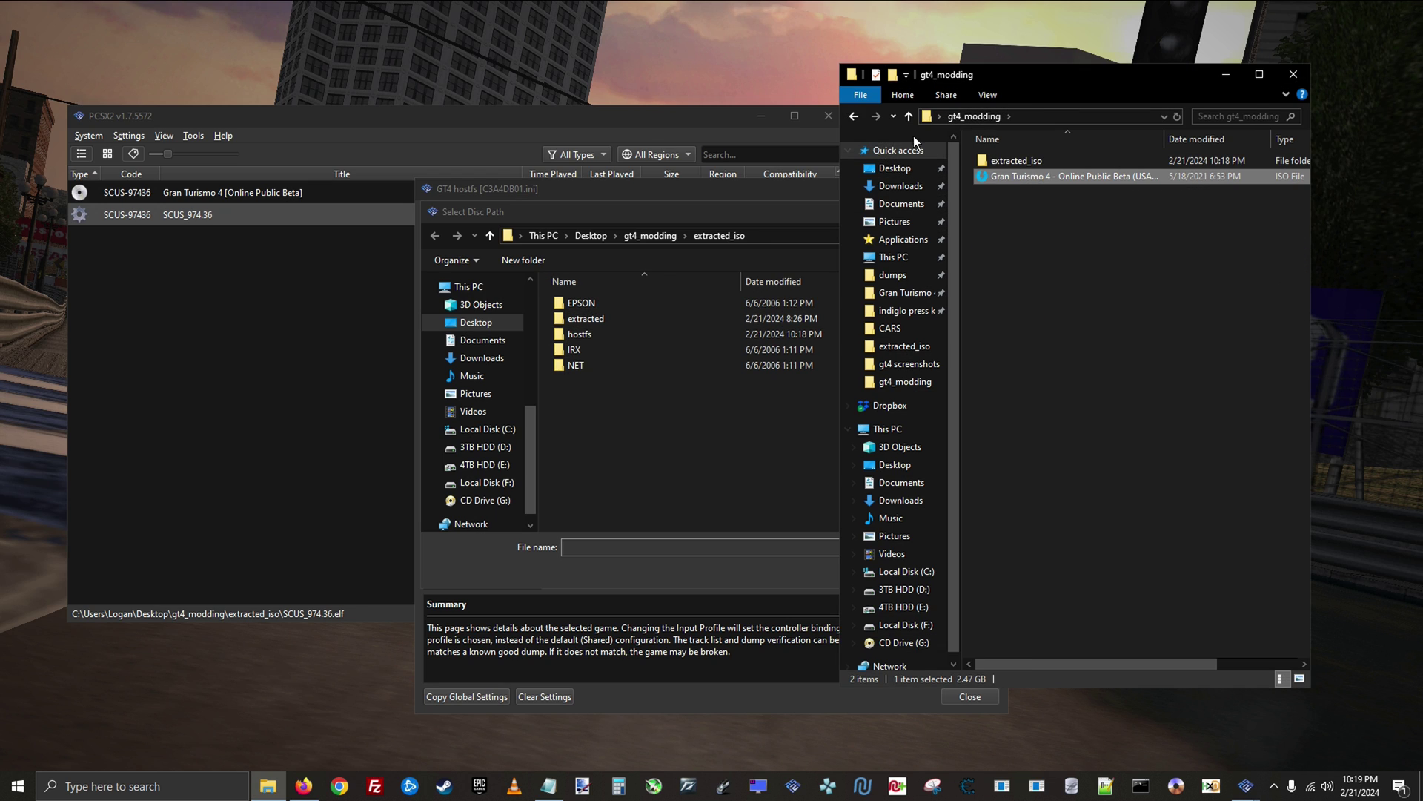
left_click(931, 116)
key("ctrl+c")
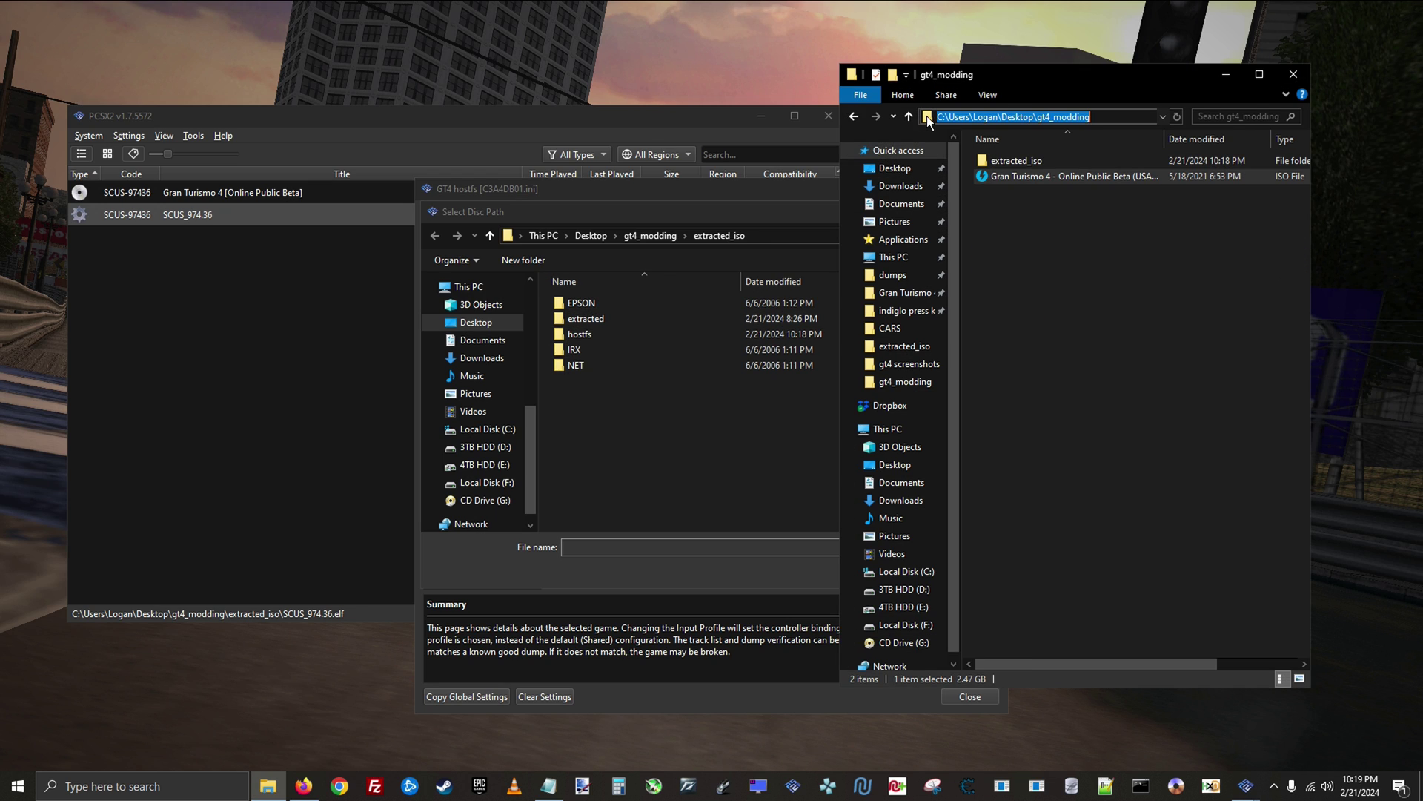
left_click(645, 211)
left_click(508, 236)
key("ctrl+v")
key("Return")
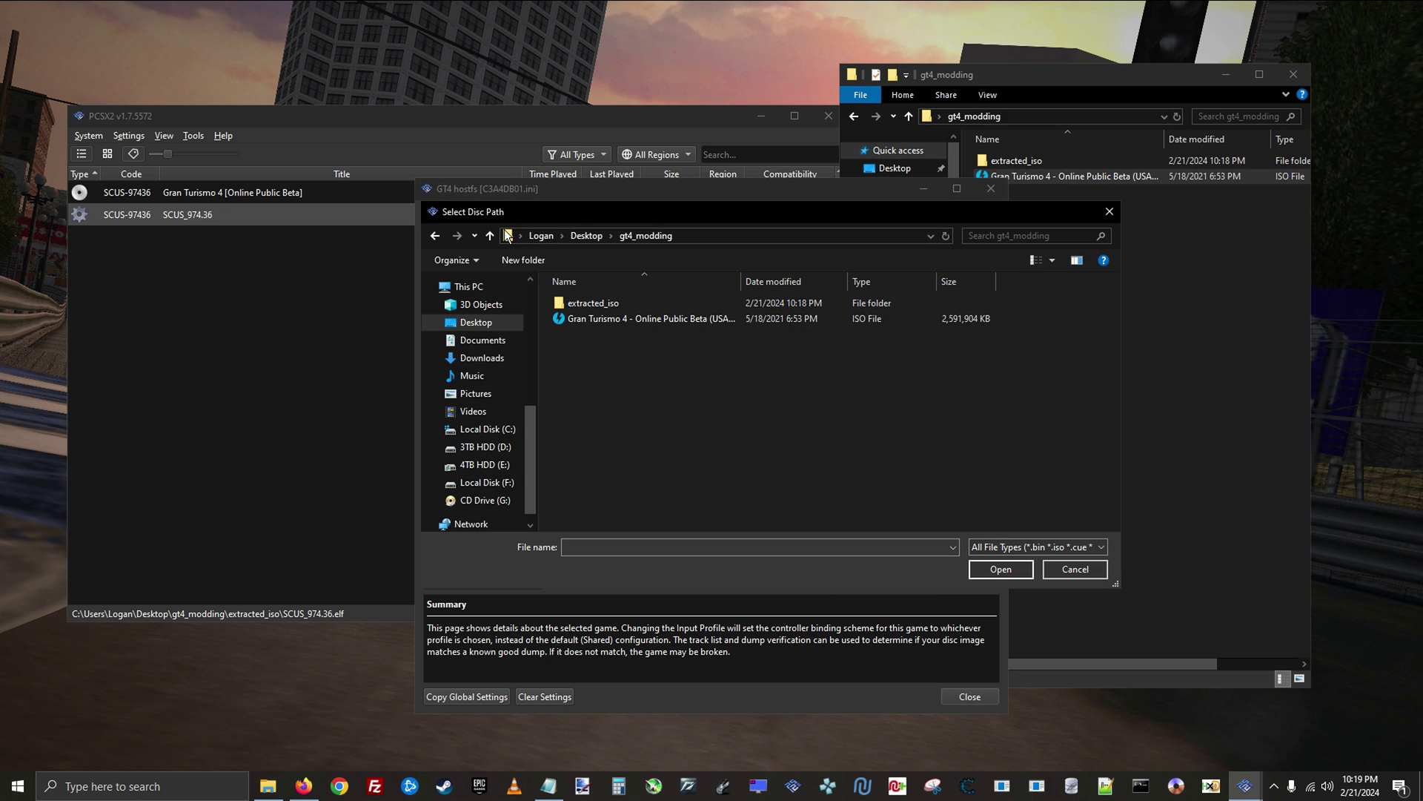
left_click(676, 318)
double_click(675, 315)
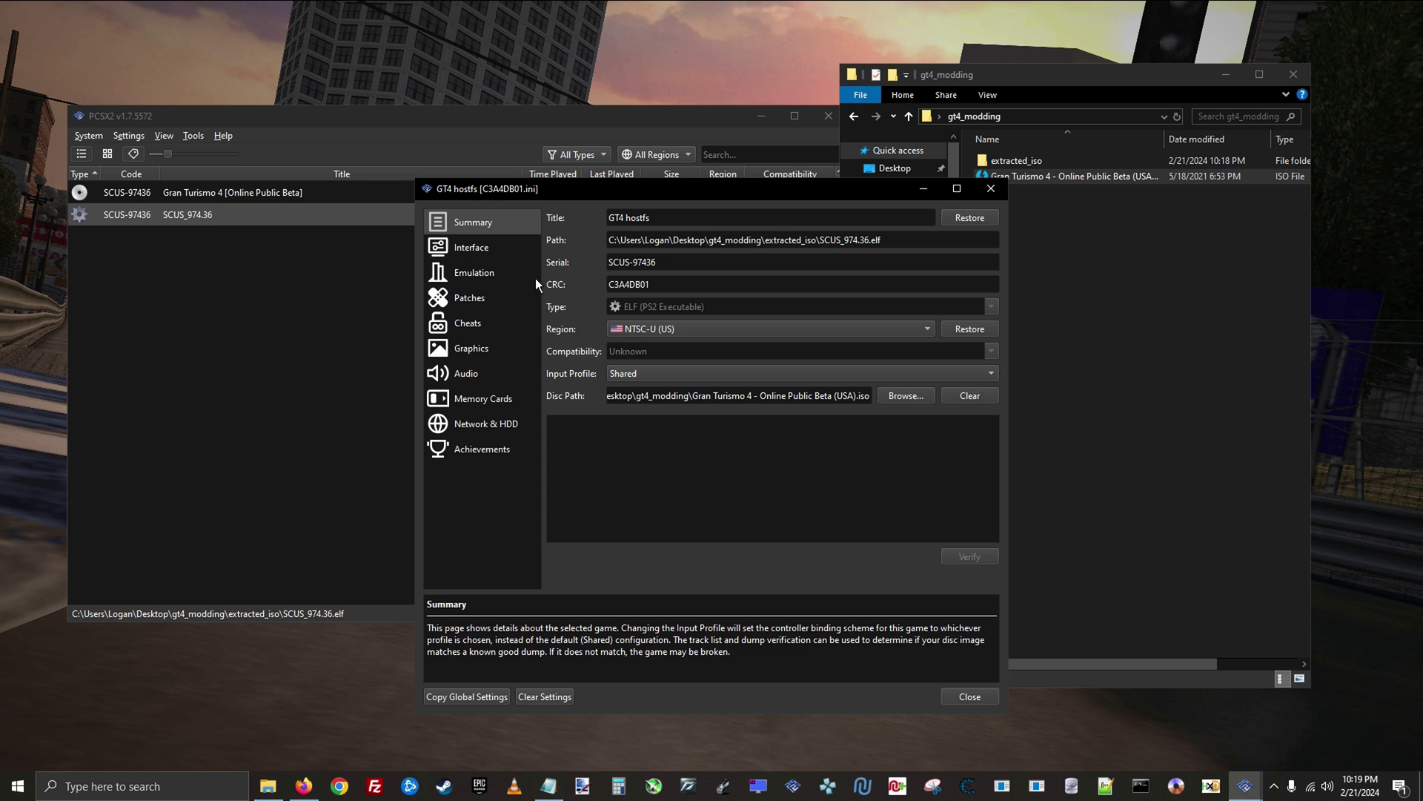
Enable Host Filesystem in the GT4 hostfs entry's emulation settings and close its properties
left_click(479, 273)
left_click(781, 447)
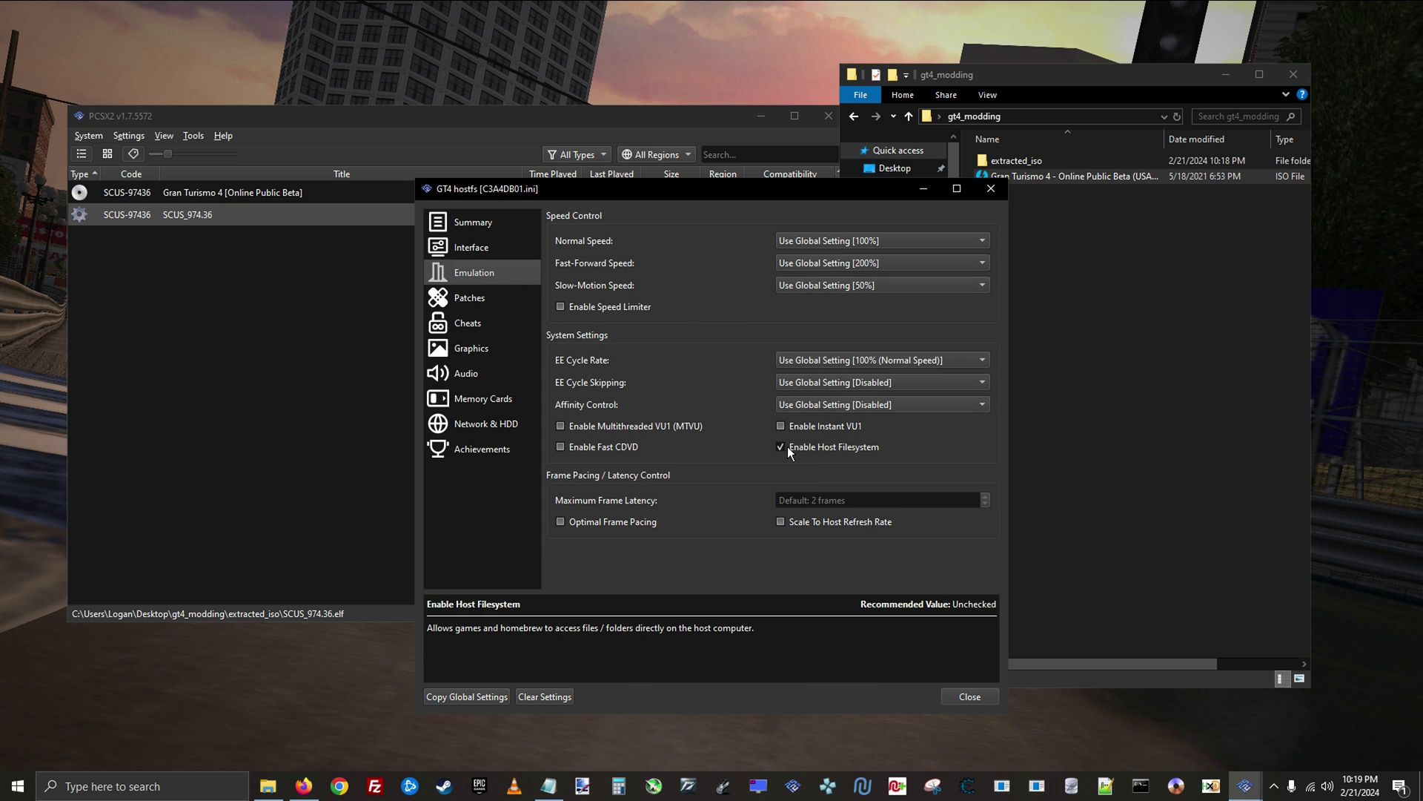
left_click(978, 696)
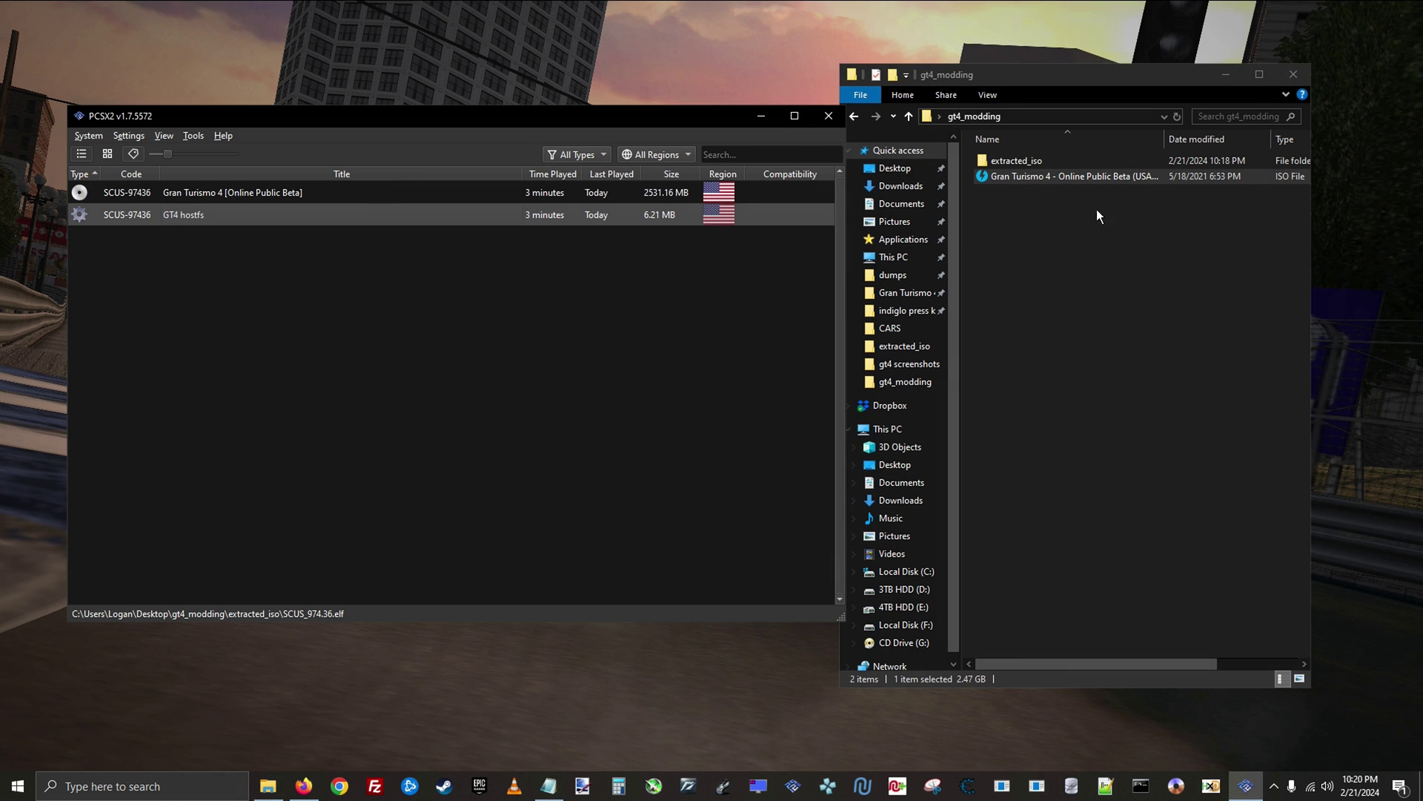
Look inside the extracted folder within extracted_iso and make a copy of that folder alongside it
double_click(1050, 162)
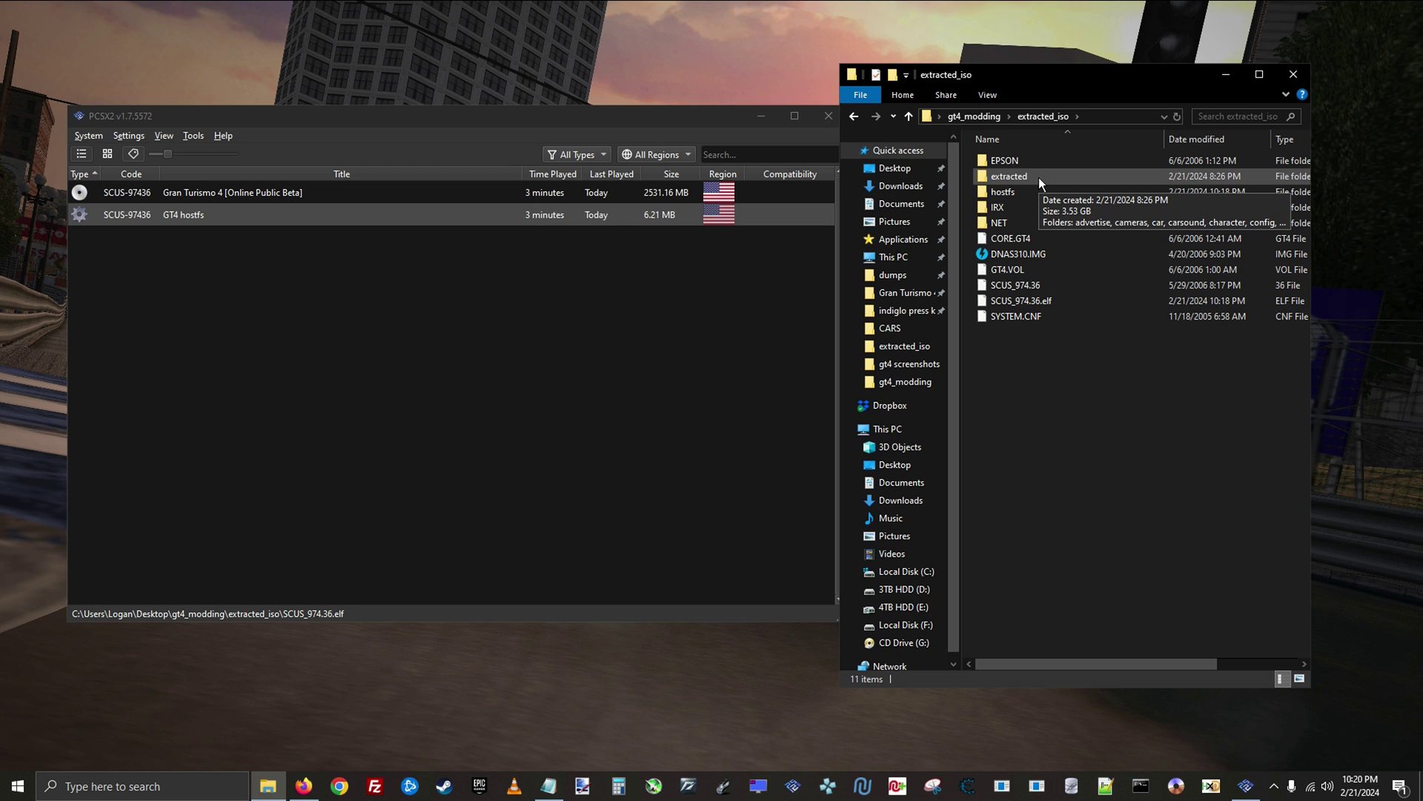
double_click(1039, 176)
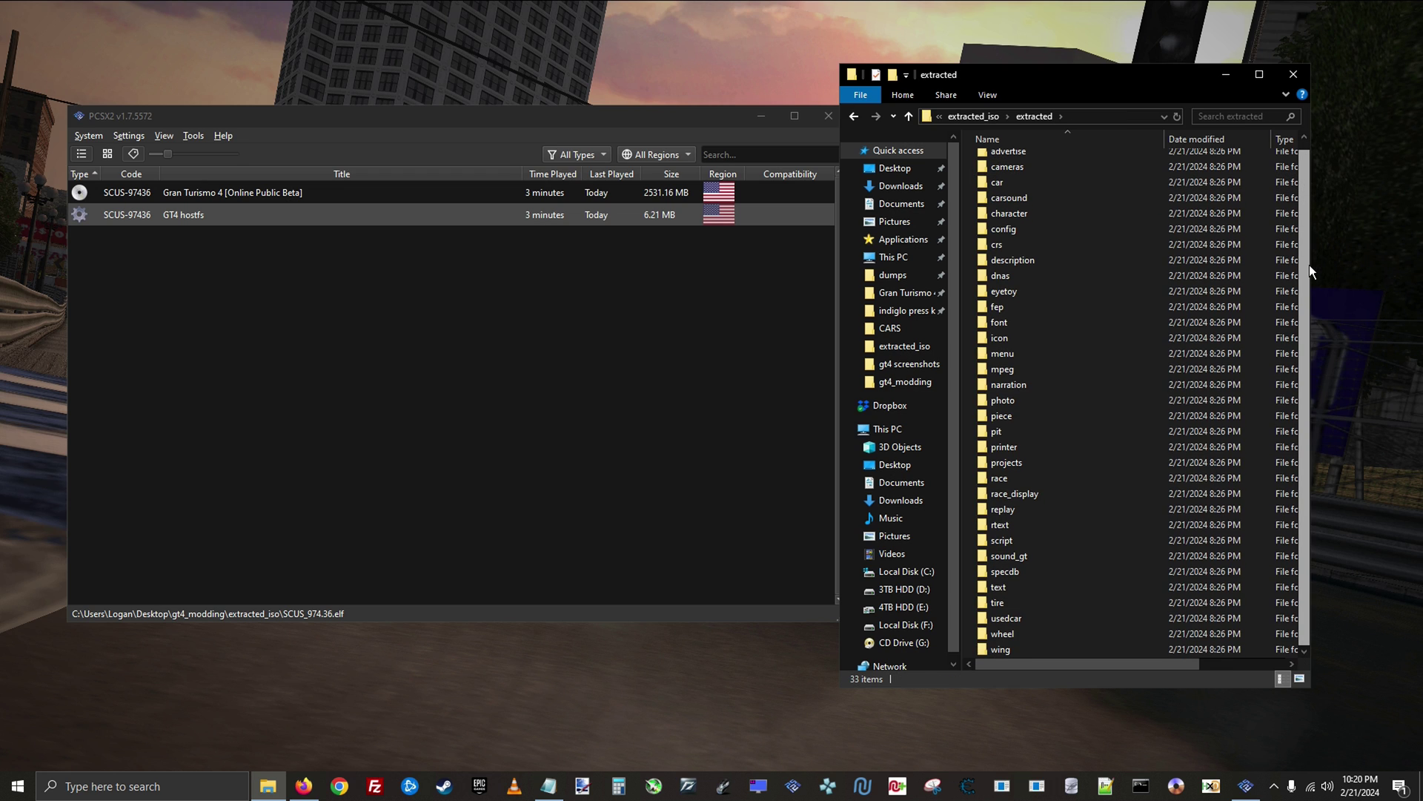
left_click(986, 120)
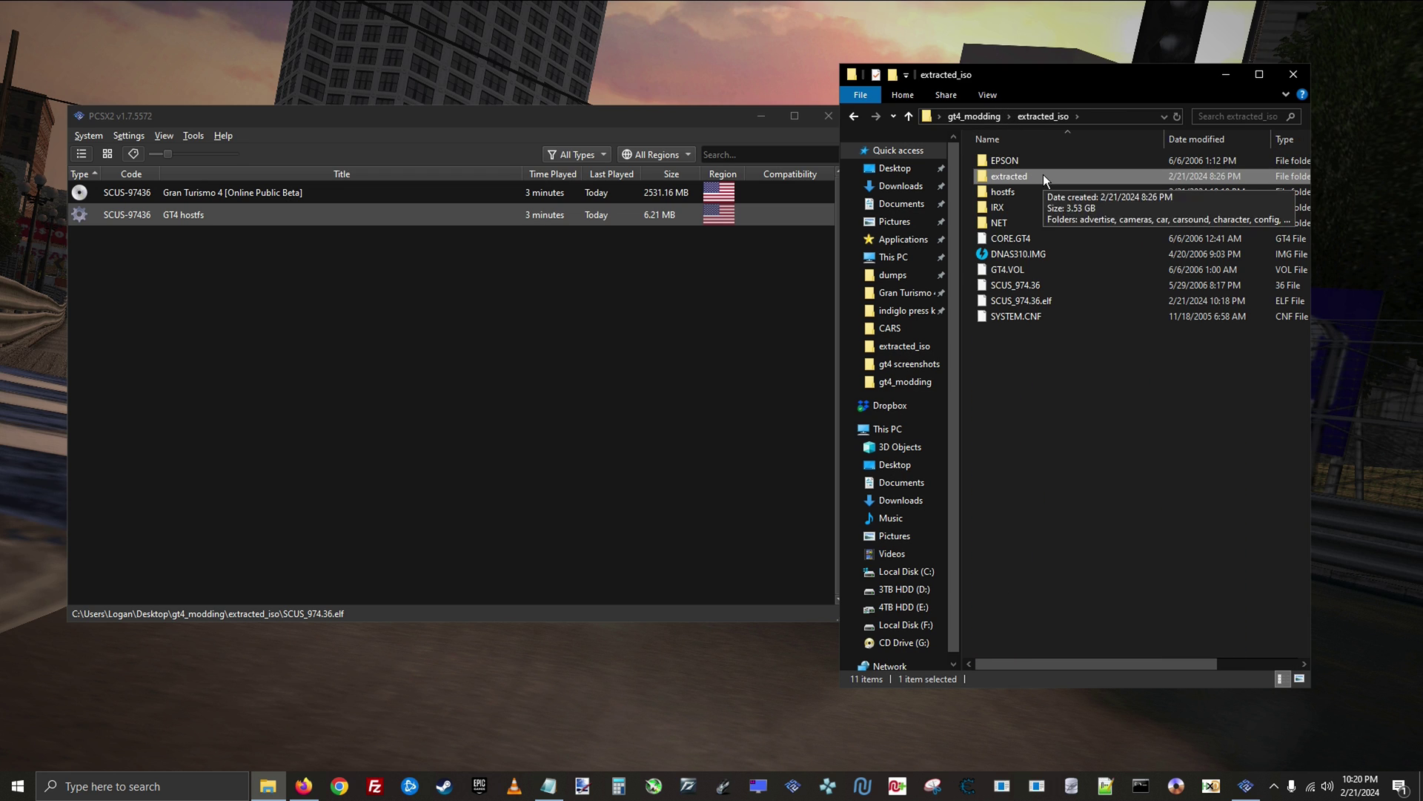
right_click(1043, 175)
left_click(1102, 561)
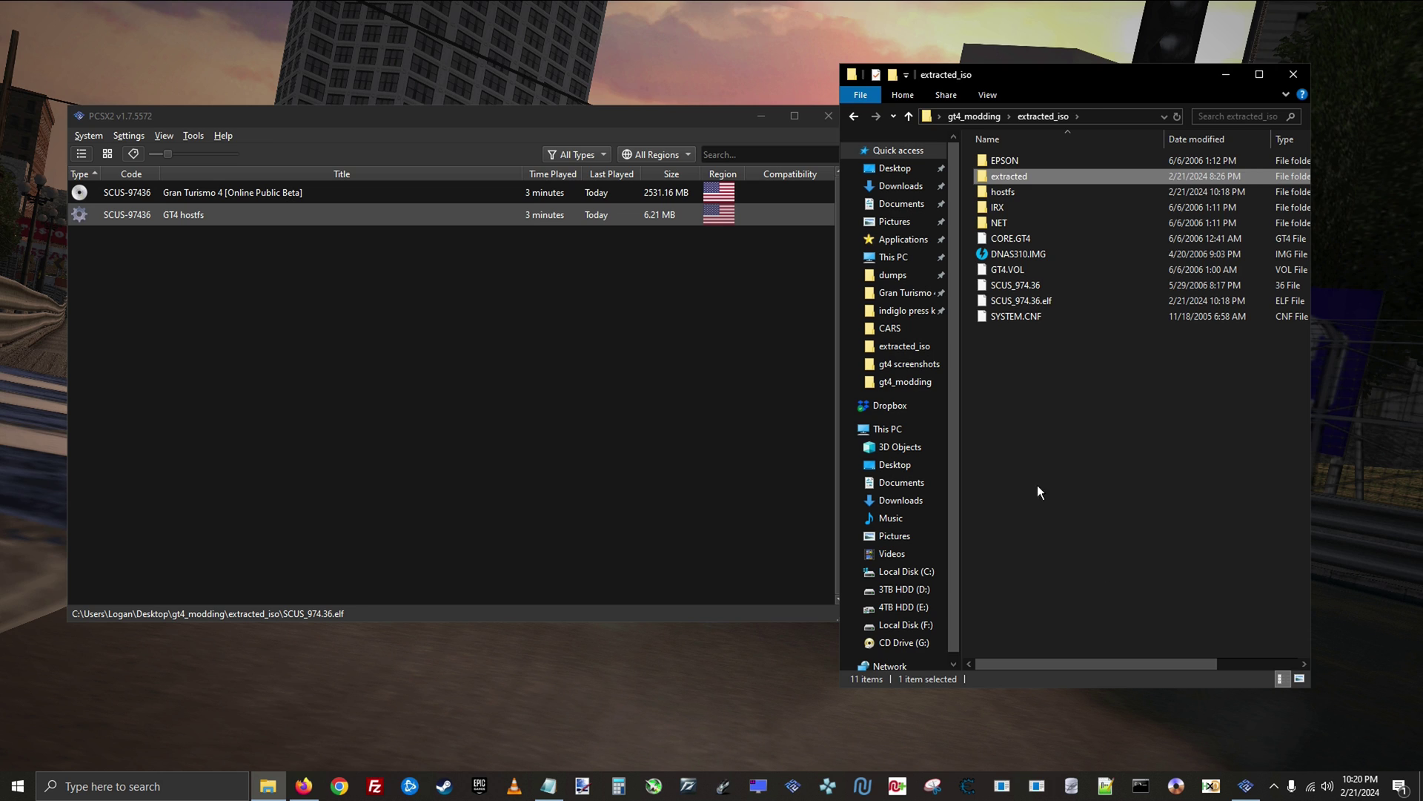
right_click(1030, 412)
left_click(1066, 515)
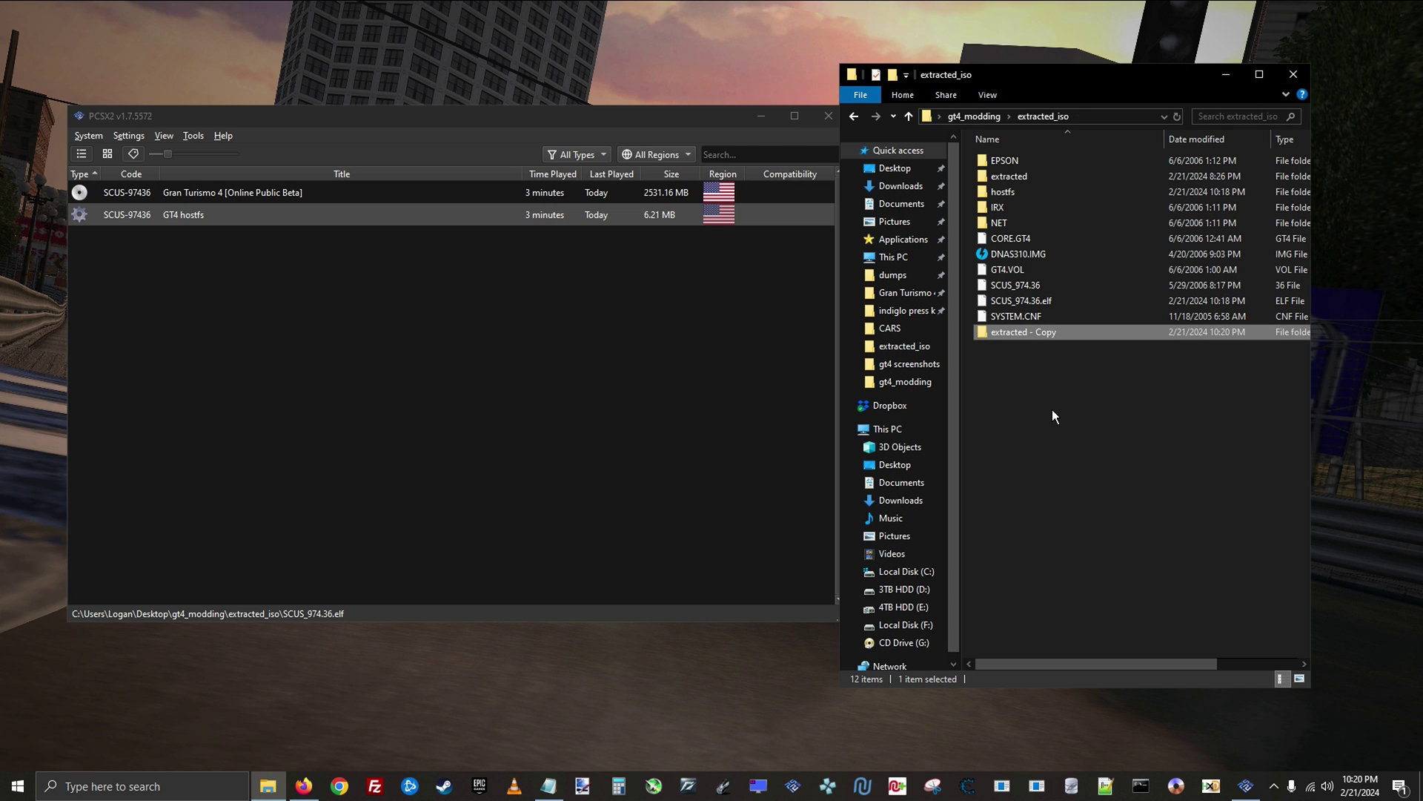
Rename the copied folder to VOL_extract
right_click(1065, 337)
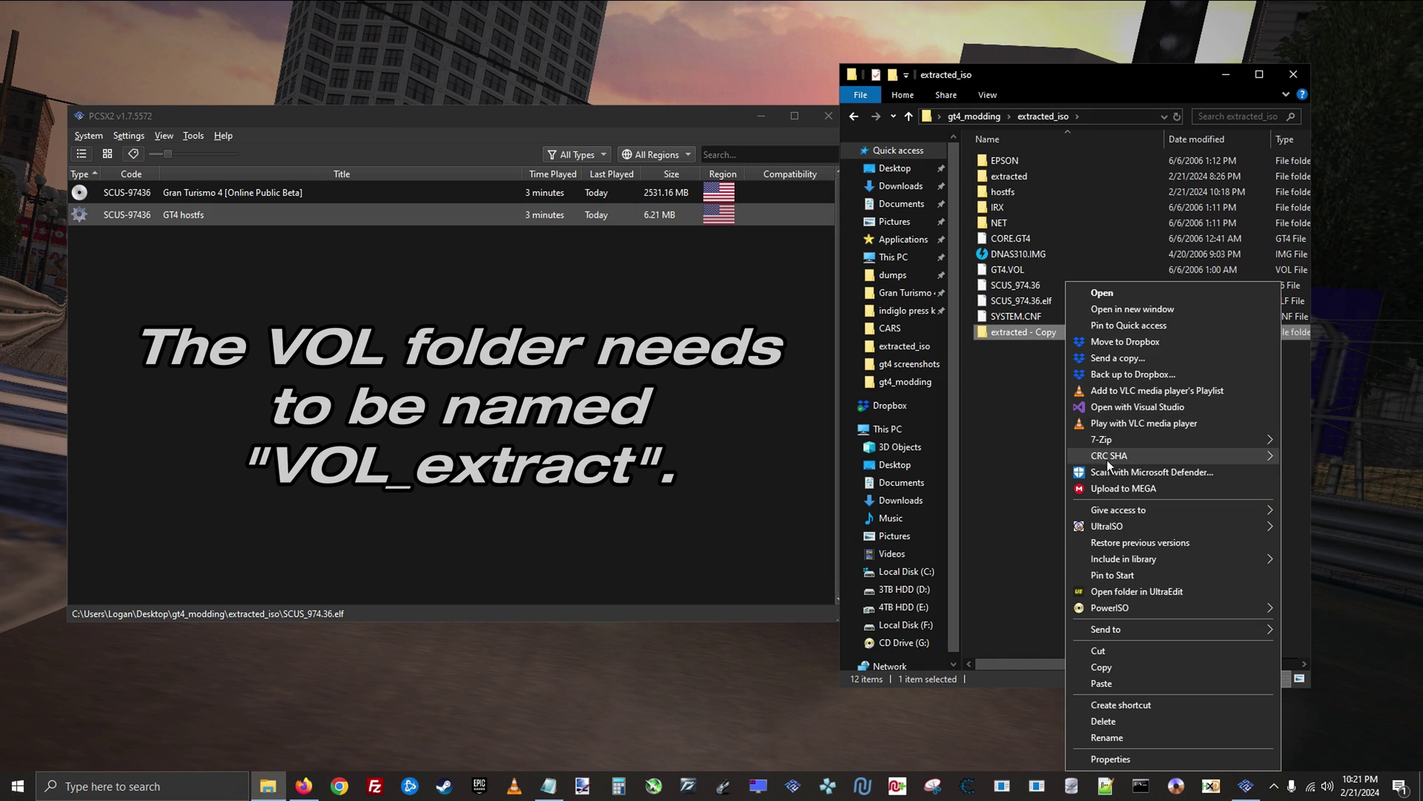
left_click(1112, 737)
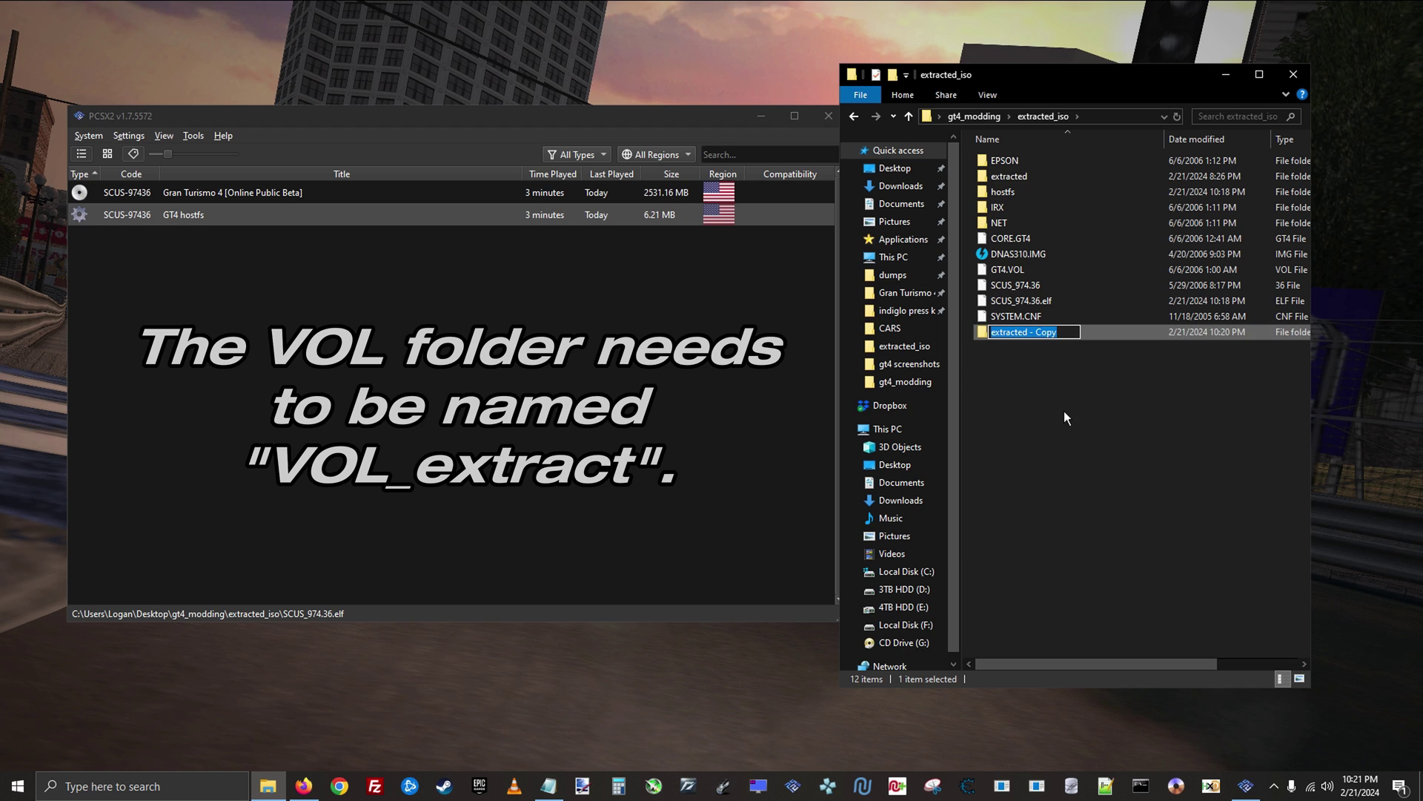
type("VOL_")
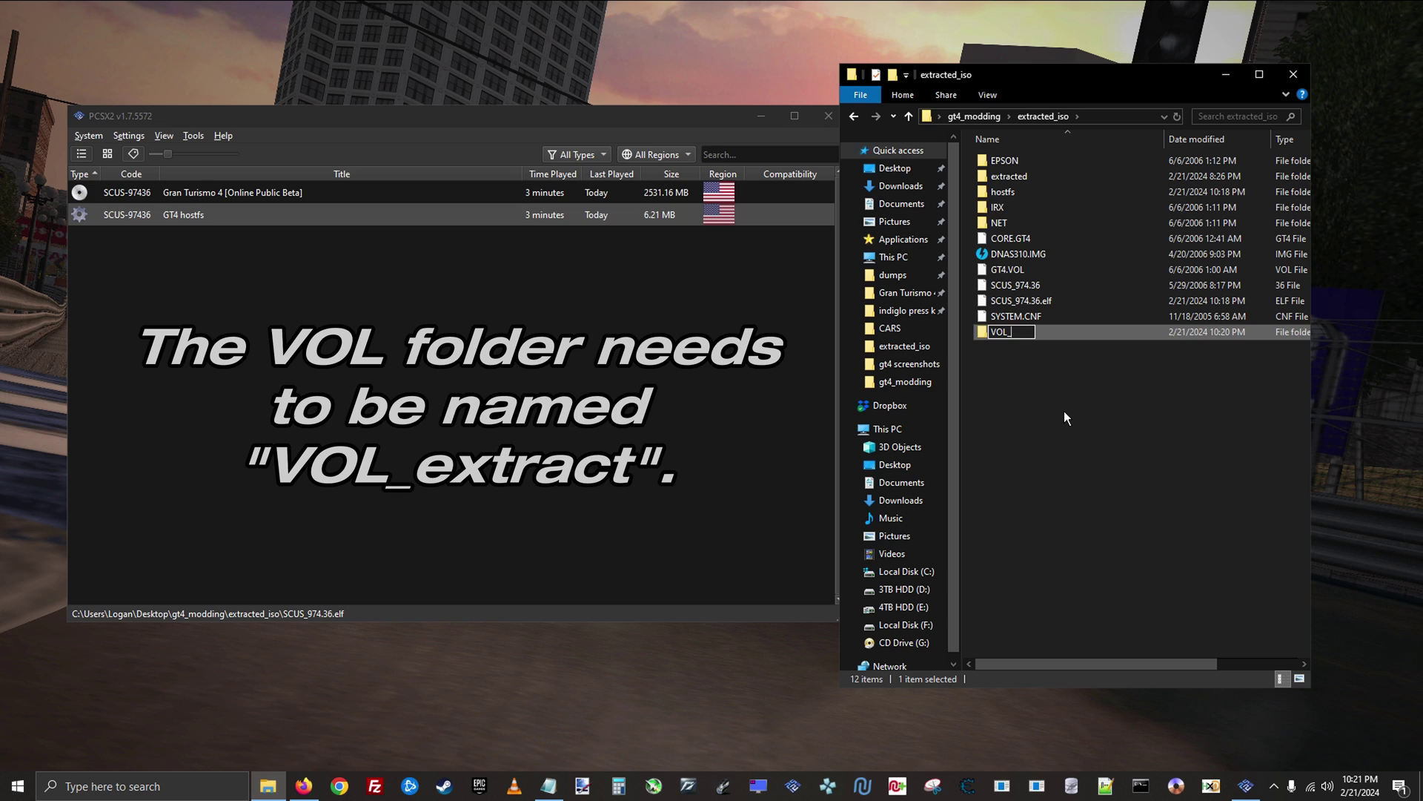
type("extract")
key("Return")
Rename the extracted folder to "original vol backup"
left_click(1027, 176)
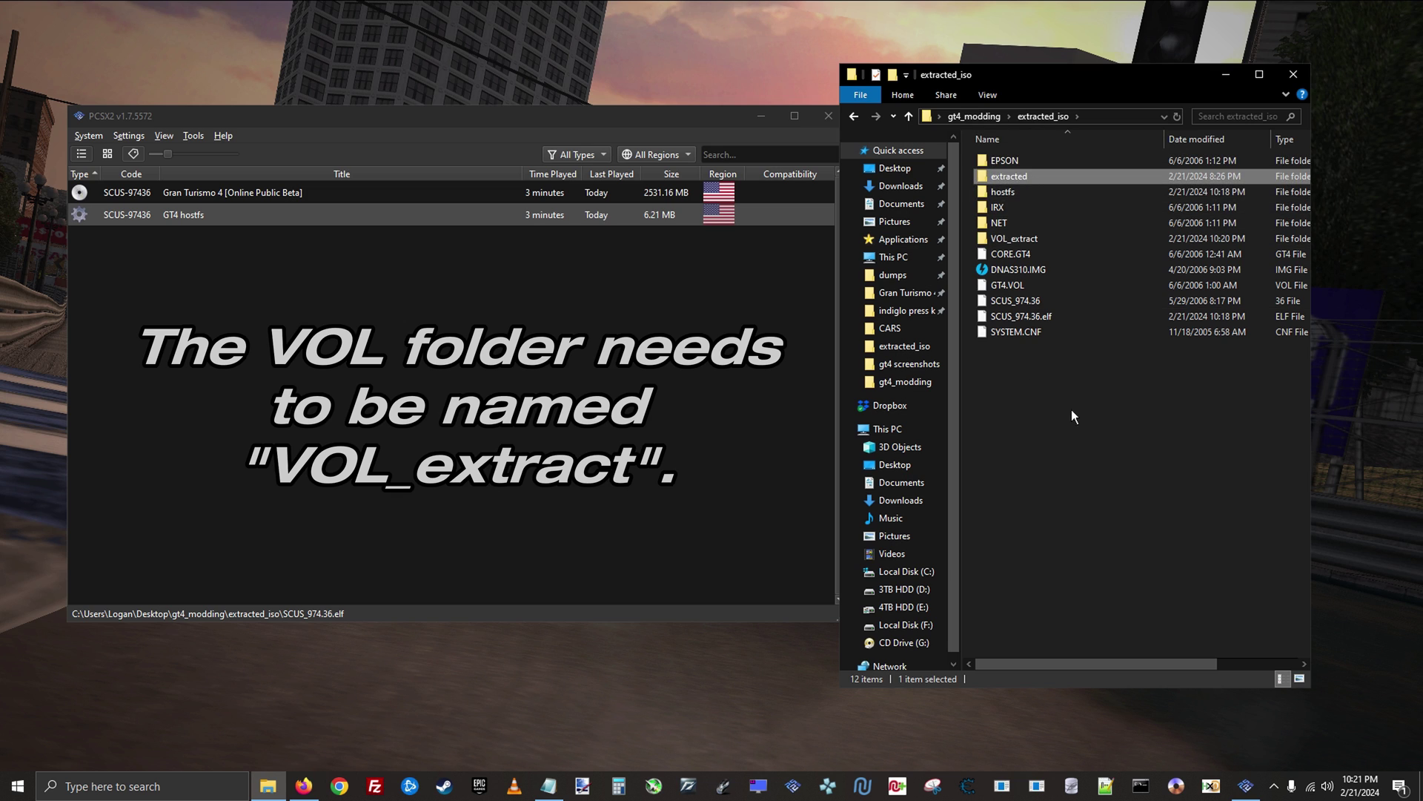
key("F2")
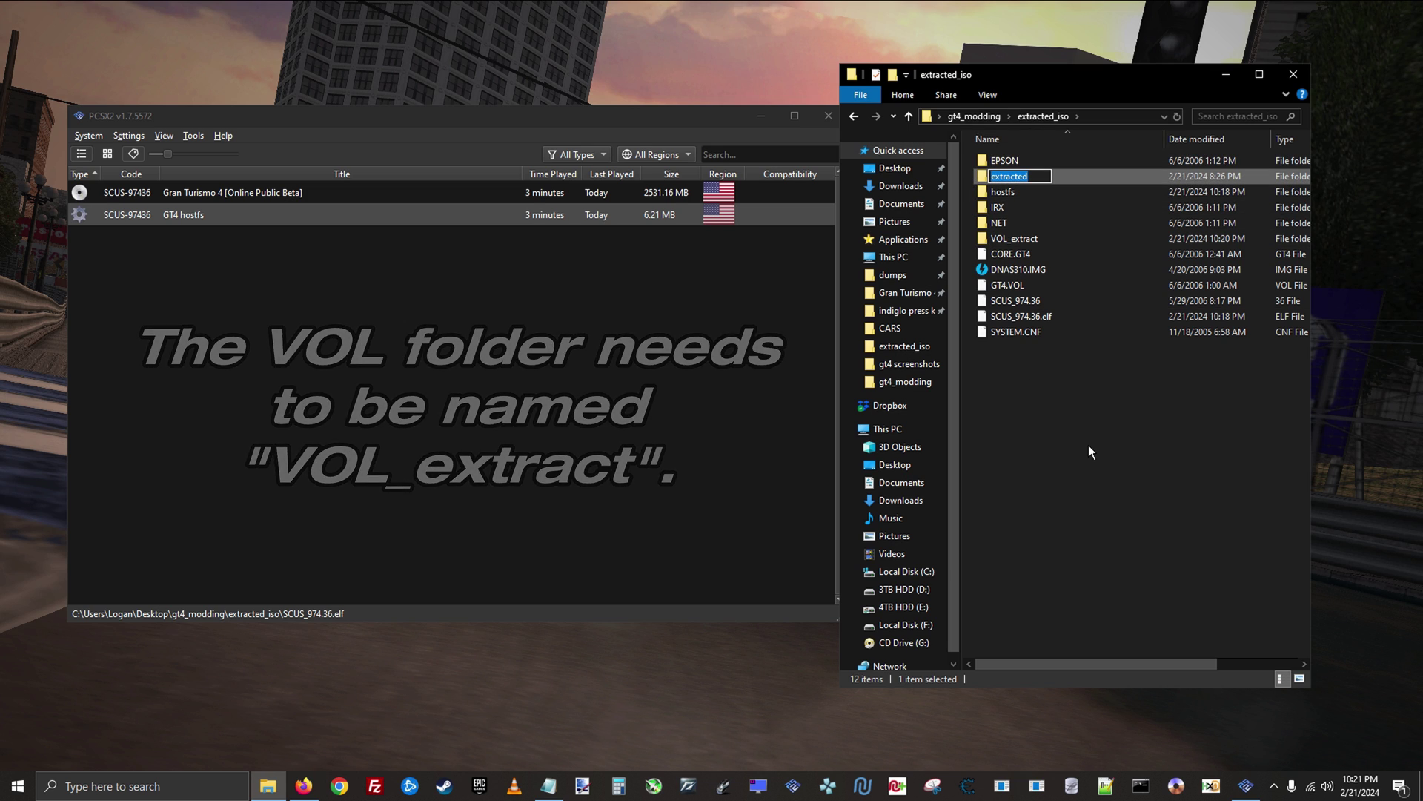
type("ori")
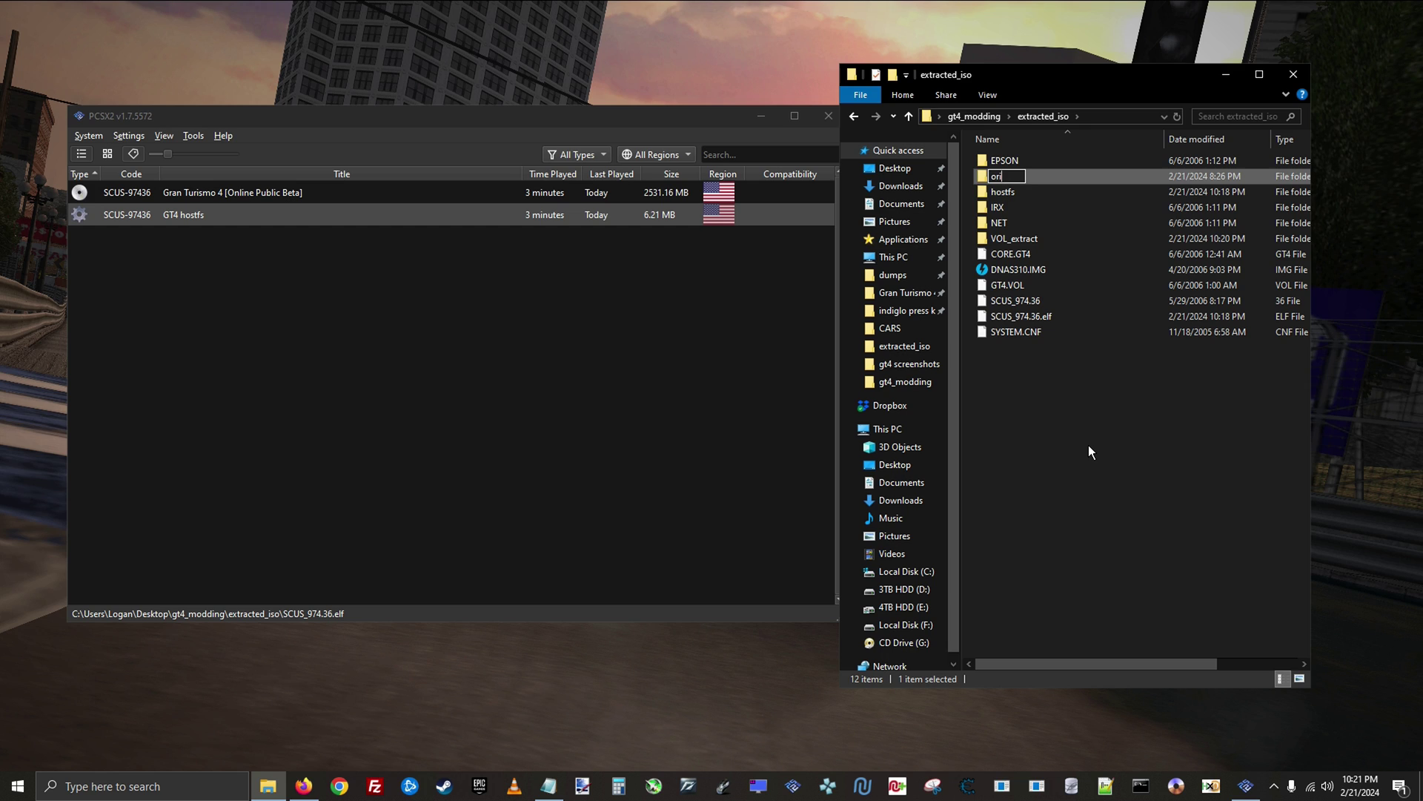
type("ginal vol backup")
key("Return")
left_click(1088, 445)
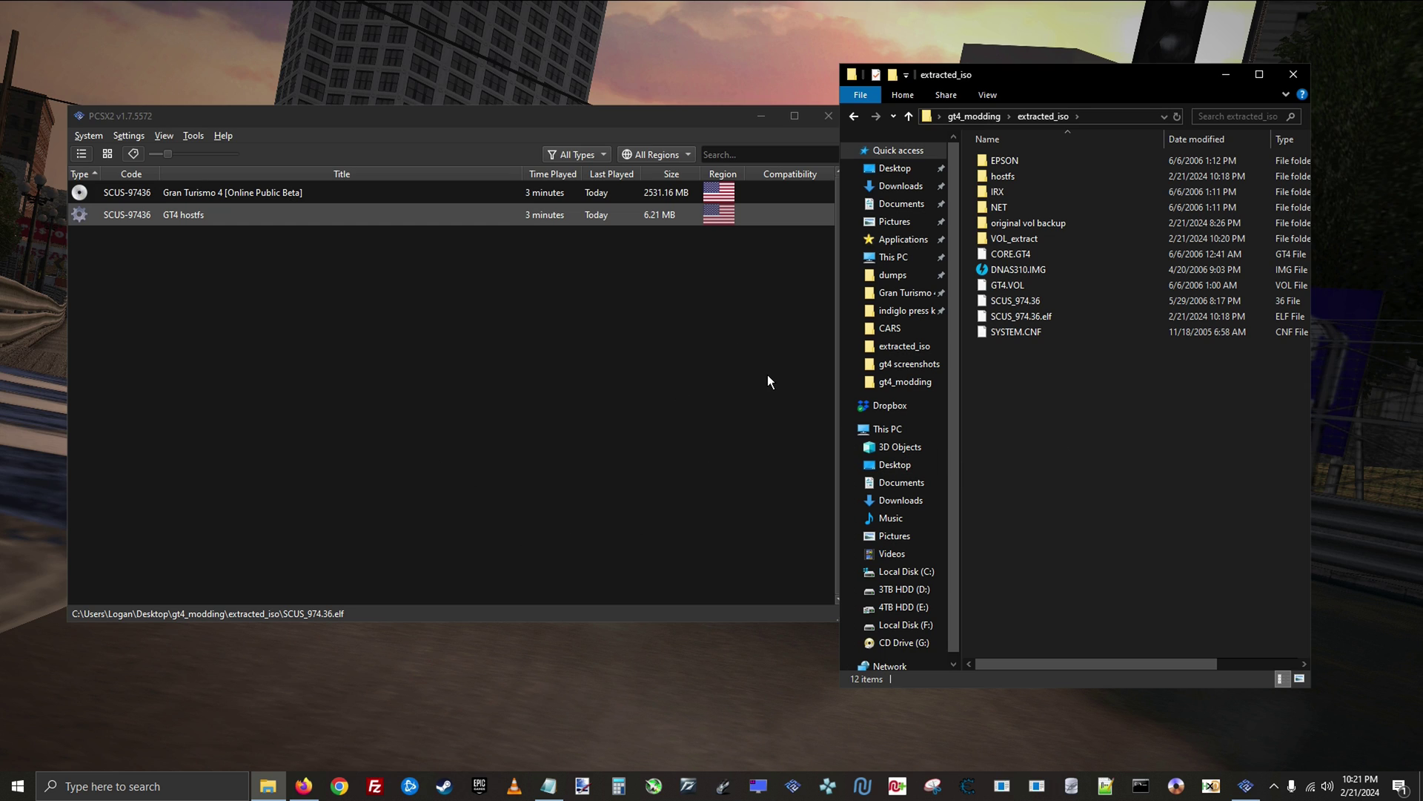
Boot the GT4 hostfs entry from the game list and reposition the game window
double_click(314, 219)
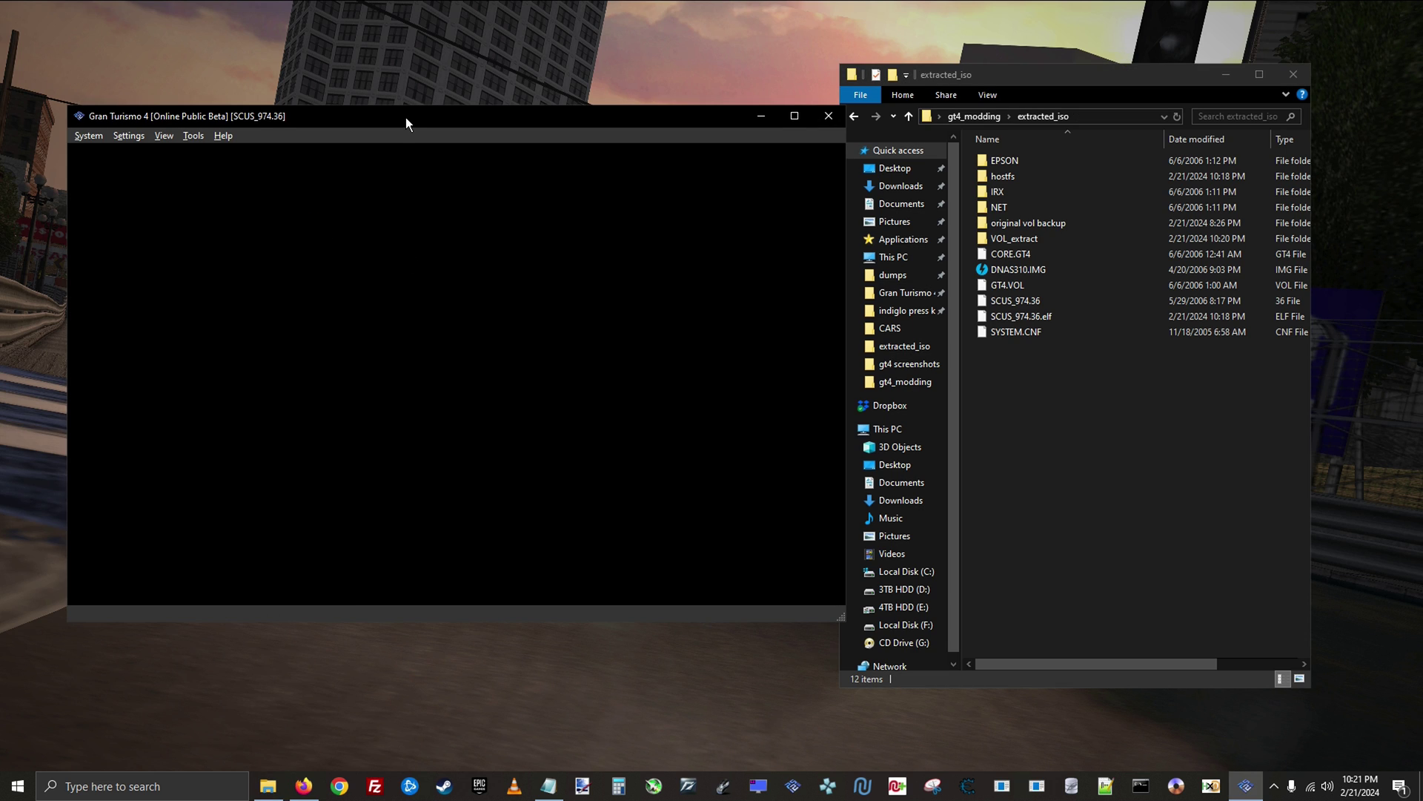
left_click_drag(407, 117, 451, 145)
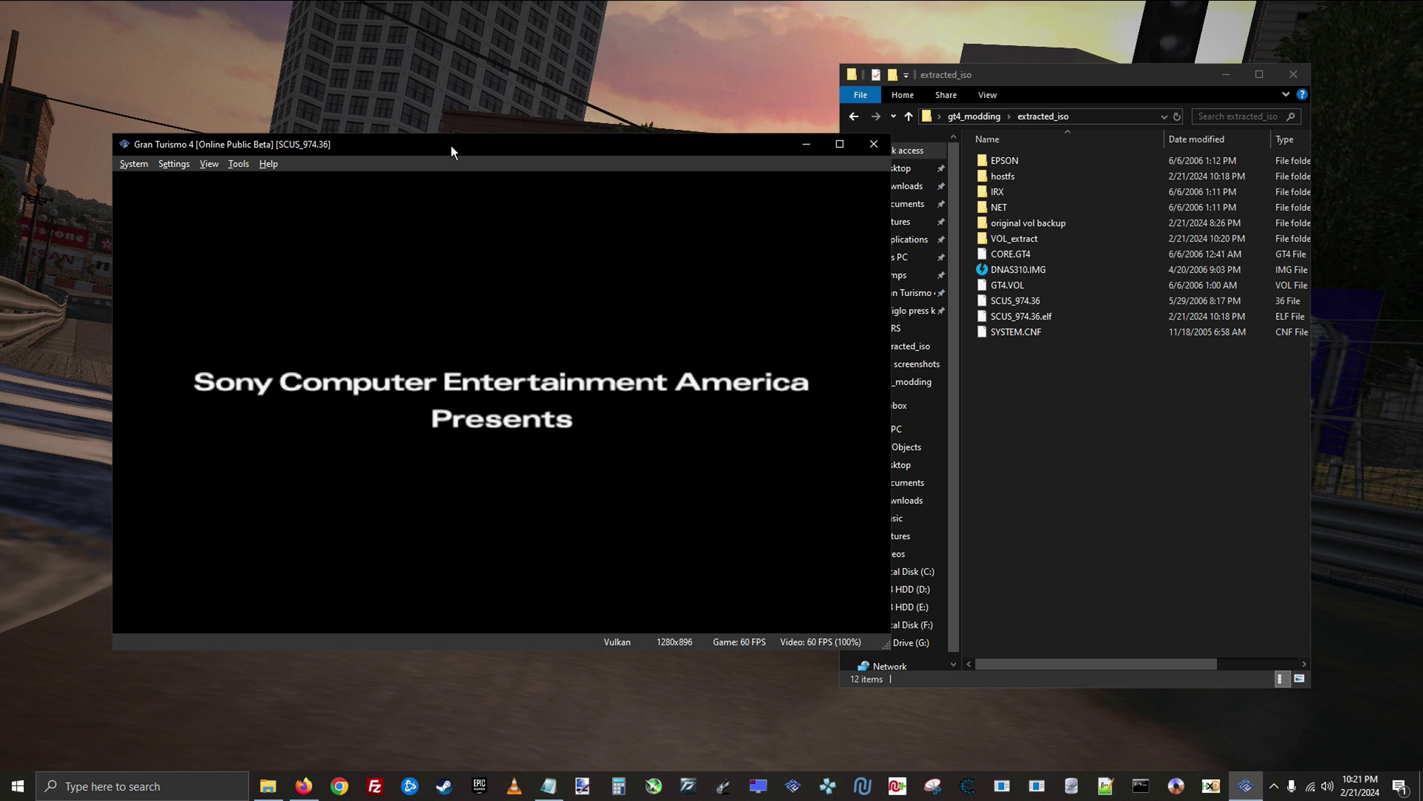